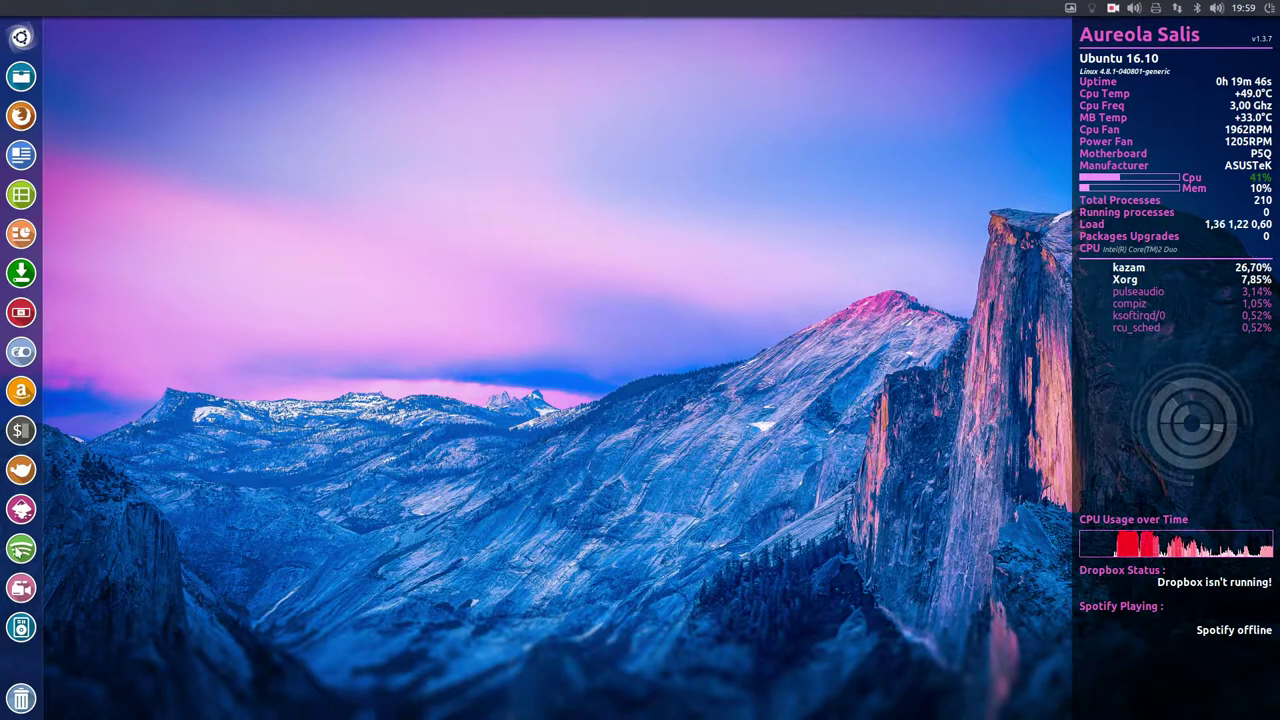
Open conky.conf from the conky folder, examine its color1 hex code, and close the file and folder
{"action": "left_click", "coordinate": [21, 76]}
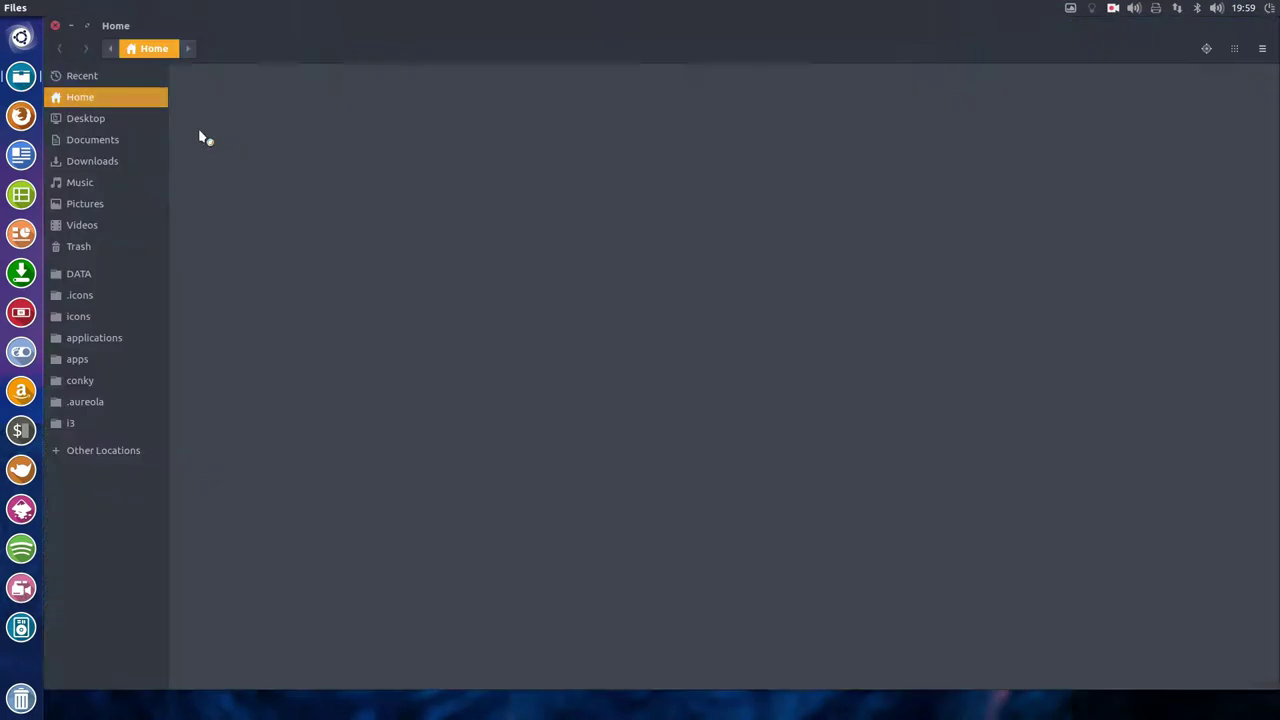
{"action": "left_click", "coordinate": [110, 405]}
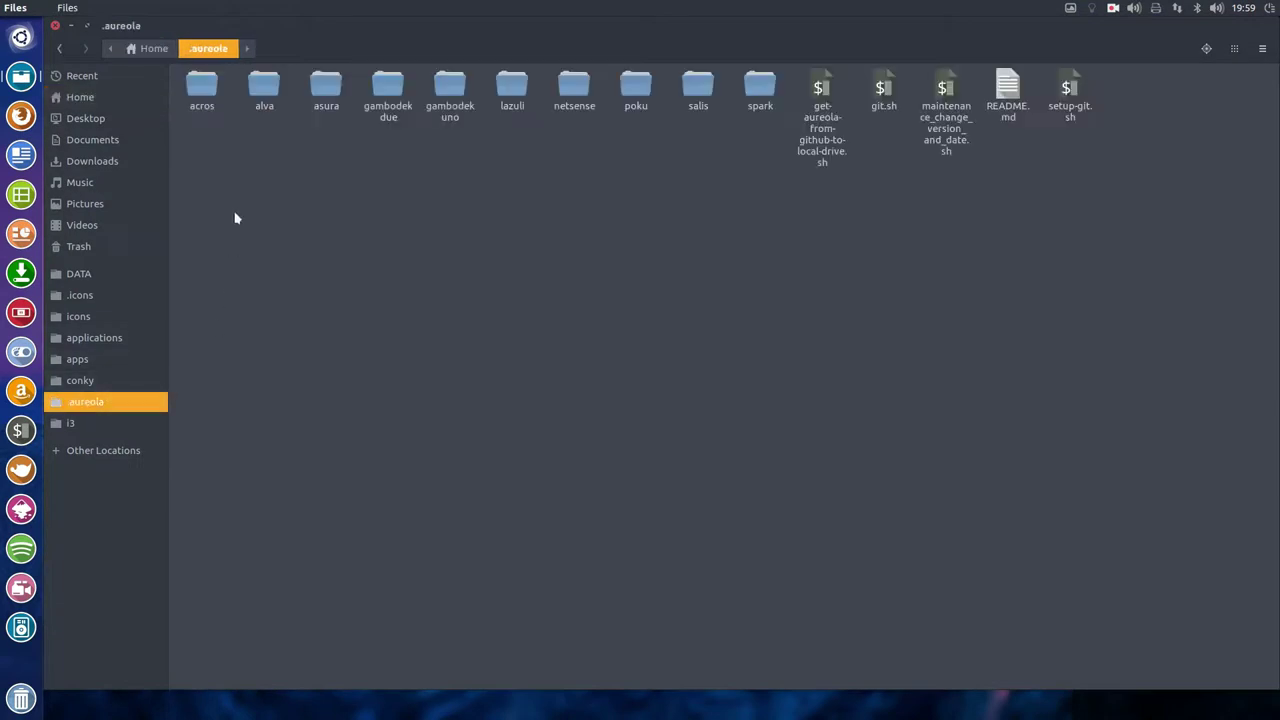
{"action": "left_click", "coordinate": [88, 381]}
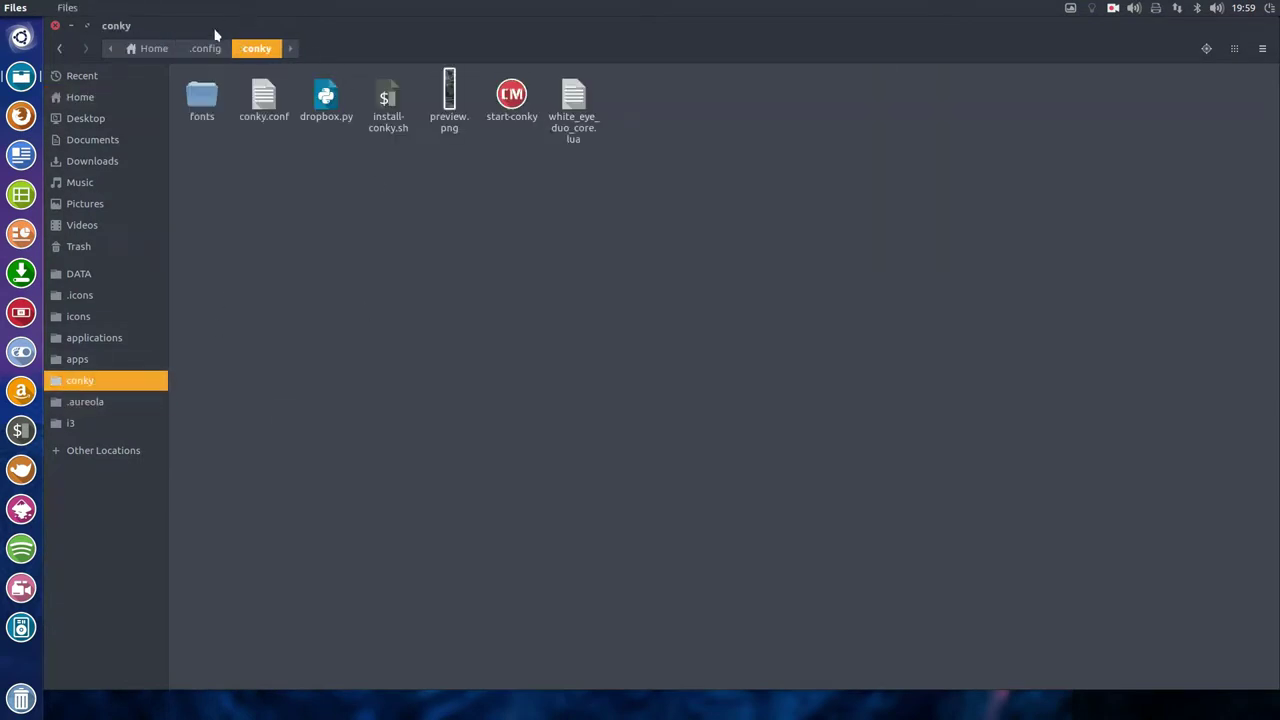
{"action": "double_click", "coordinate": [264, 98]}
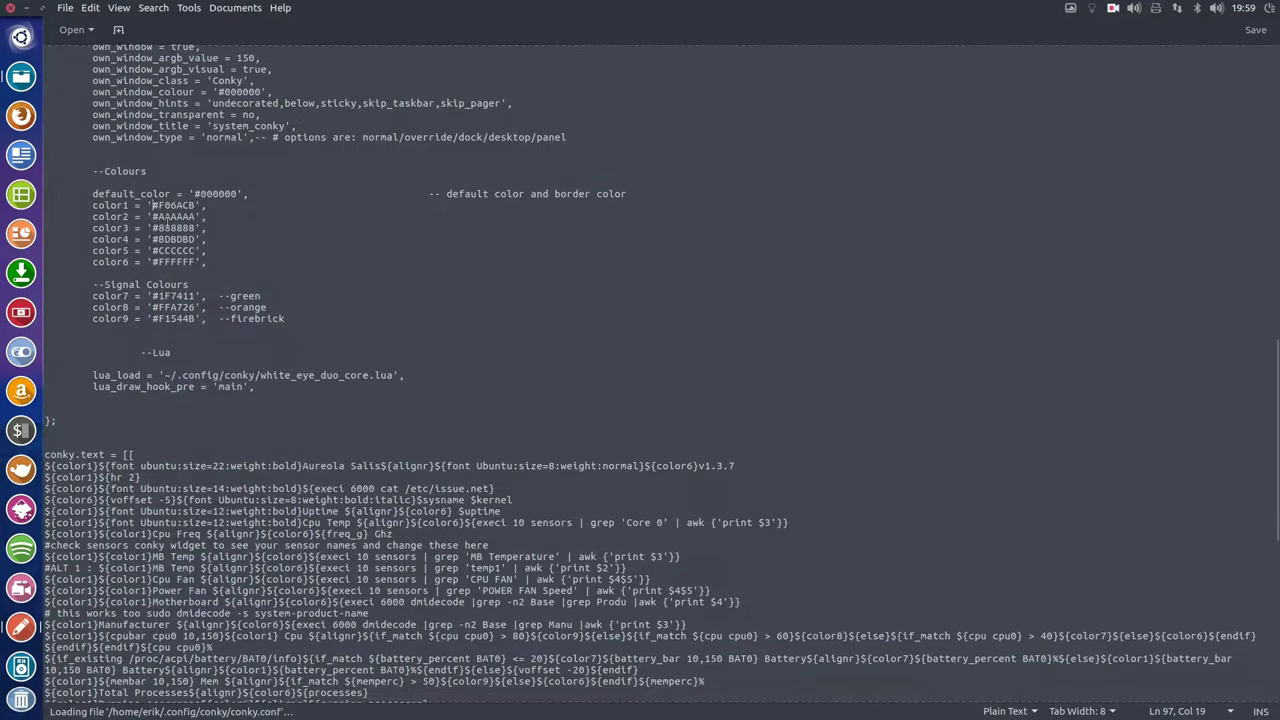
{"action": "left_click_drag", "start_coordinate": [151, 205], "coordinate": [196, 205]}
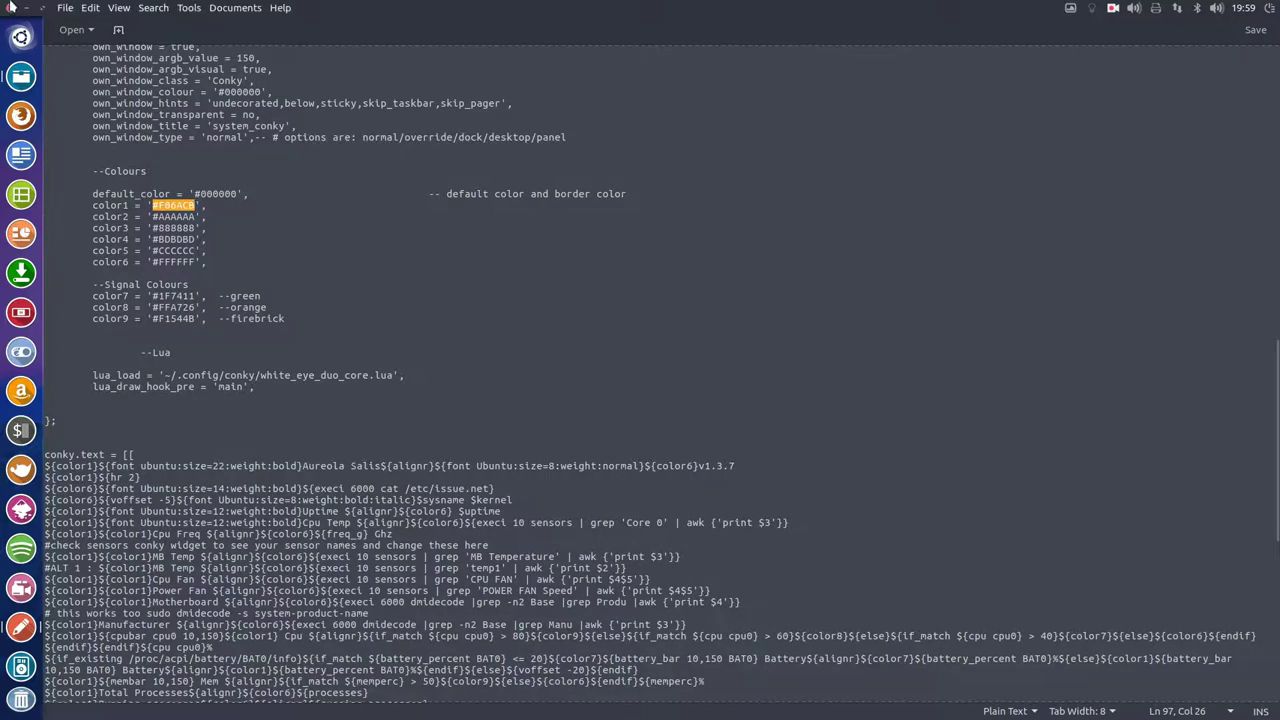
{"action": "left_click", "coordinate": [10, 7]}
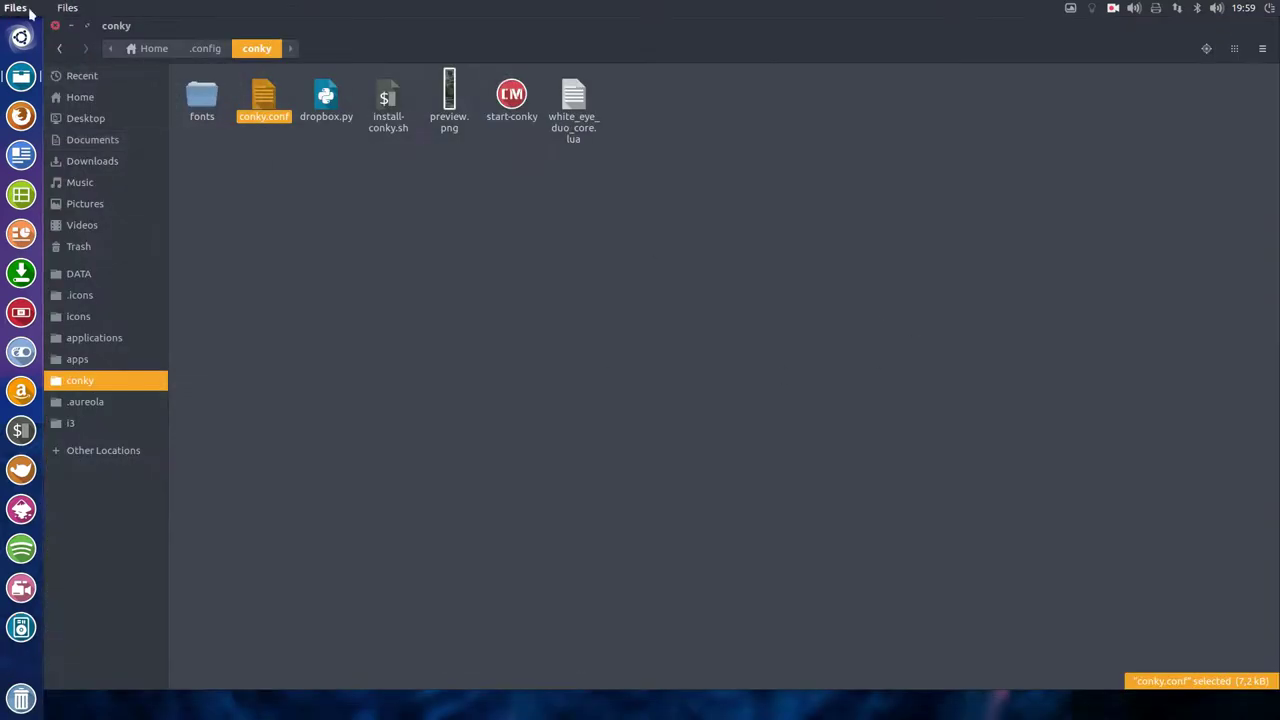
{"action": "left_click", "coordinate": [55, 25]}
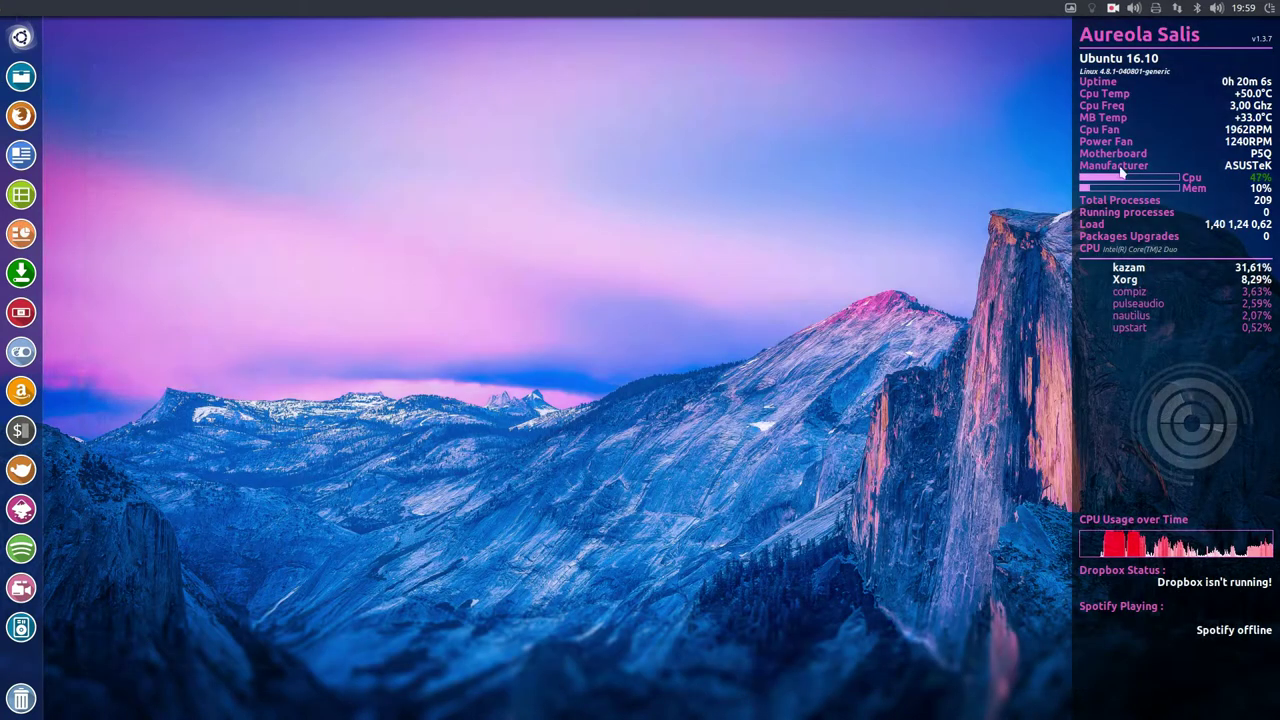
Duplicate the Sardi Flexible icon theme folder inside the .icons folder
{"action": "left_click", "coordinate": [21, 78]}
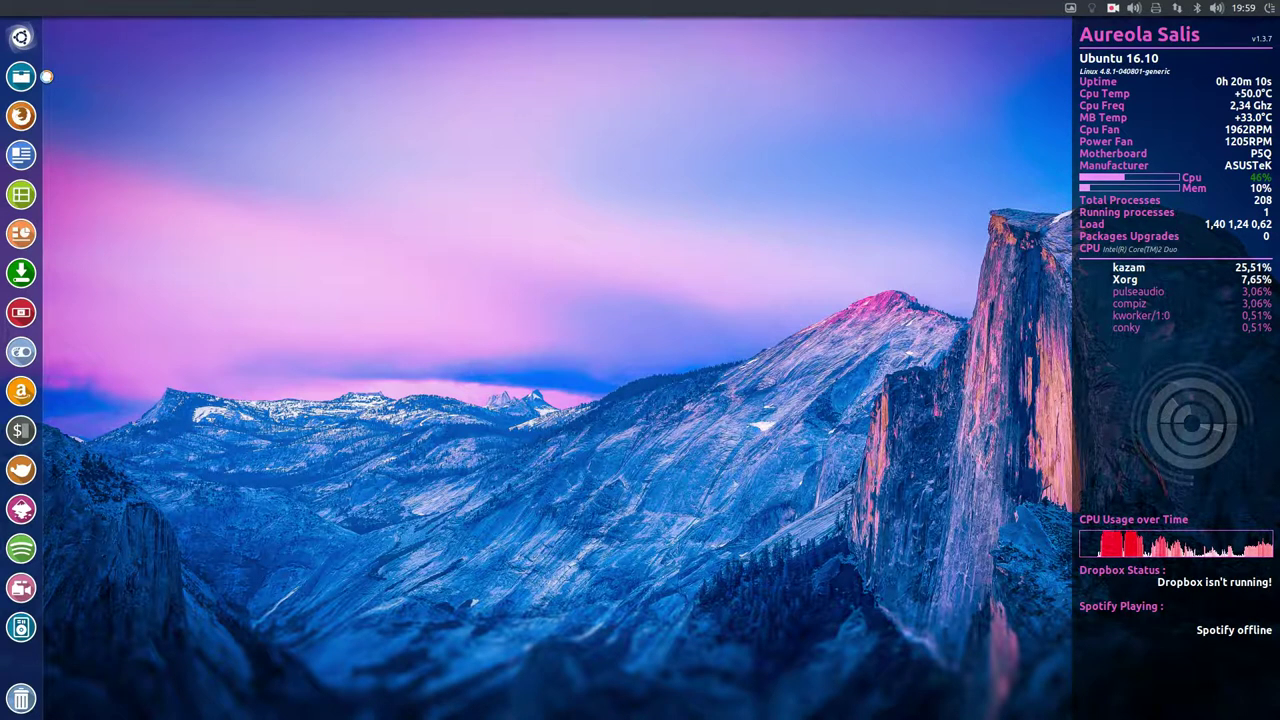
{"action": "left_click", "coordinate": [118, 296]}
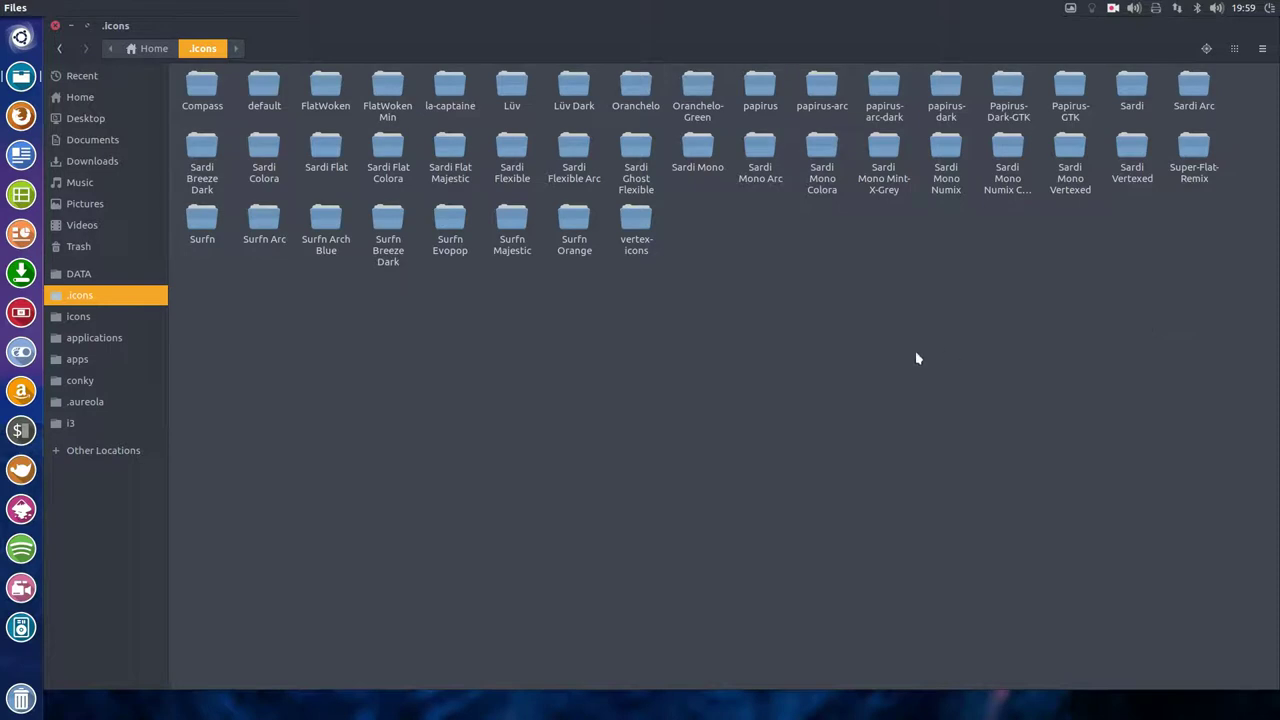
{"action": "left_click", "coordinate": [518, 155]}
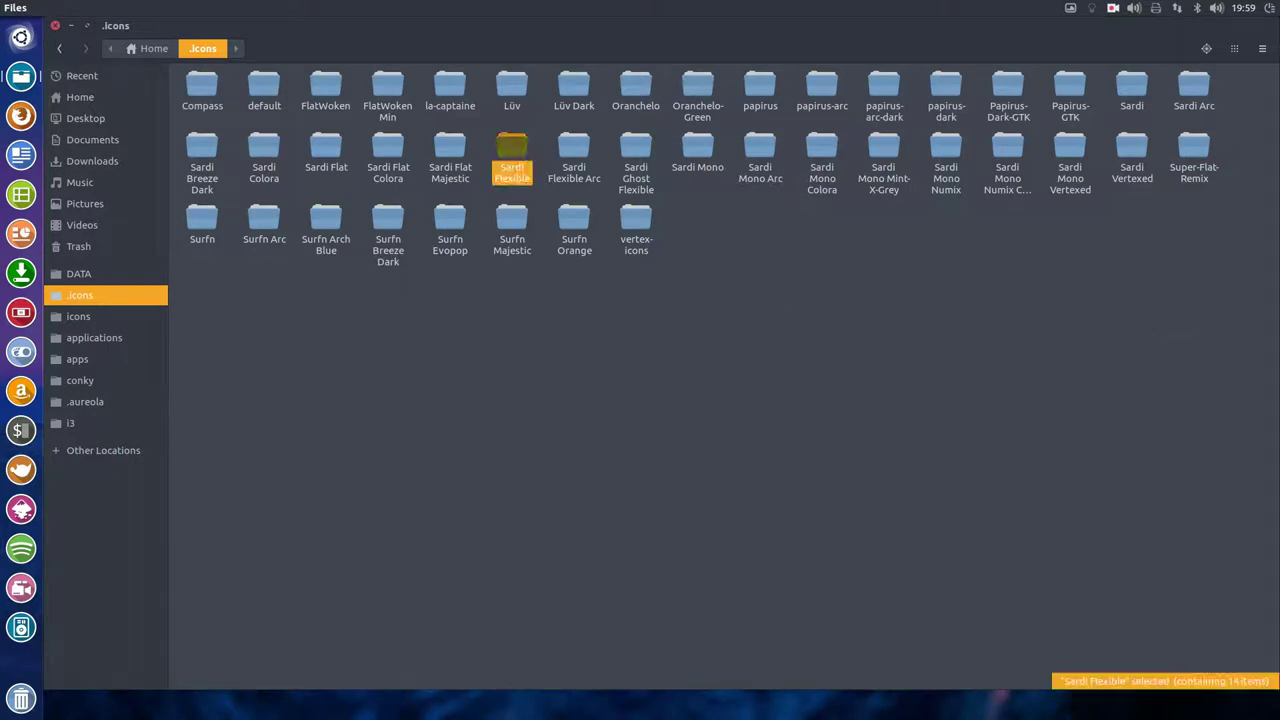
{"action": "key", "text": "ctrl+v"}
Open Gpick and look up the palette name of the colour #F06ACB, closing Gpick when done
{"action": "left_click", "coordinate": [623, 148]}
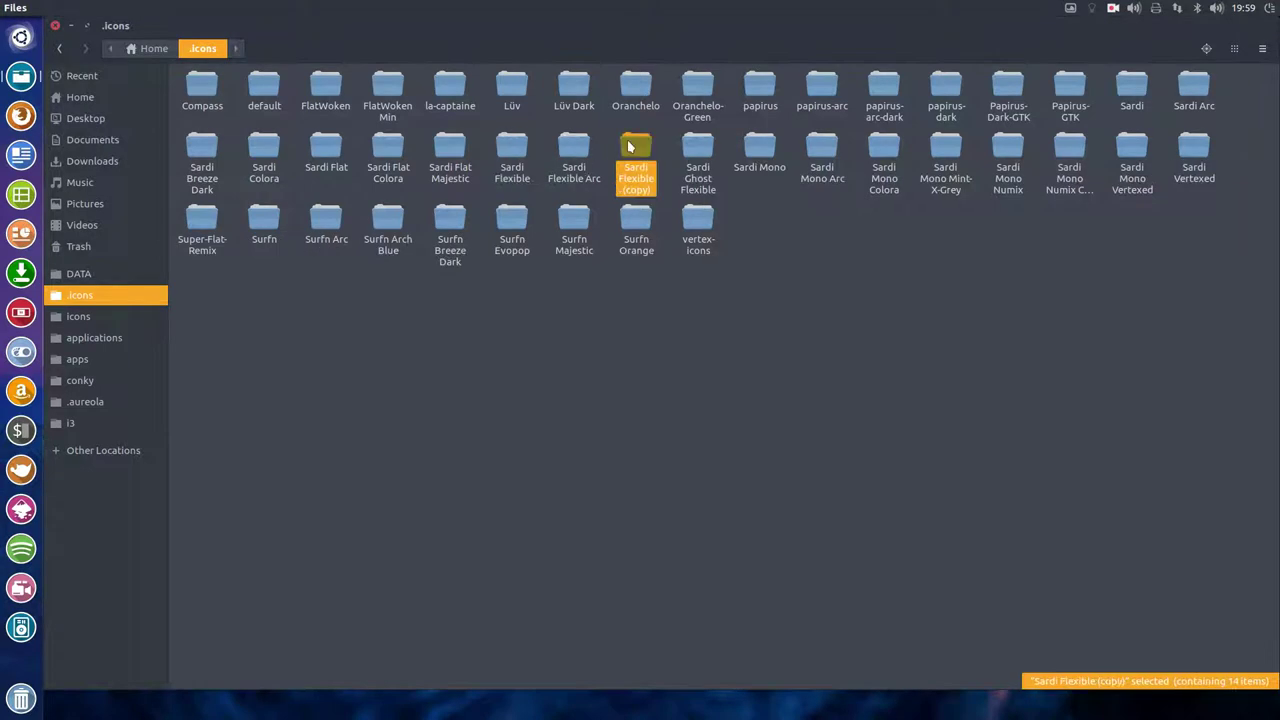
{"action": "key", "text": "F2"}
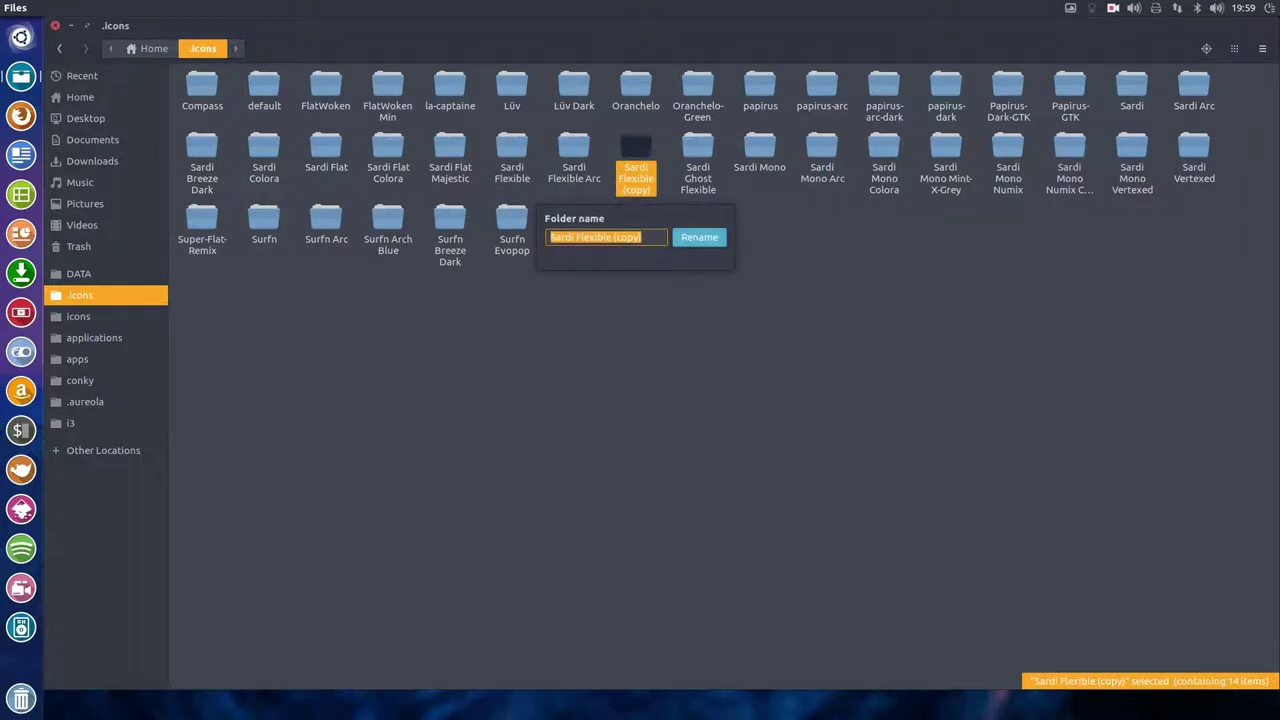
{"action": "key", "text": "Escape"}
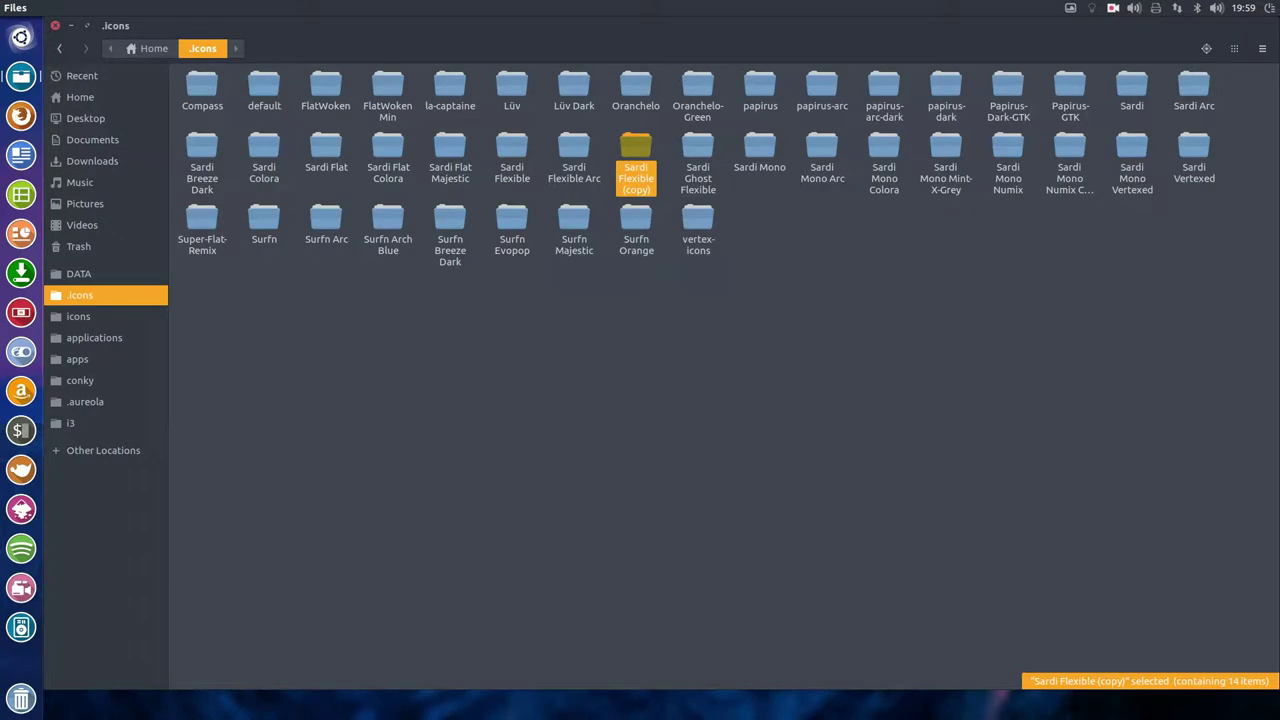
{"action": "key", "text": "super"}
{"action": "type", "text": "gp"}
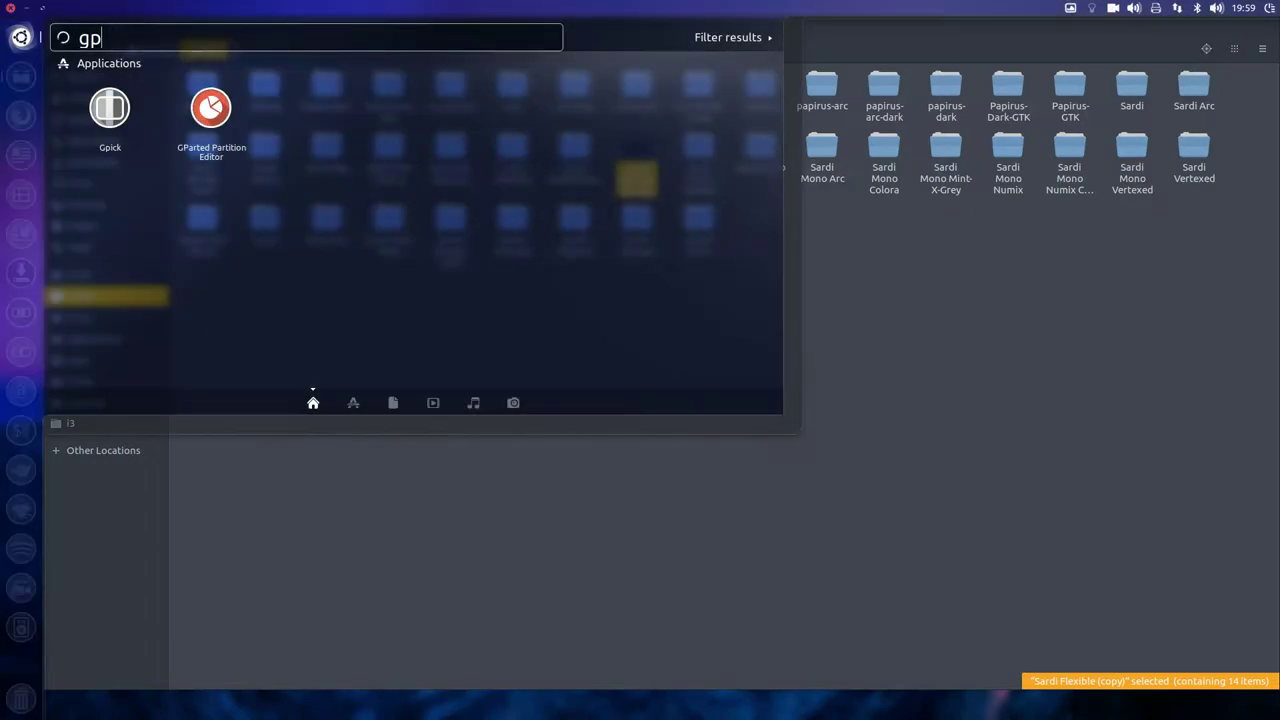
{"action": "type", "text": "ick"}
{"action": "key", "text": "Return"}
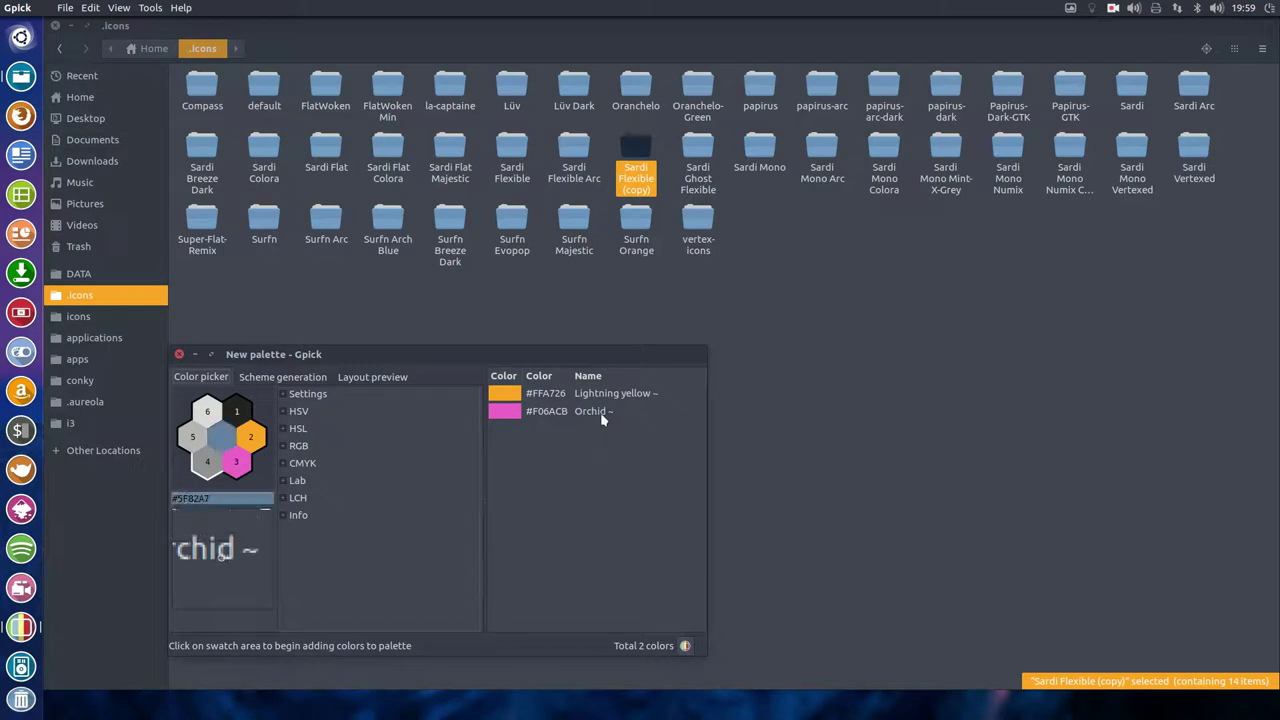
{"action": "left_click", "coordinate": [179, 354]}
Rename the copied Sardi Flexible folder to "Sardi Flexible Orchid"
{"action": "left_click", "coordinate": [647, 330]}
{"action": "left_click", "coordinate": [637, 152]}
{"action": "key", "text": "F2"}
{"action": "key", "text": "End"}
{"action": "key", "text": "BackSpace"}
{"action": "key", "text": "BackSpace"}
{"action": "key", "text": "BackSpace"}
{"action": "key", "text": "BackSpace"}
{"action": "key", "text": "BackSpace"}
{"action": "key", "text": "BackSpace"}
{"action": "type", "text": "Orc"}
{"action": "key", "text": "Return"}
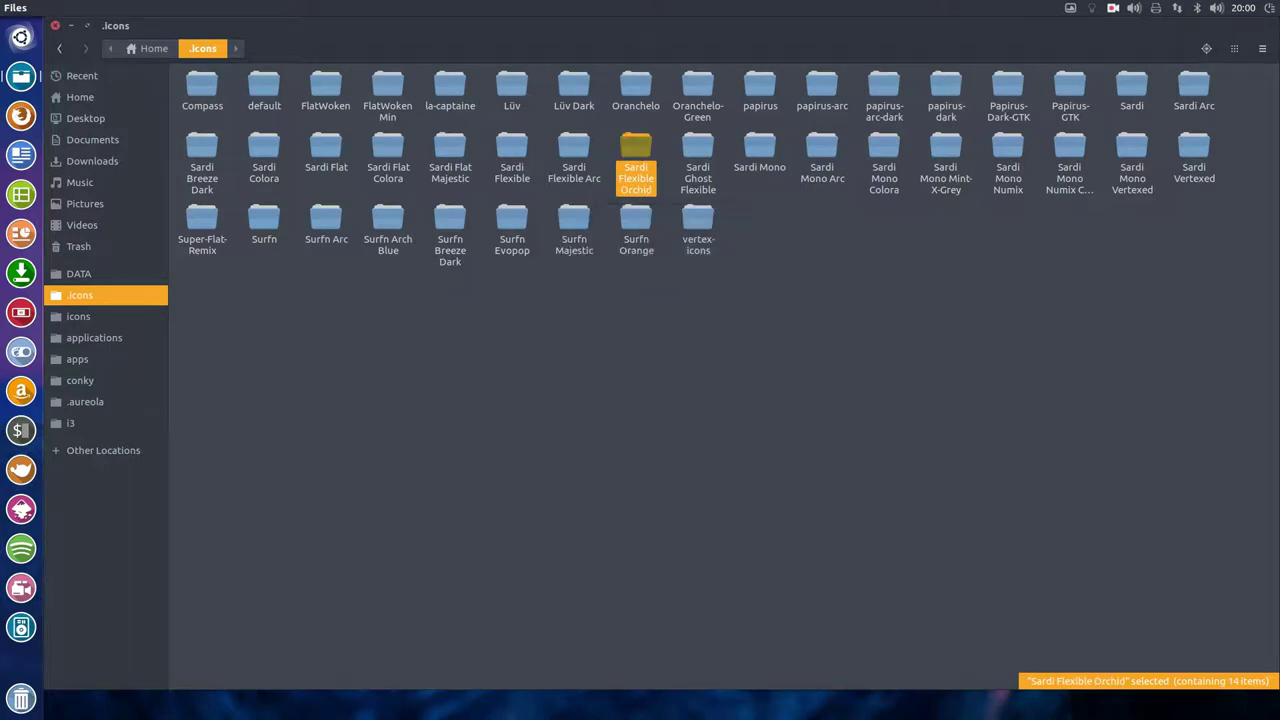
Open change-color.sh from the Sardi Flexible Orchid folder at its newcolour setting
{"action": "double_click", "coordinate": [628, 160]}
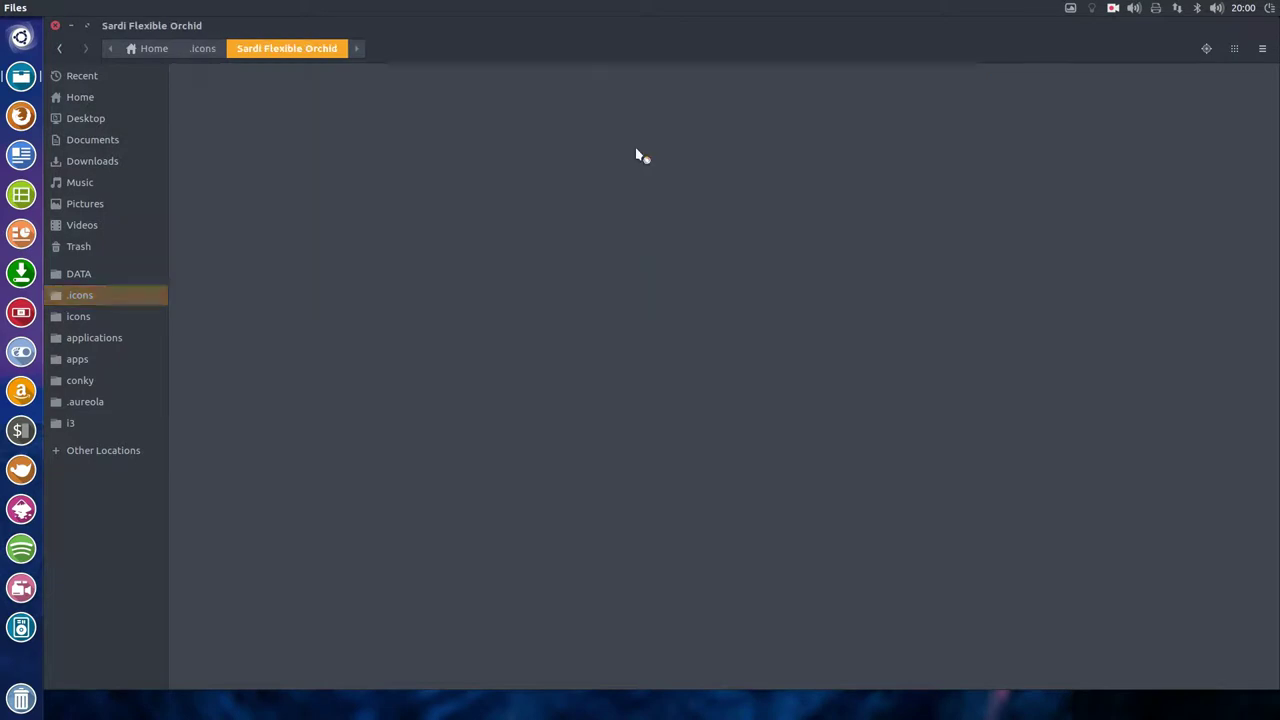
{"action": "double_click", "coordinate": [759, 118]}
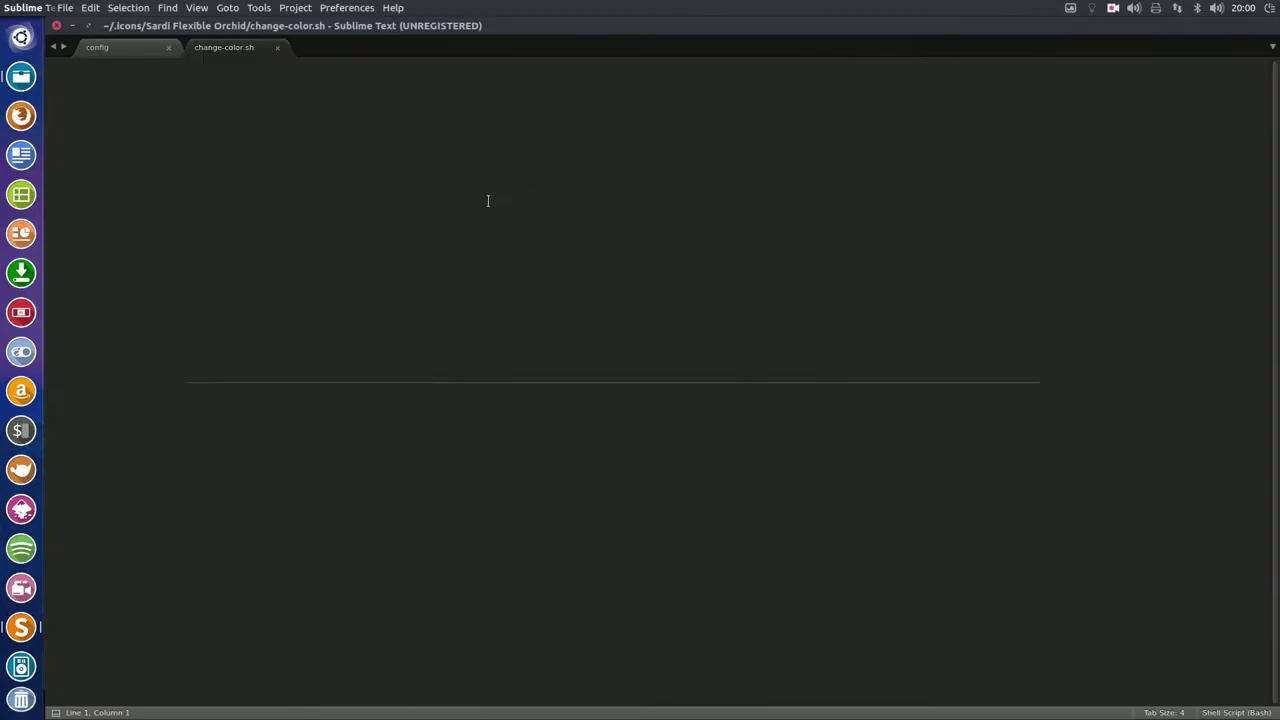
{"action": "scroll", "coordinate": [306, 467], "scroll_direction": "down", "scroll_amount": 14}
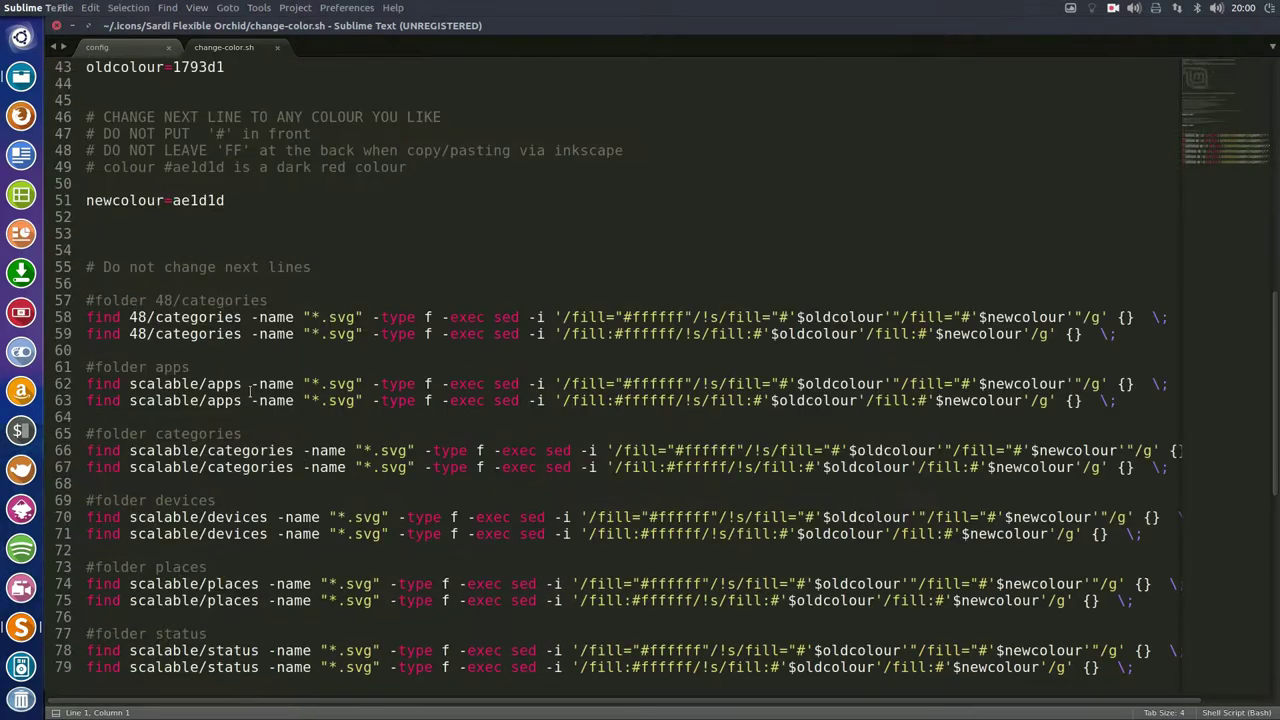
{"action": "double_click", "coordinate": [185, 201]}
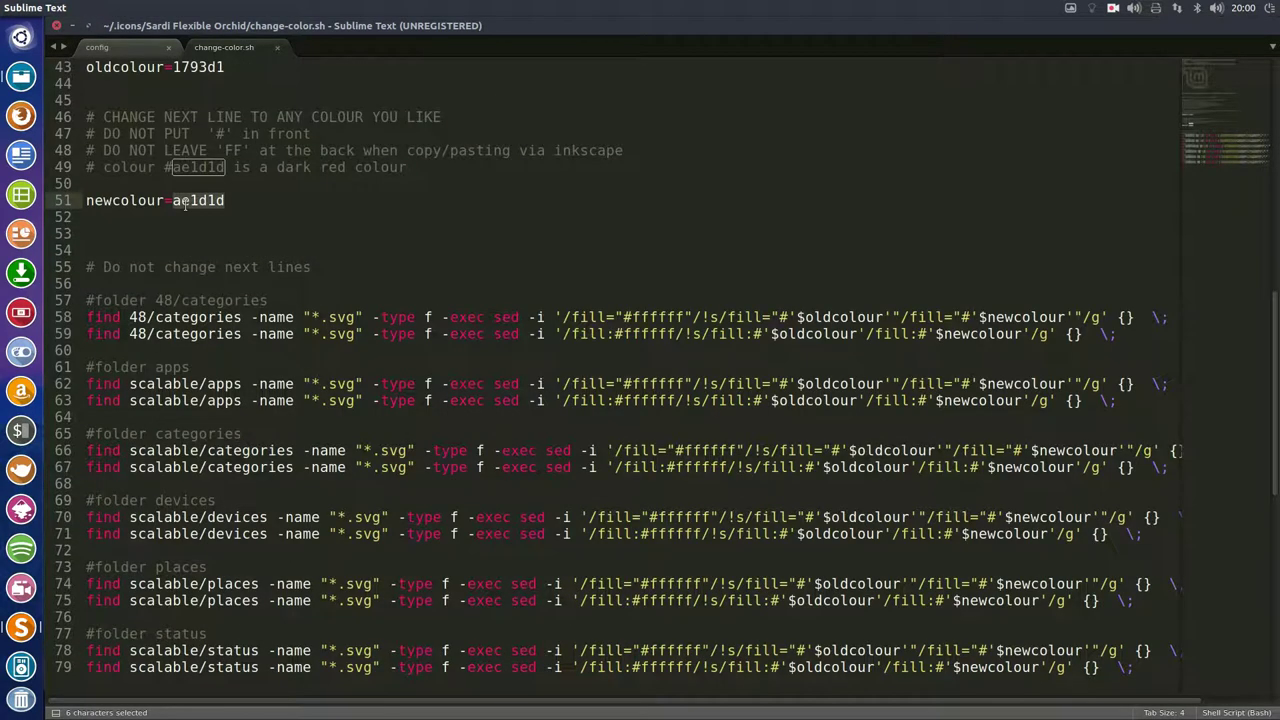
{"action": "type", "text": "/home/erik/.icons/Sardi Flexible"}
{"action": "key", "text": "ctrl+z"}
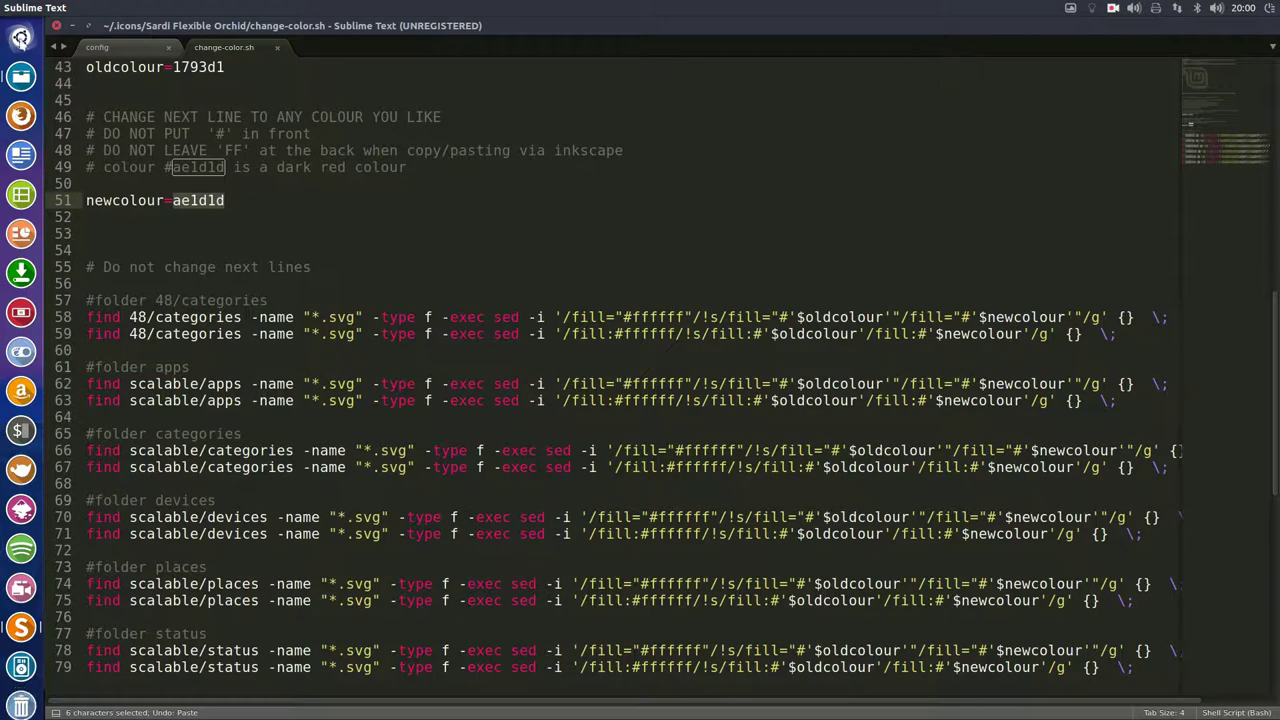
Open Gpick again and copy the hex code #F06ACB of the Orchid palette colour to the clipboard
{"action": "left_click", "coordinate": [20, 38]}
{"action": "key", "text": "Return"}
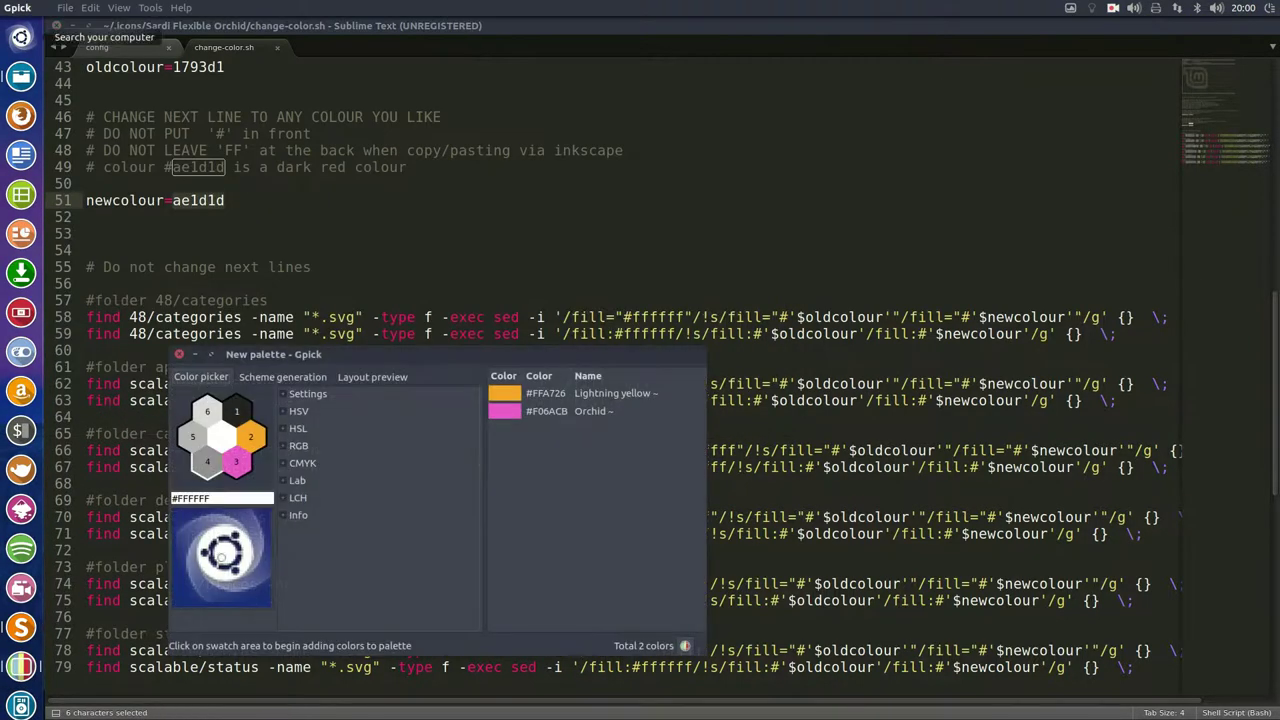
{"action": "left_click", "coordinate": [1113, 8]}
{"action": "left_click", "coordinate": [1124, 47]}
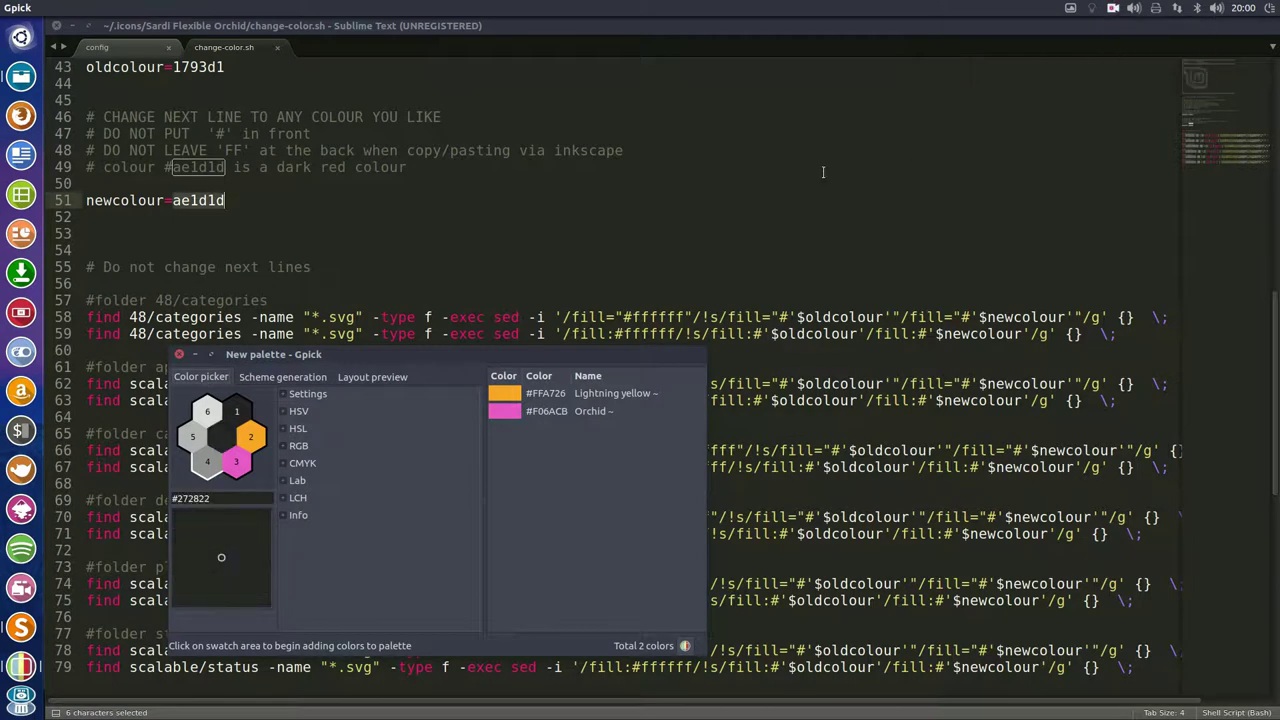
{"action": "left_click", "coordinate": [545, 411]}
{"action": "right_click", "coordinate": [547, 411]}
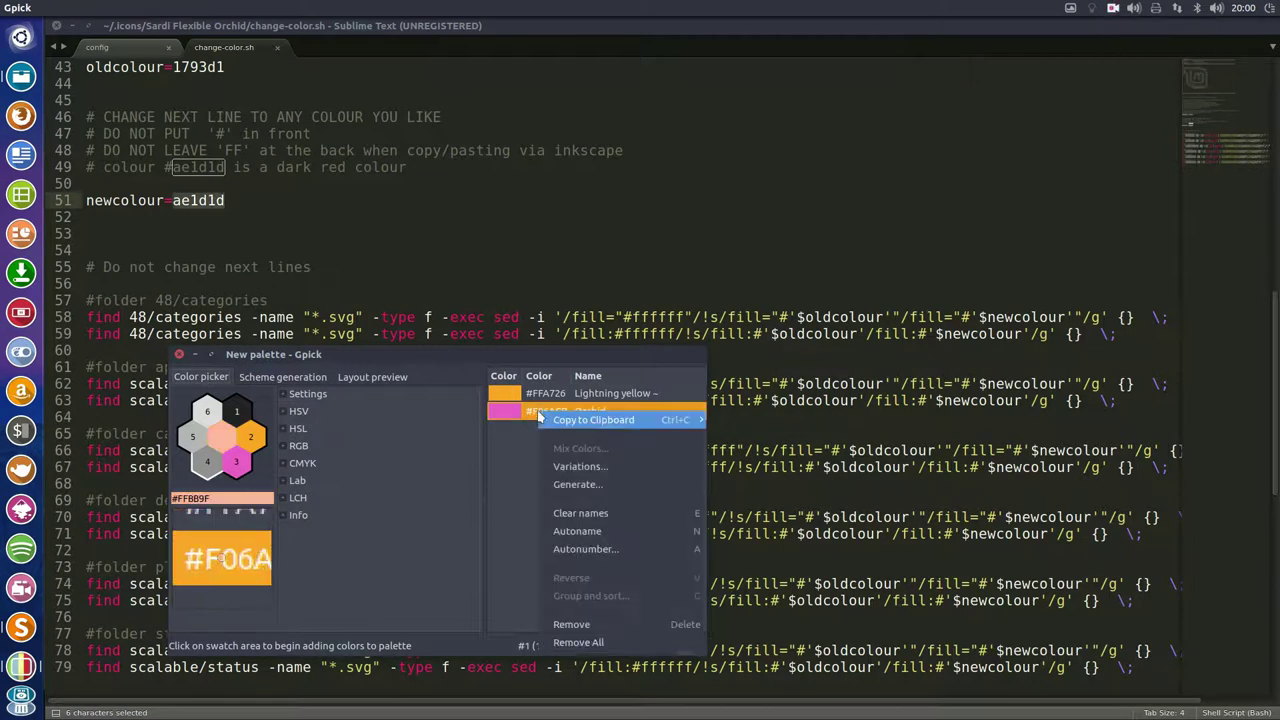
{"action": "mouse_move", "coordinate": [604, 421]}
{"action": "left_click", "coordinate": [740, 420]}
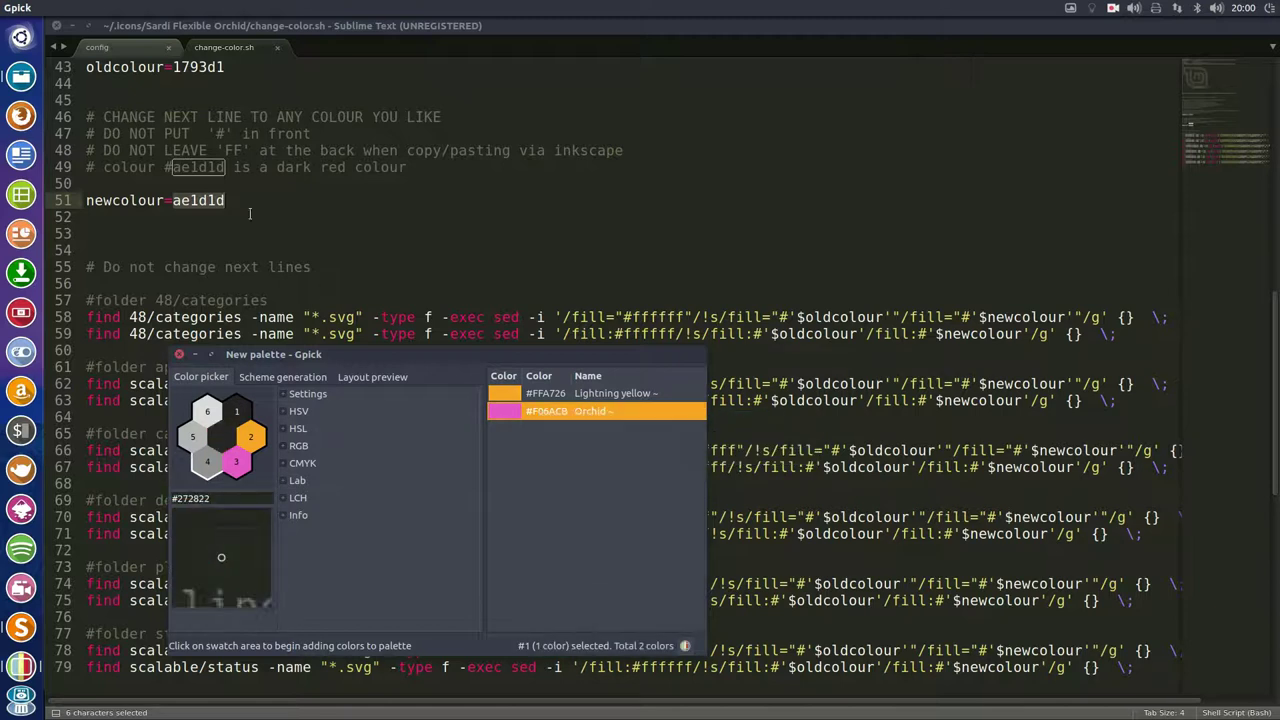
Set newcolour in change-color.sh to F06ACB without the # sign, save the script, and close the editor and Gpick
{"action": "left_click", "coordinate": [215, 200]}
{"action": "double_click", "coordinate": [215, 200]}
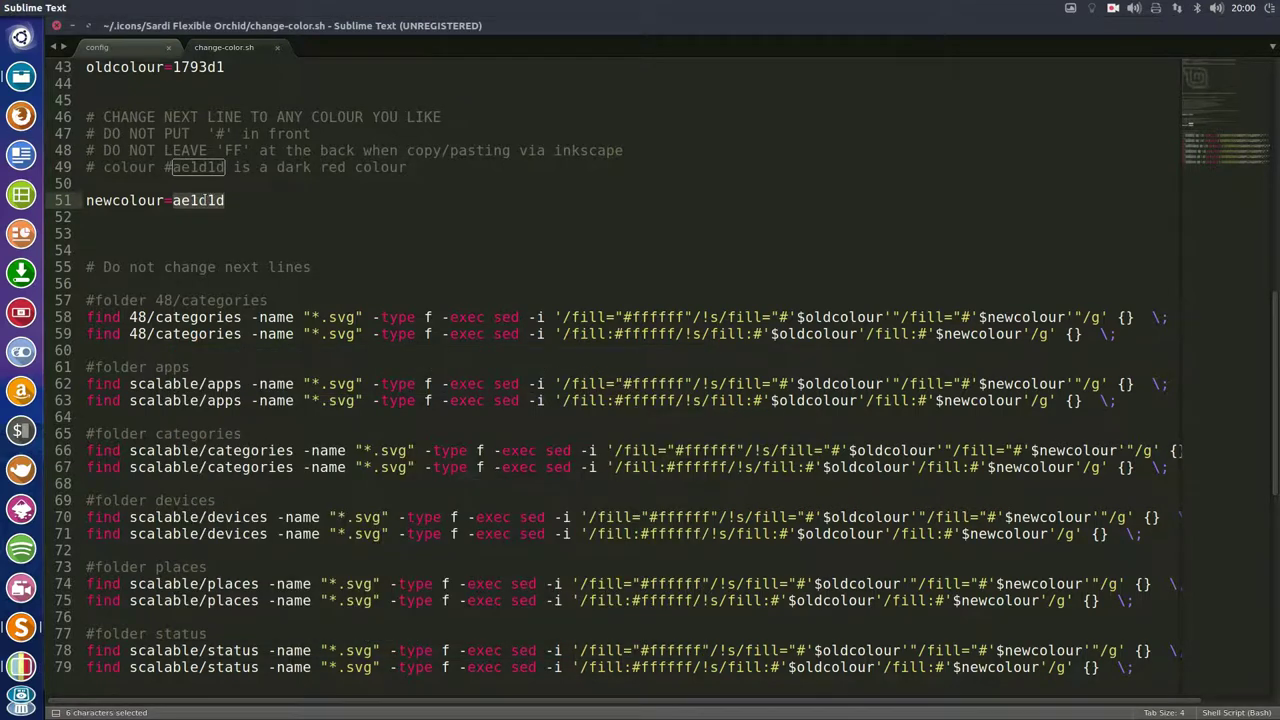
{"action": "type", "text": "#F06ACB"}
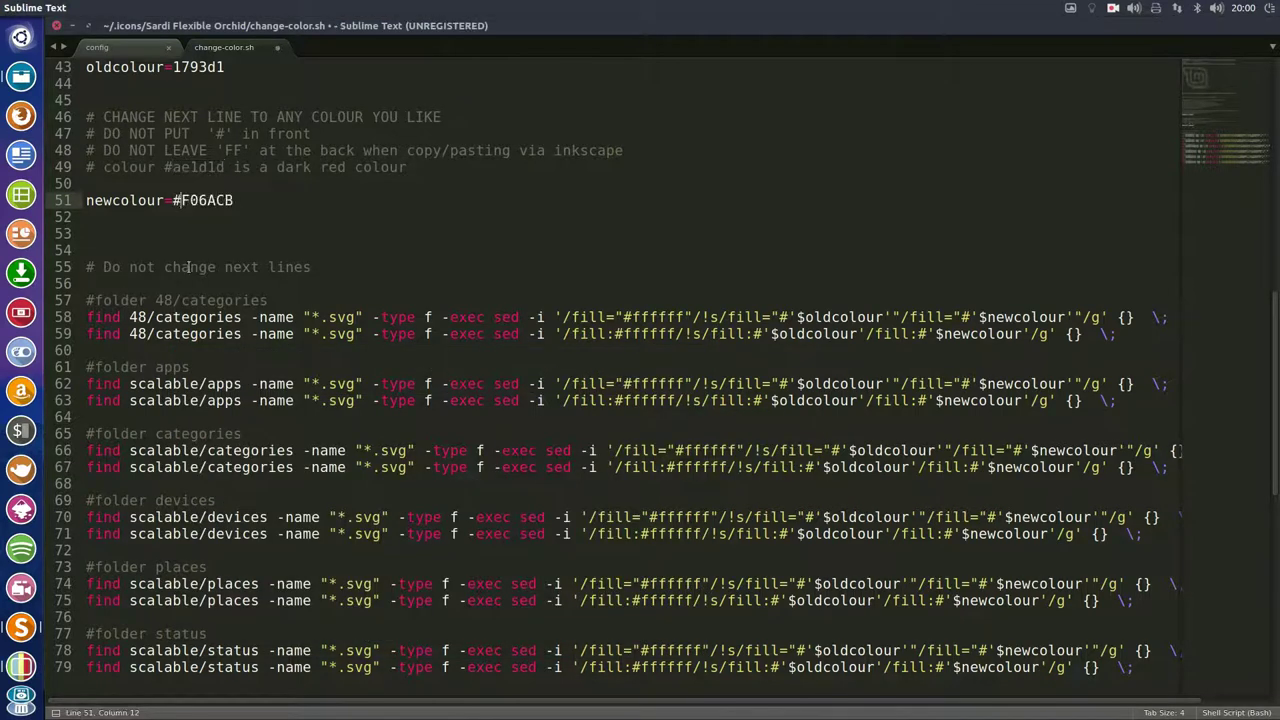
{"action": "key", "text": "BackSpace"}
{"action": "key", "text": "ctrl+s"}
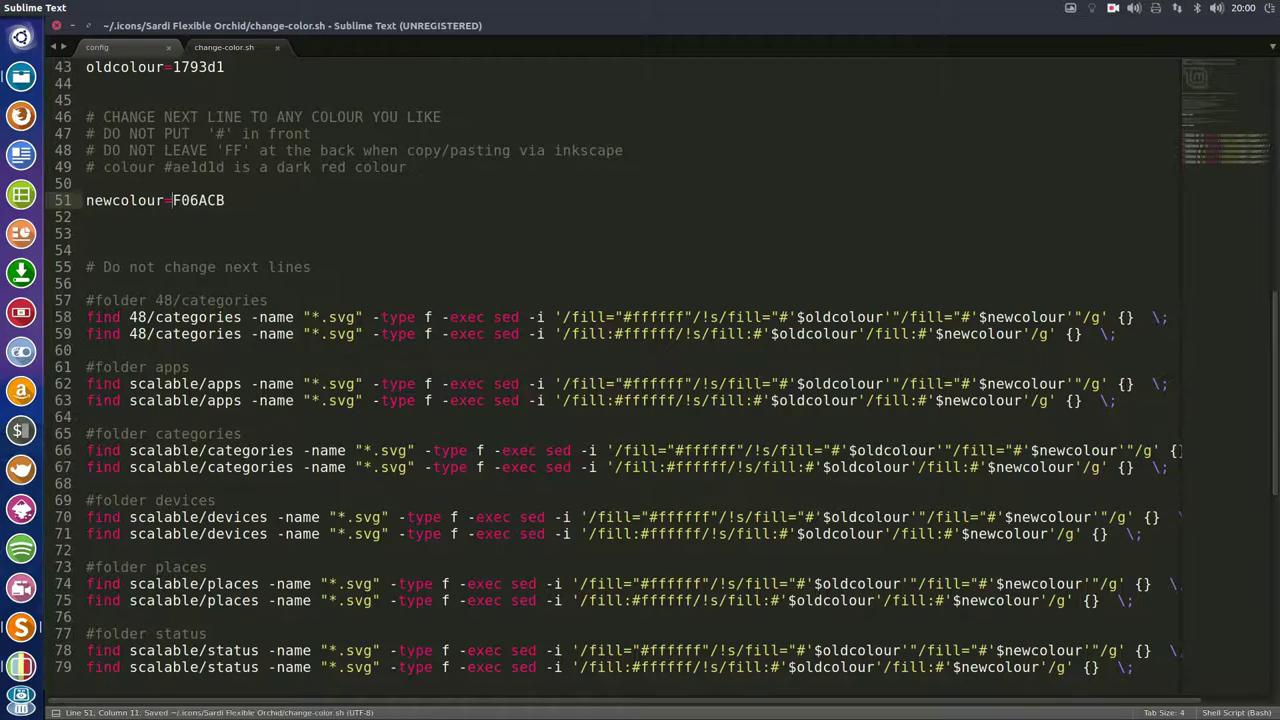
{"action": "left_click", "coordinate": [57, 25]}
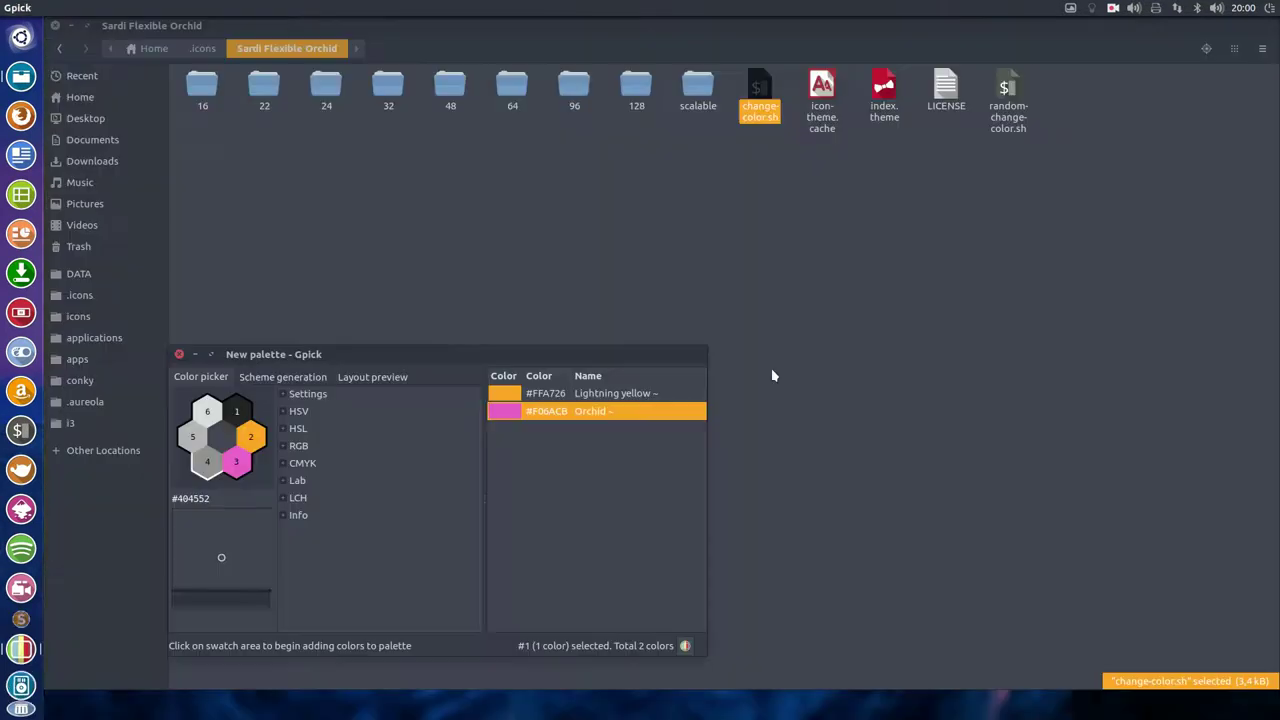
{"action": "left_click", "coordinate": [179, 354]}
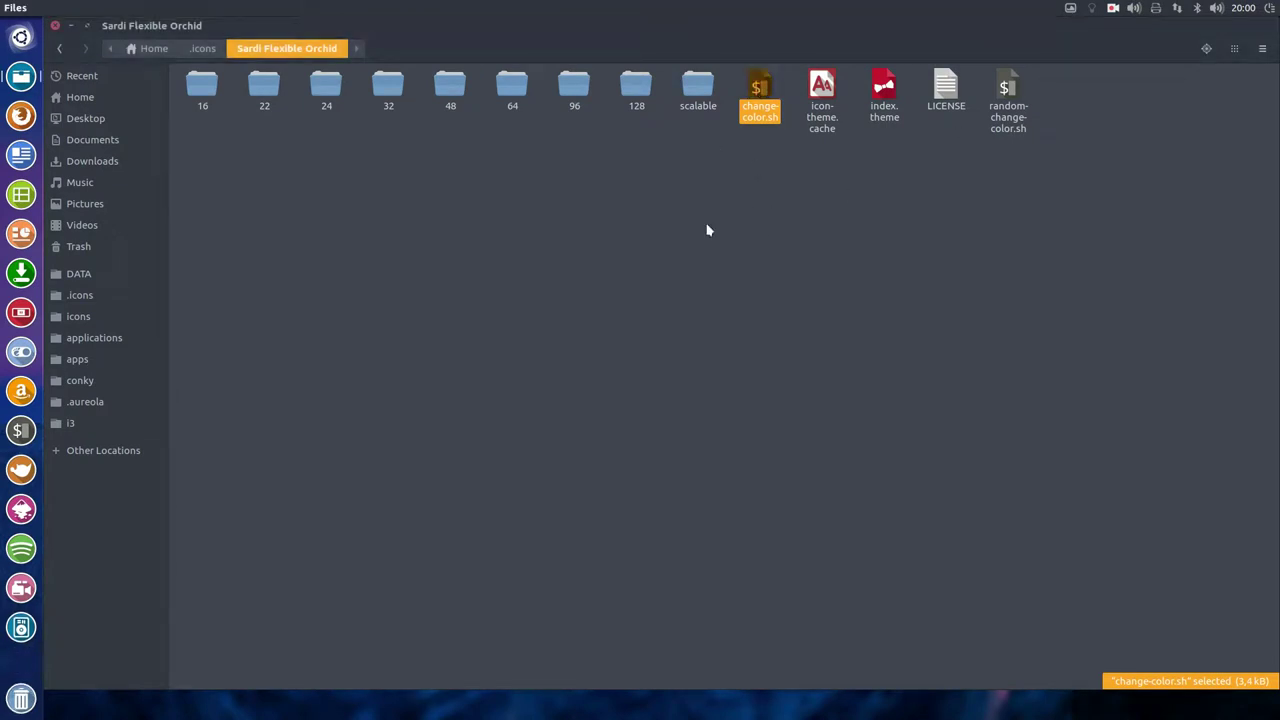
Run ./change-color.sh in a terminal opened in the Sardi Flexible Orchid folder, closing the terminal once it finishes
{"action": "right_click", "coordinate": [685, 189]}
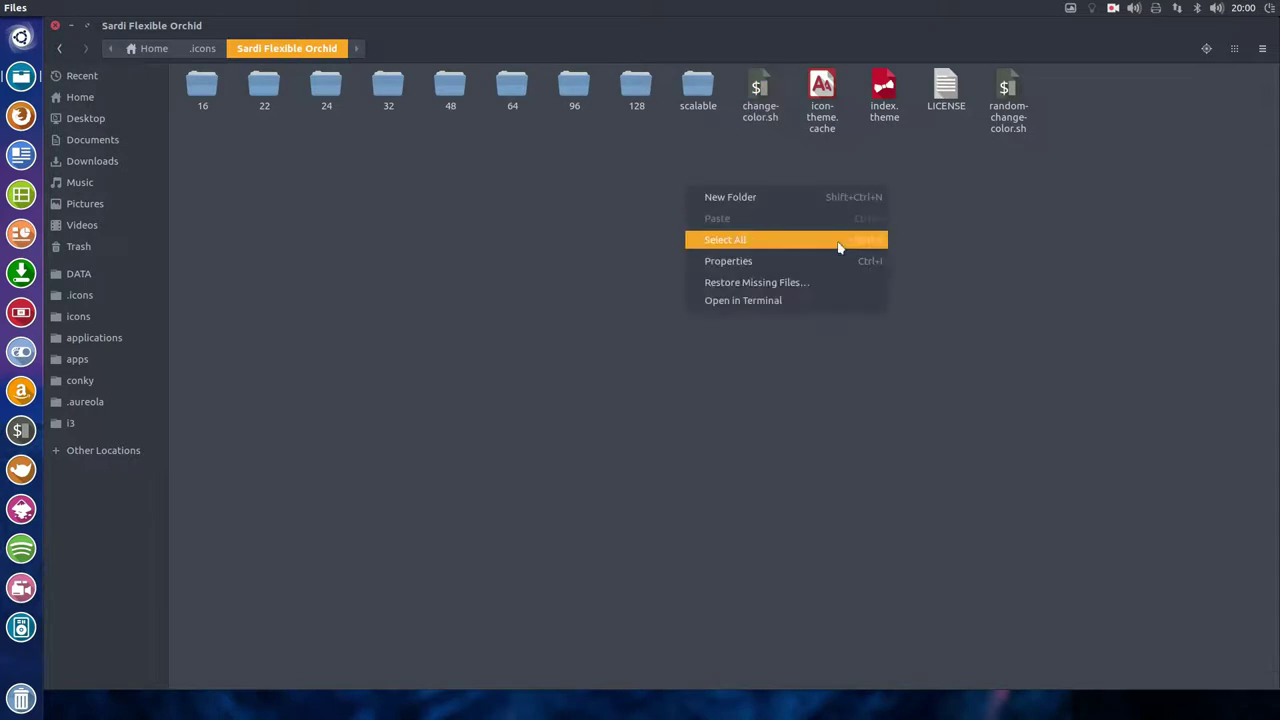
{"action": "left_click", "coordinate": [811, 297]}
{"action": "type", "text": "./ch"}
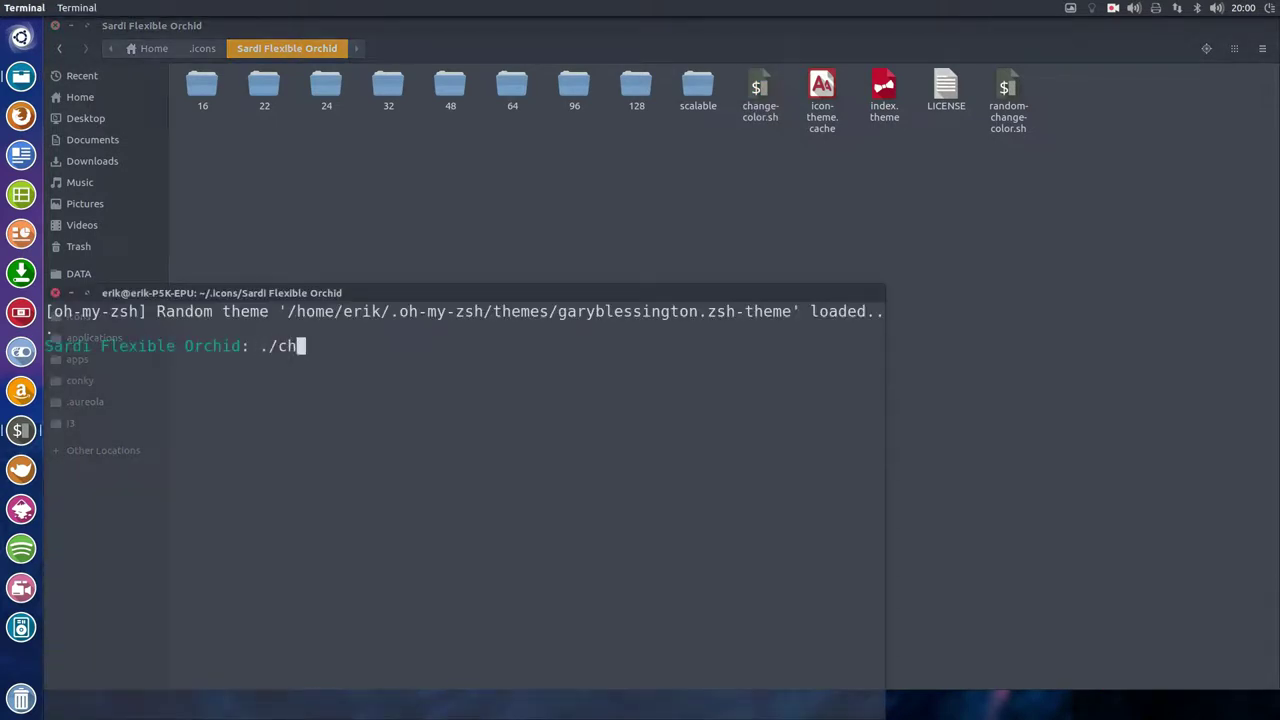
{"action": "key", "text": "Tab"}
{"action": "key", "text": "Return"}
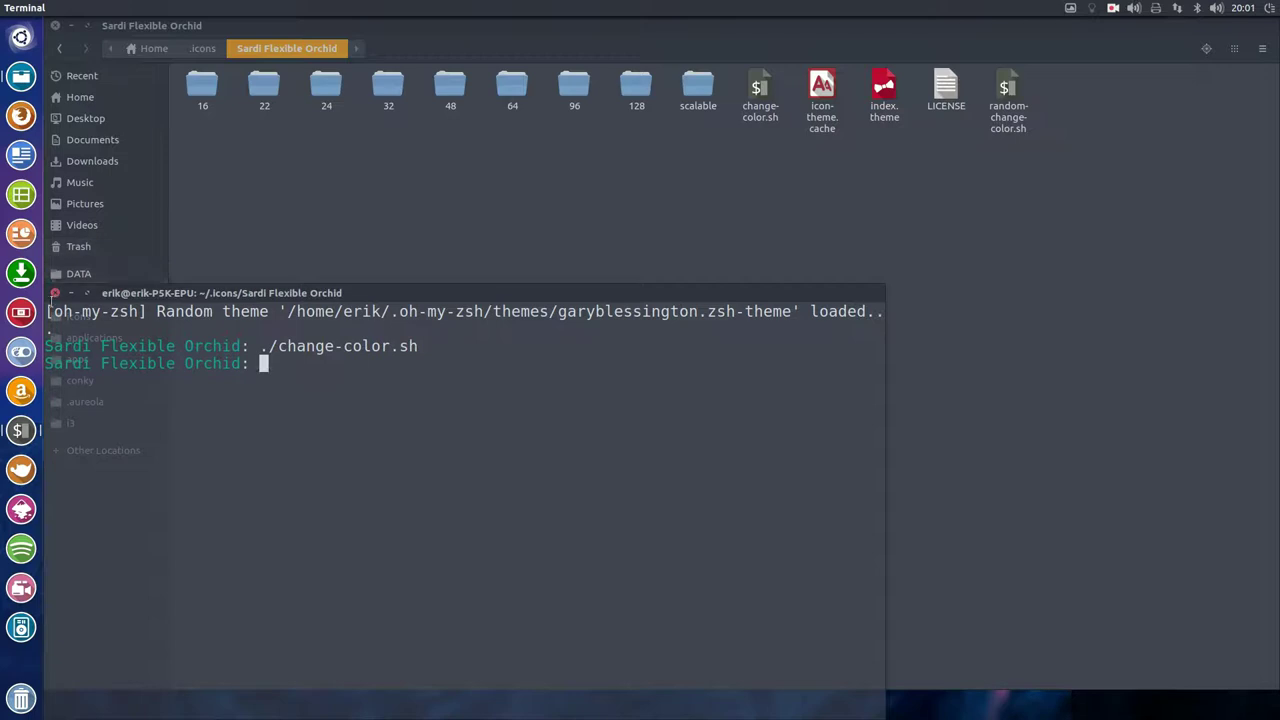
{"action": "left_click", "coordinate": [55, 293]}
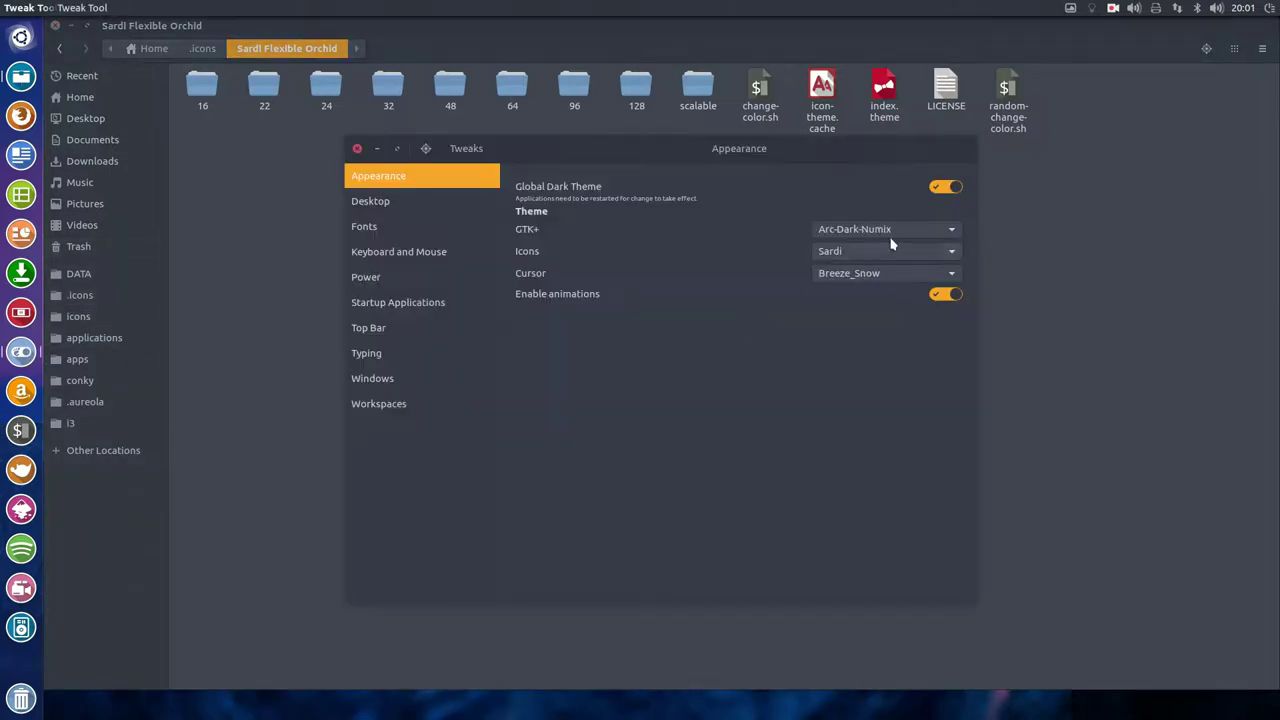
Set the icon theme to Sardi Flexible Orchid, and close Tweak Tool and the open folder window
{"action": "left_click", "coordinate": [885, 252]}
{"action": "scroll", "coordinate": [885, 360], "scroll_direction": "down", "scroll_amount": 1}
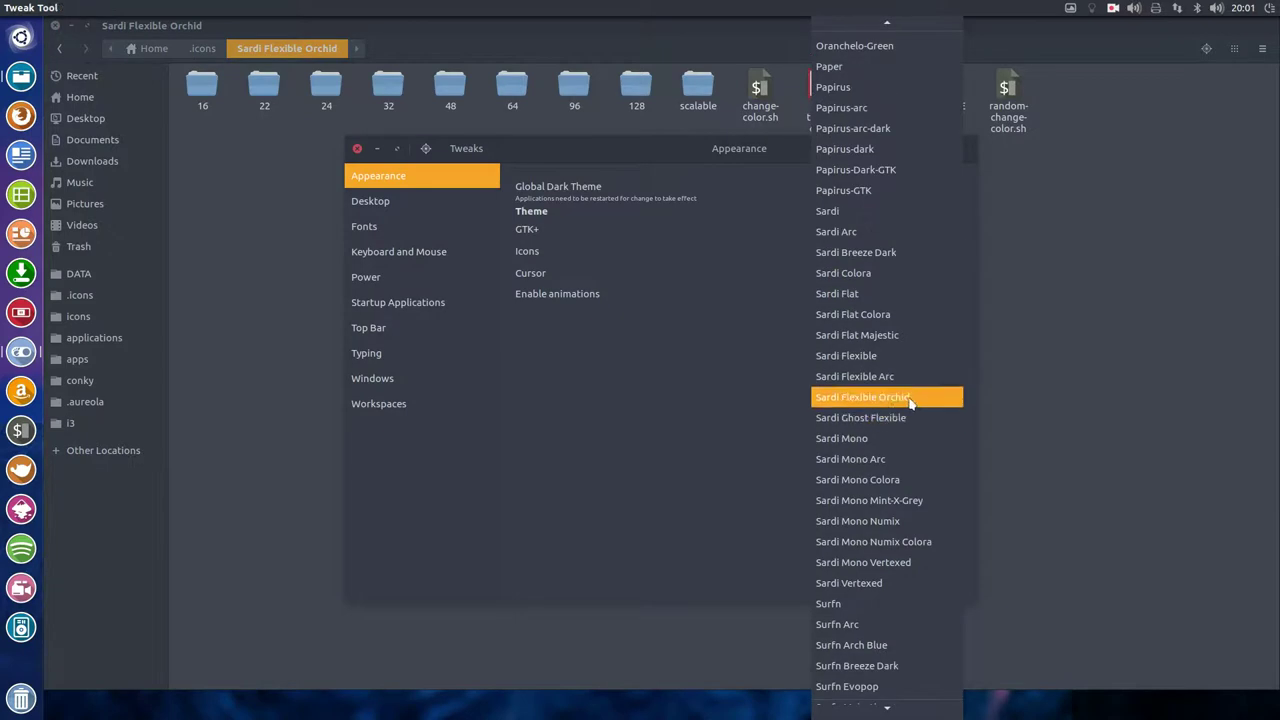
{"action": "left_click", "coordinate": [835, 400]}
{"action": "left_click", "coordinate": [357, 148]}
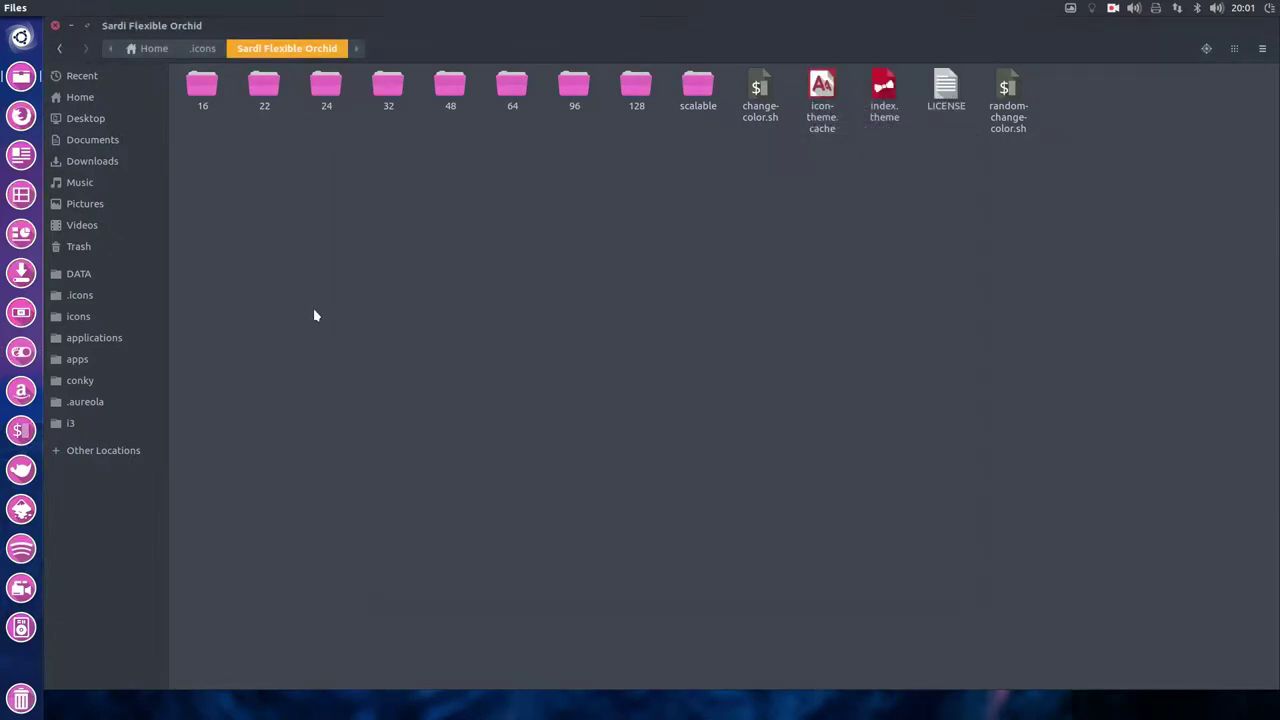
{"action": "left_click", "coordinate": [55, 25]}
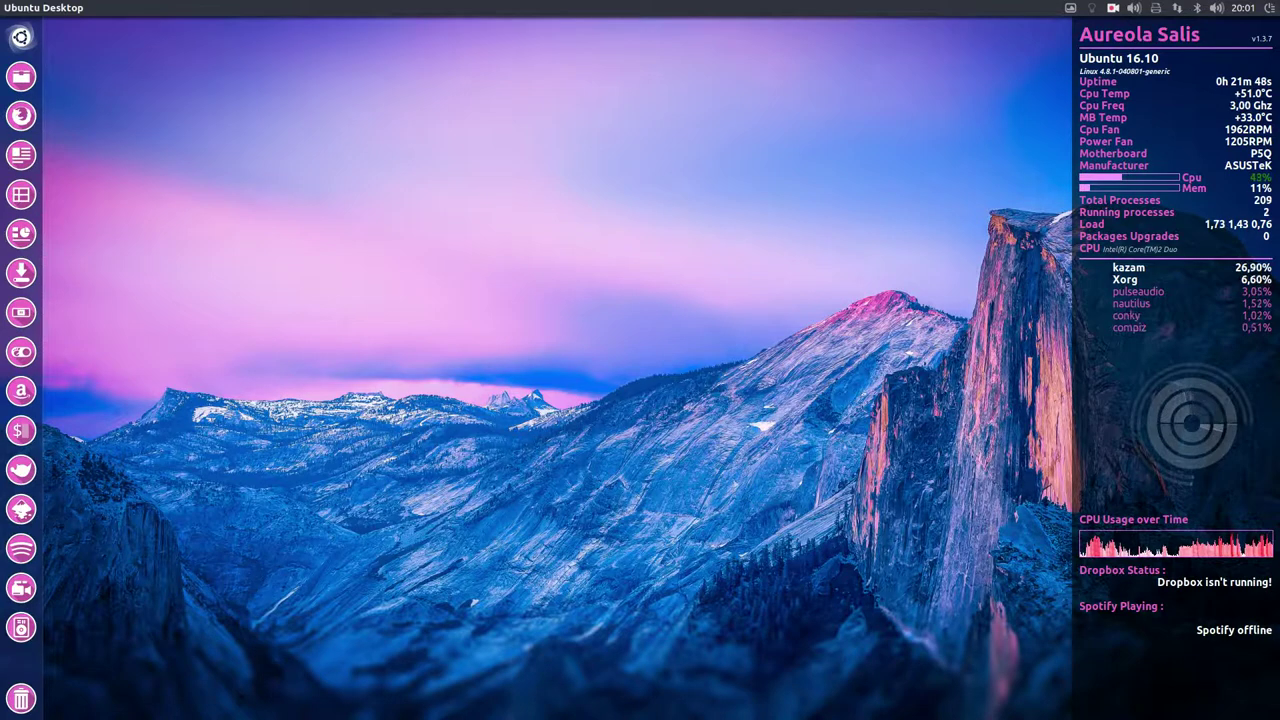
Inspect the recoloured icons in the Home folder and the application search, closing both
{"action": "left_click", "coordinate": [22, 75]}
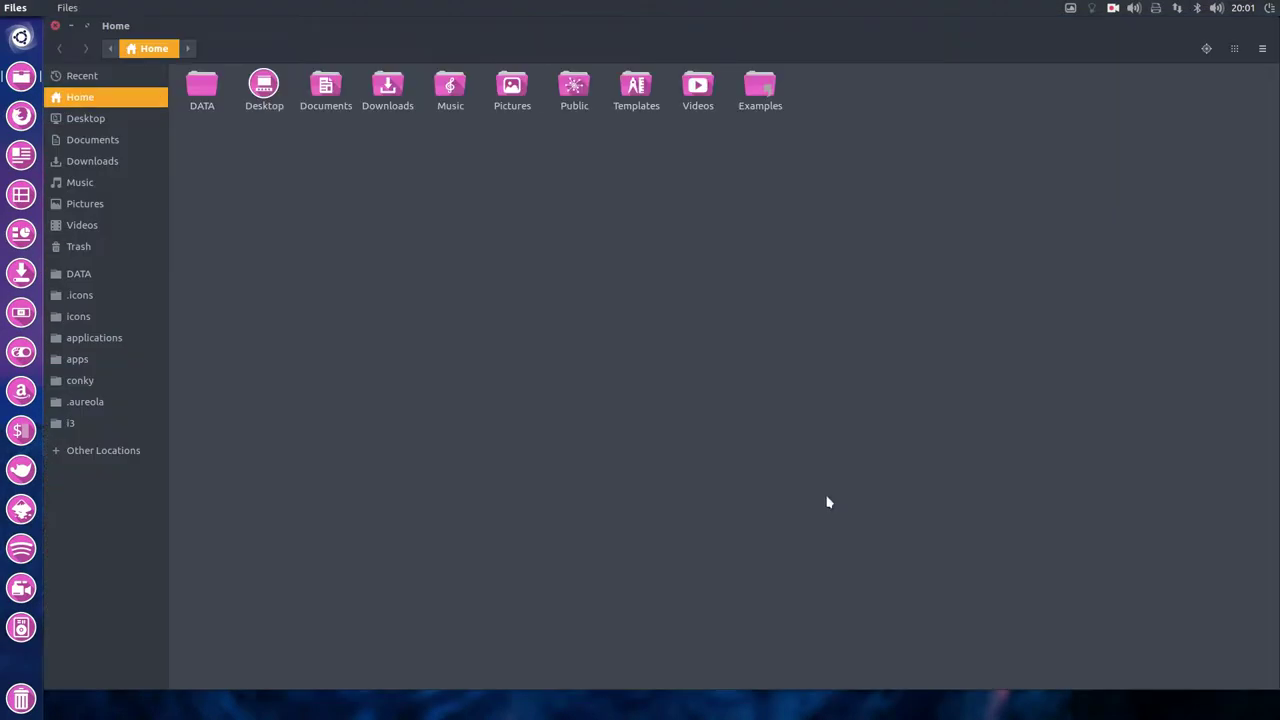
{"action": "left_click_drag", "start_coordinate": [547, 32], "coordinate": [577, 209]}
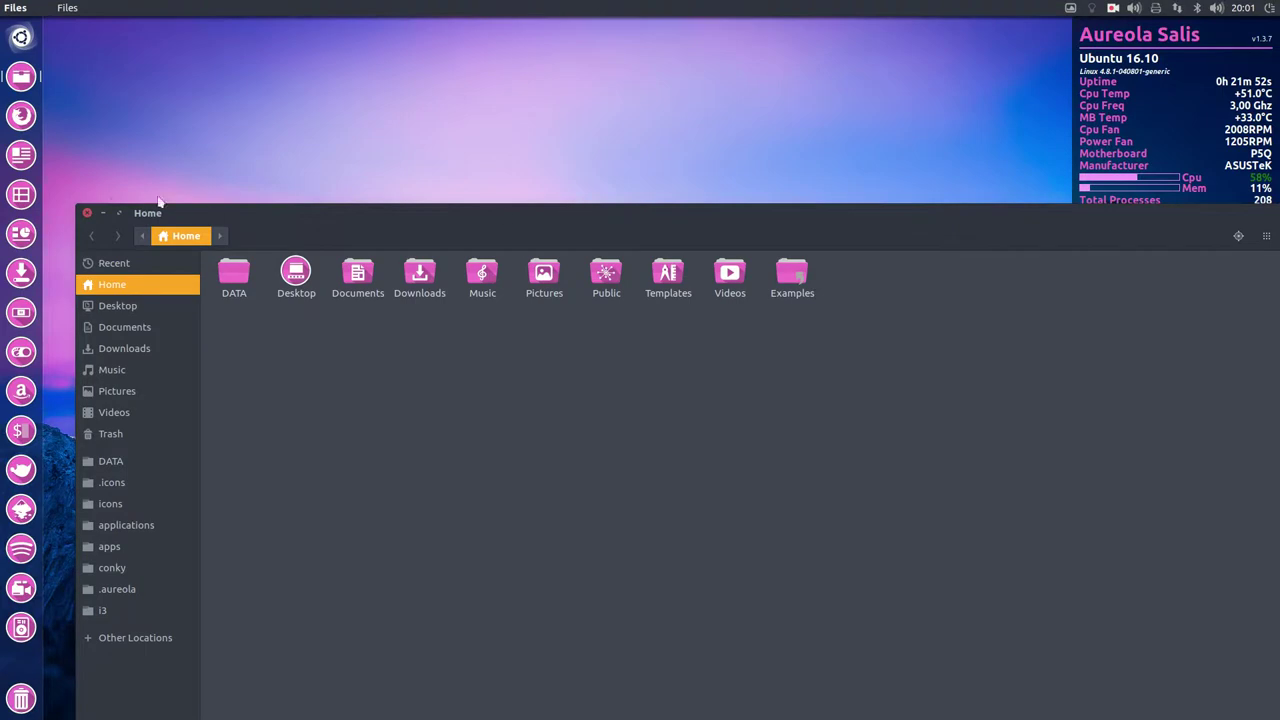
{"action": "left_click", "coordinate": [87, 213]}
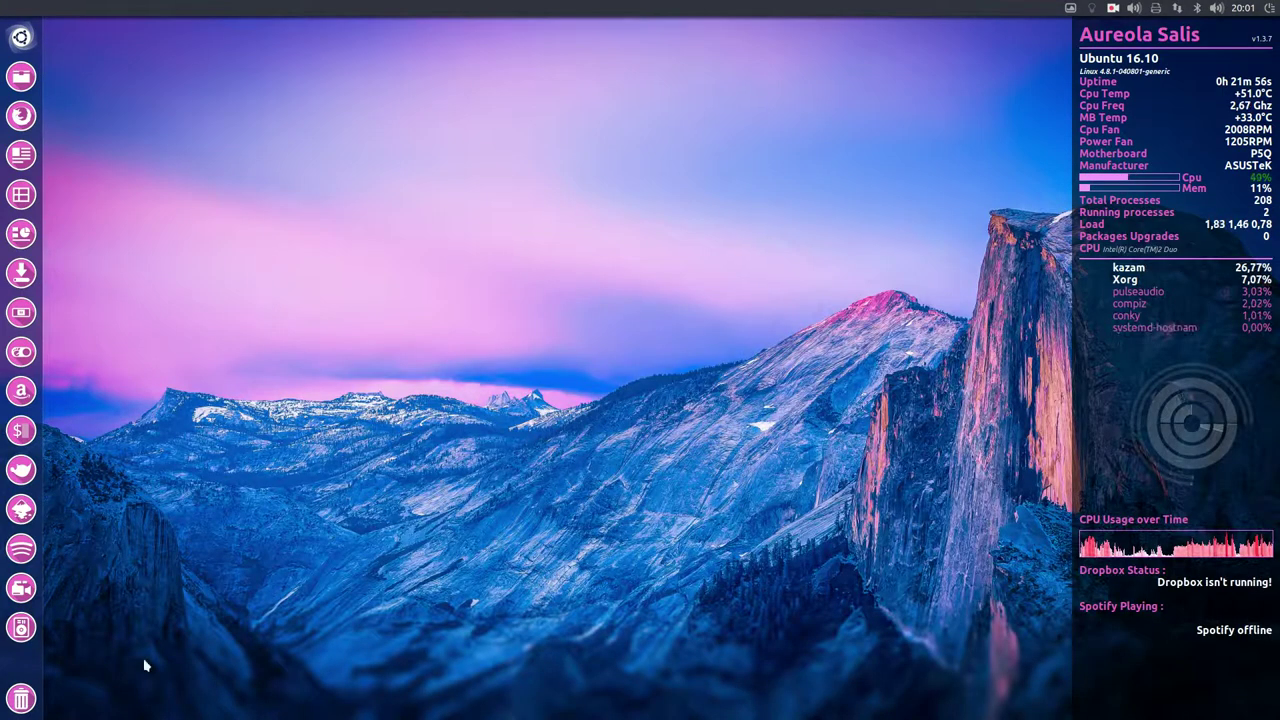
{"action": "left_click", "coordinate": [18, 40]}
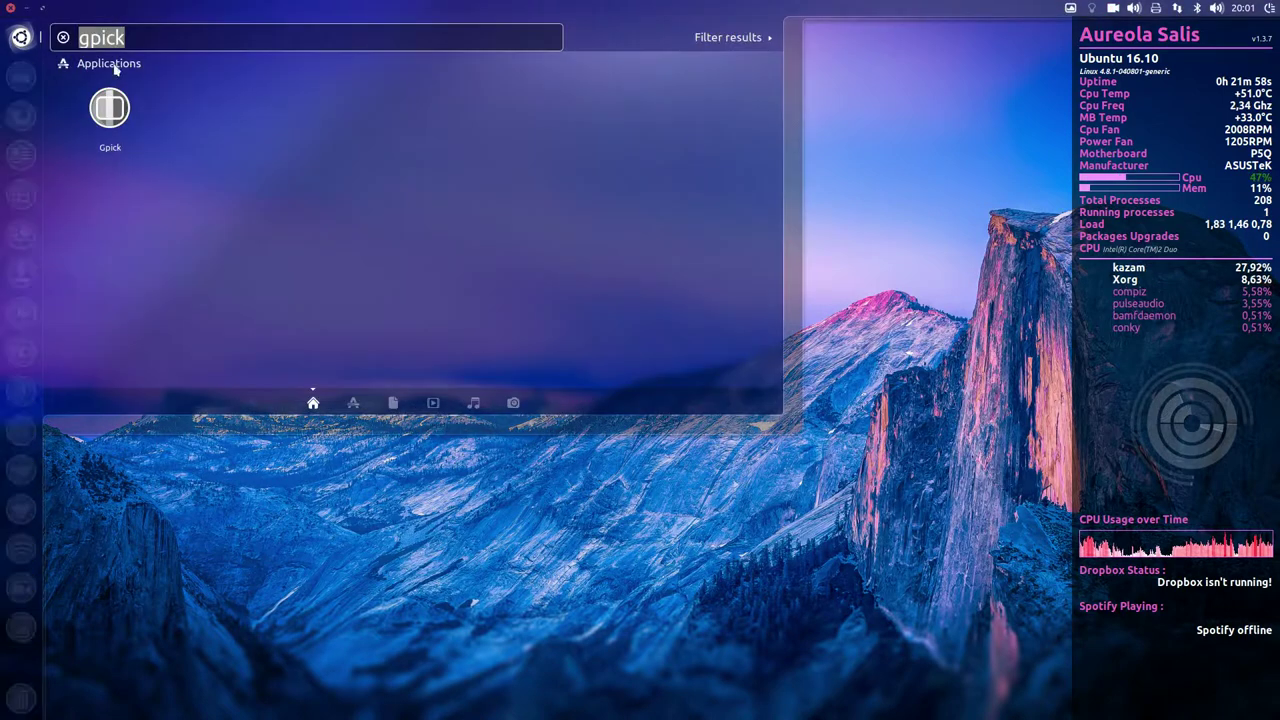
{"action": "left_click", "coordinate": [87, 457]}
{"action": "left_click_drag", "start_coordinate": [346, 118], "coordinate": [810, 470]}
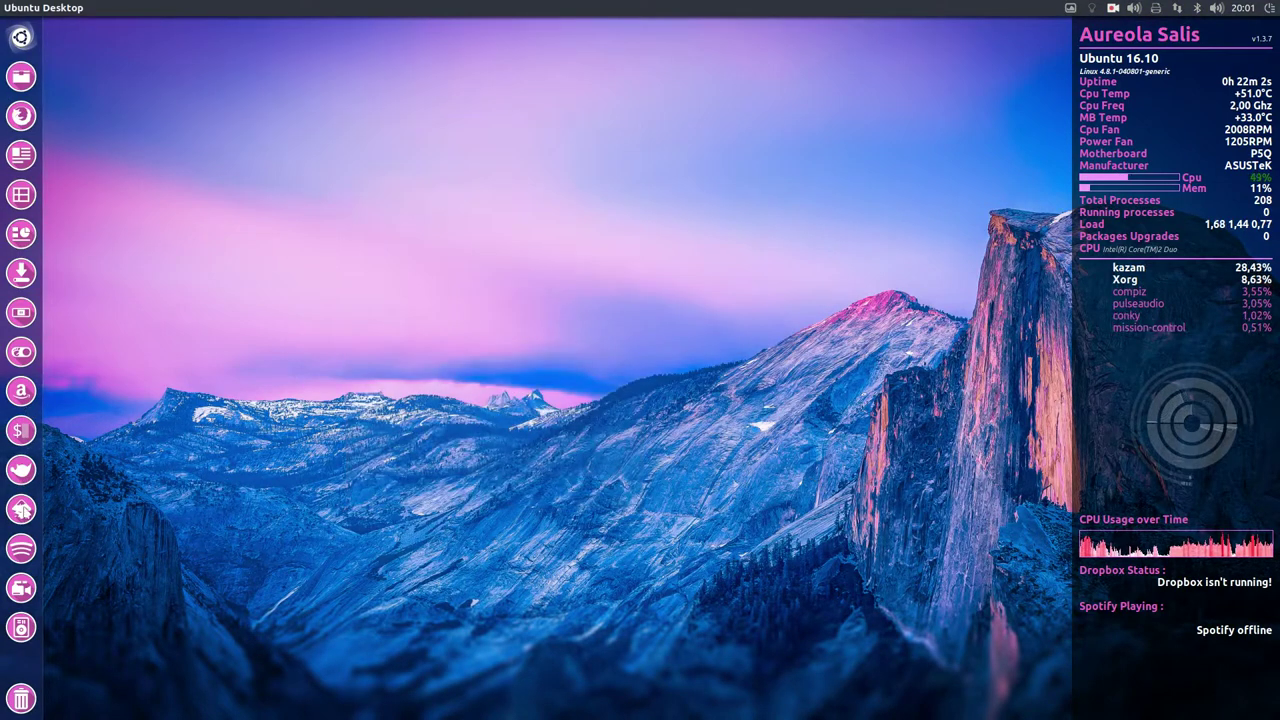
Look through the available GTK+ themes in Tweak Tool and close it without choosing another one
{"action": "left_click", "coordinate": [33, 352]}
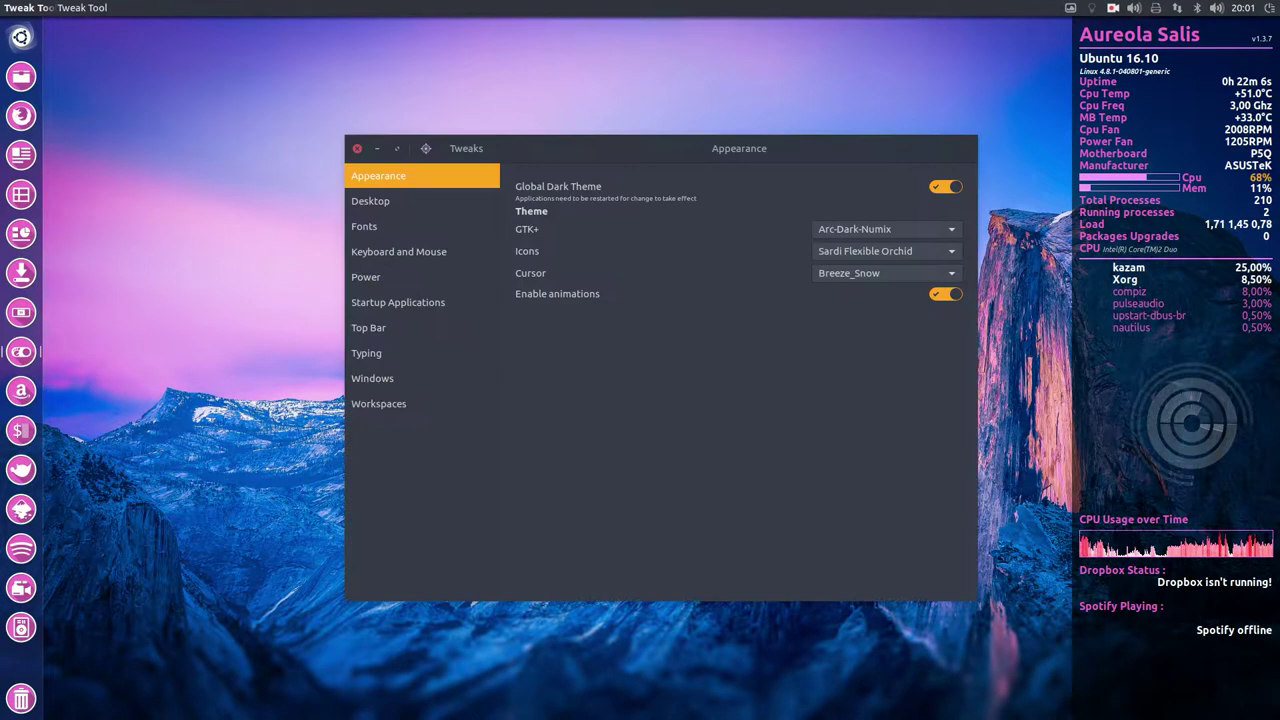
{"action": "left_click", "coordinate": [862, 231]}
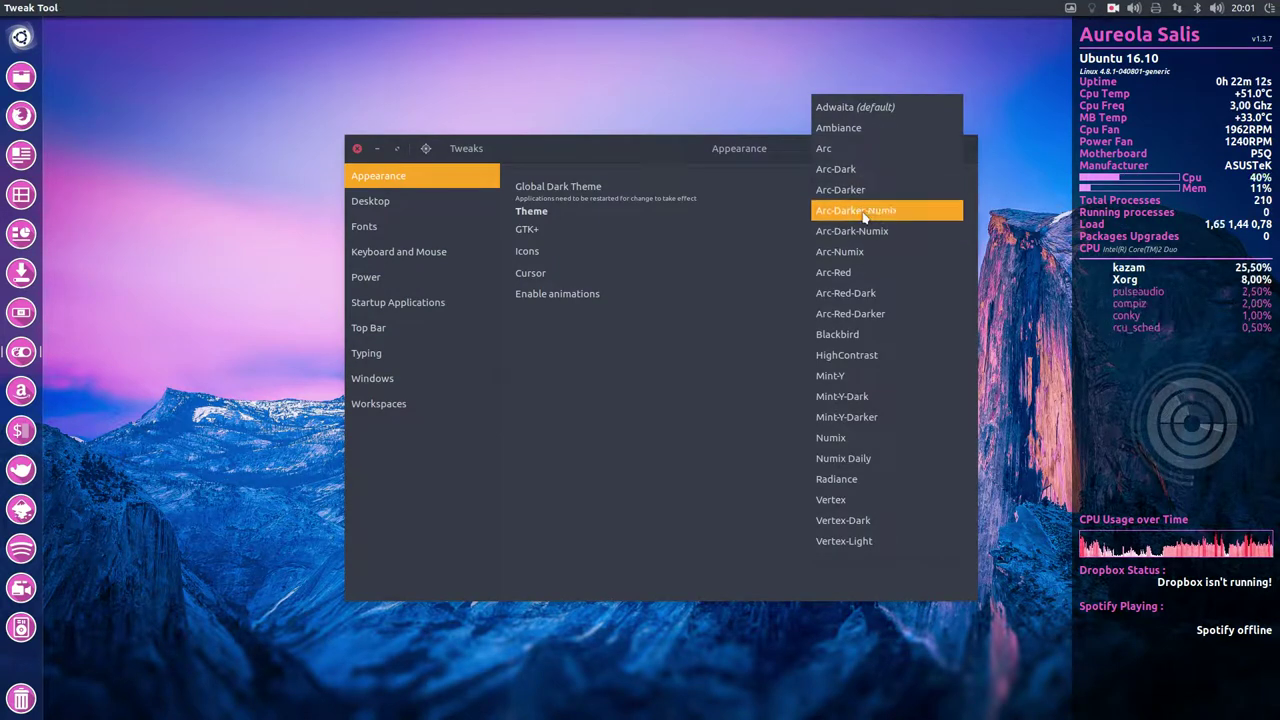
{"action": "left_click", "coordinate": [757, 344]}
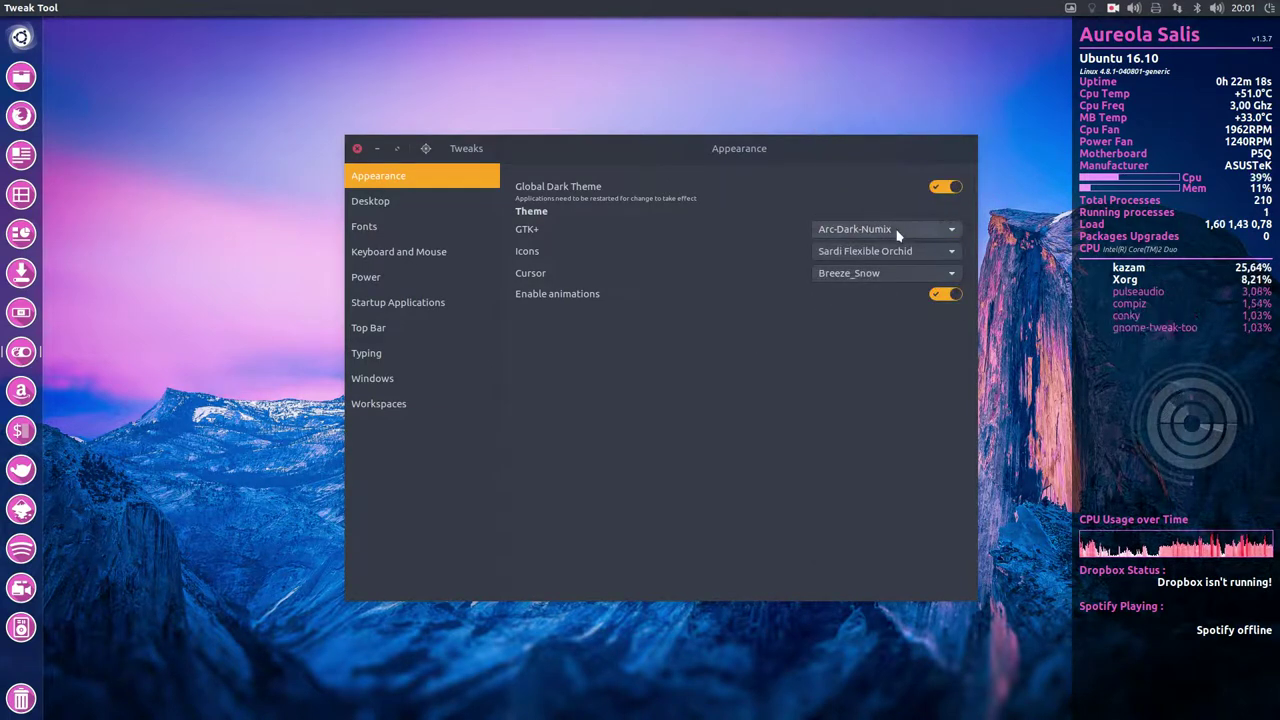
{"action": "left_click", "coordinate": [355, 148]}
Open the .icons folder in a new file manager window
{"action": "key", "text": "super+e"}
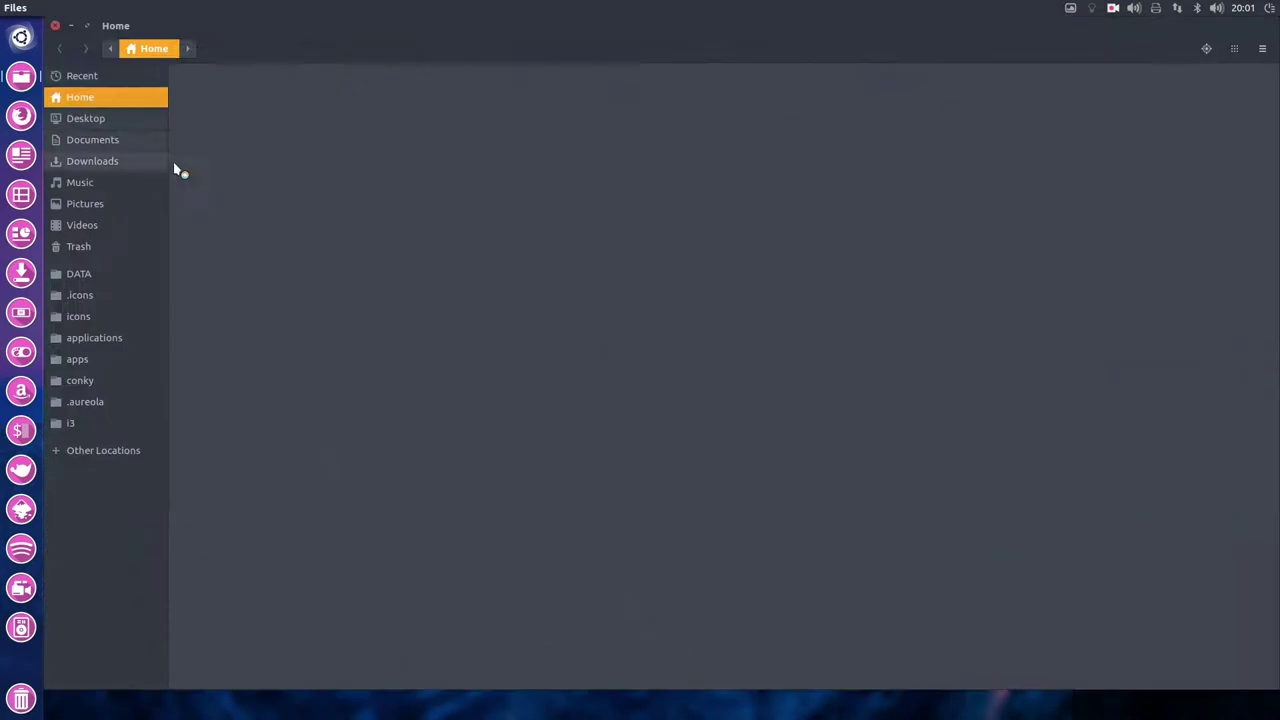
{"action": "left_click_drag", "start_coordinate": [205, 132], "coordinate": [1045, 92]}
{"action": "left_click", "coordinate": [274, 356]}
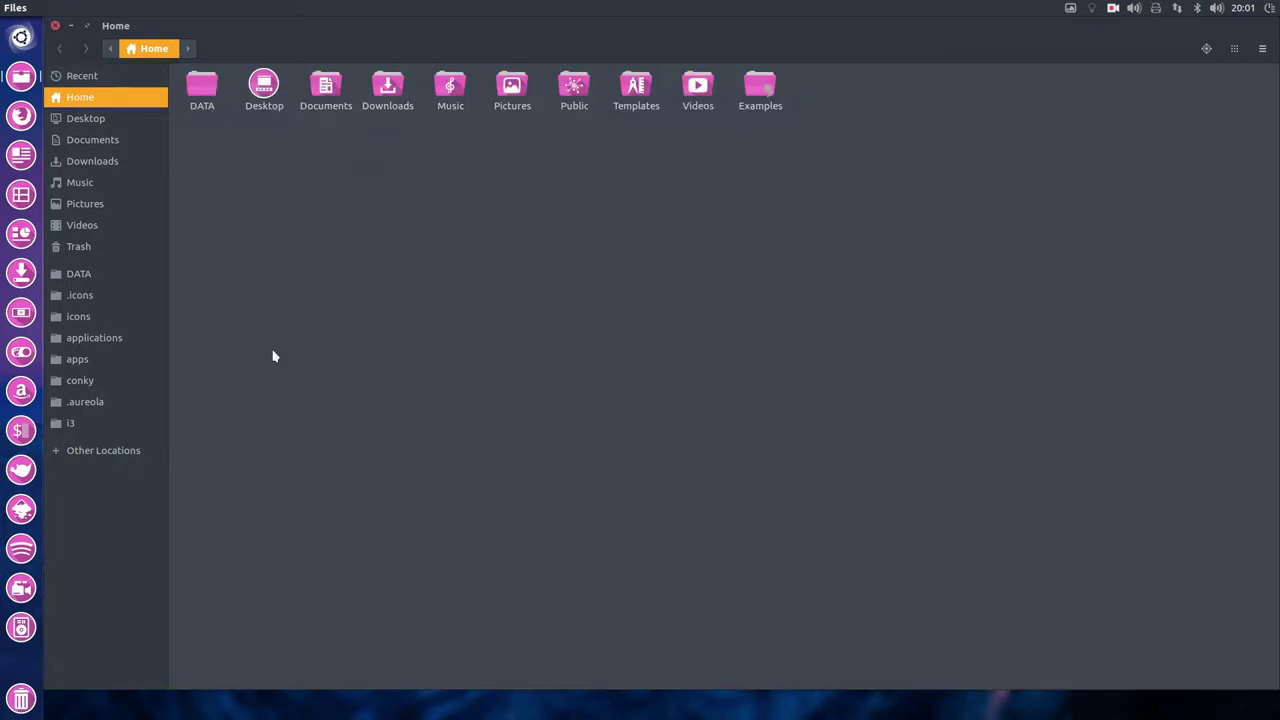
{"action": "left_click", "coordinate": [102, 295]}
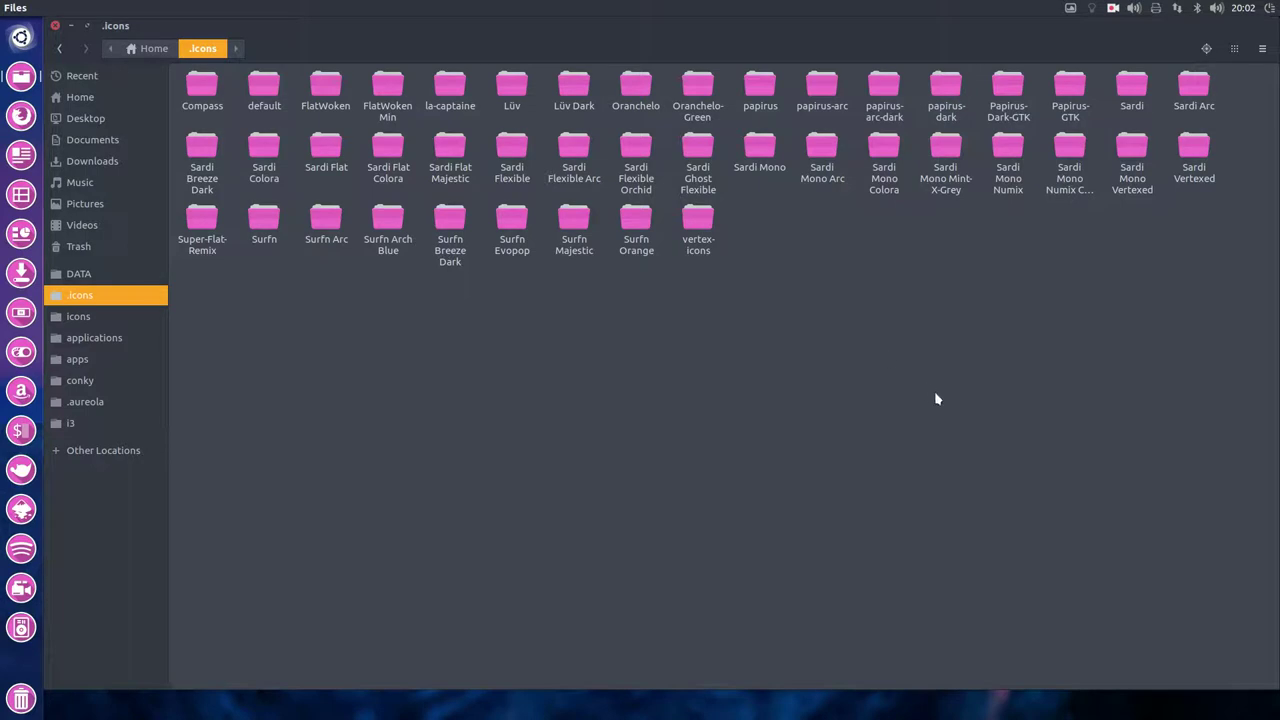
Examine the folder icons in scalable/places of the Sardi Mono Colora theme and return to .icons
{"action": "left_click", "coordinate": [950, 152]}
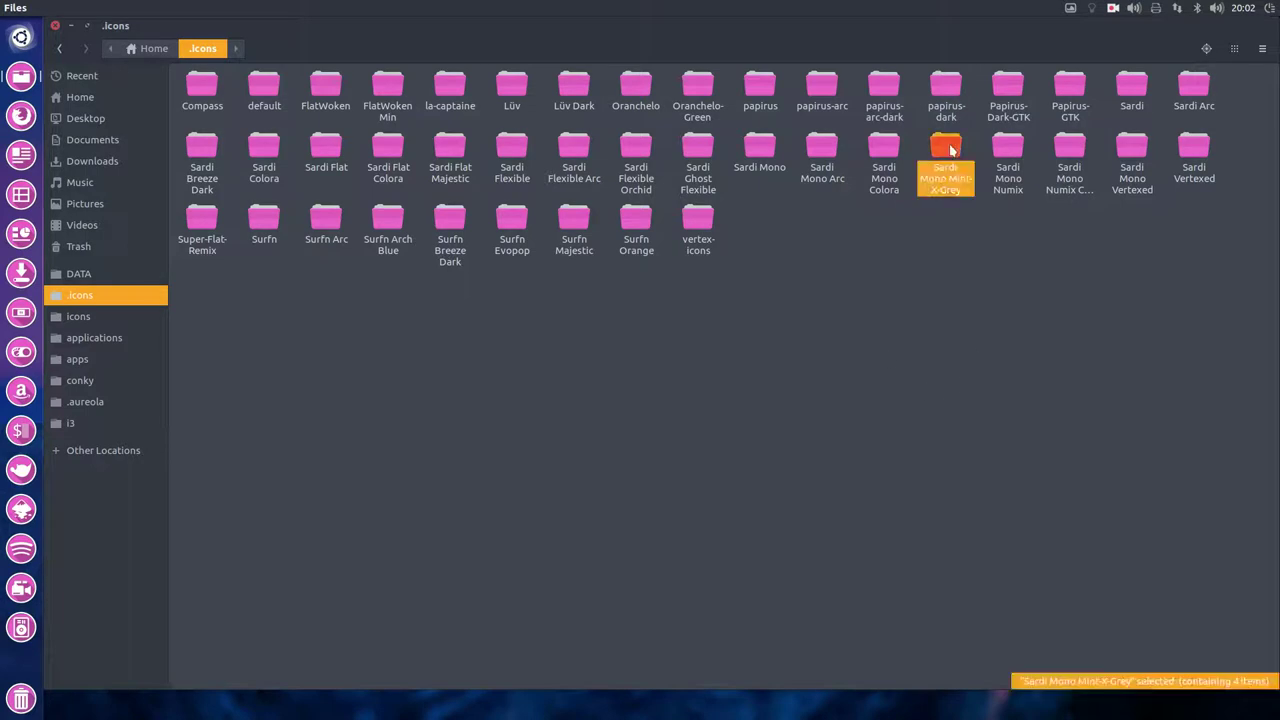
{"action": "left_click", "coordinate": [886, 148]}
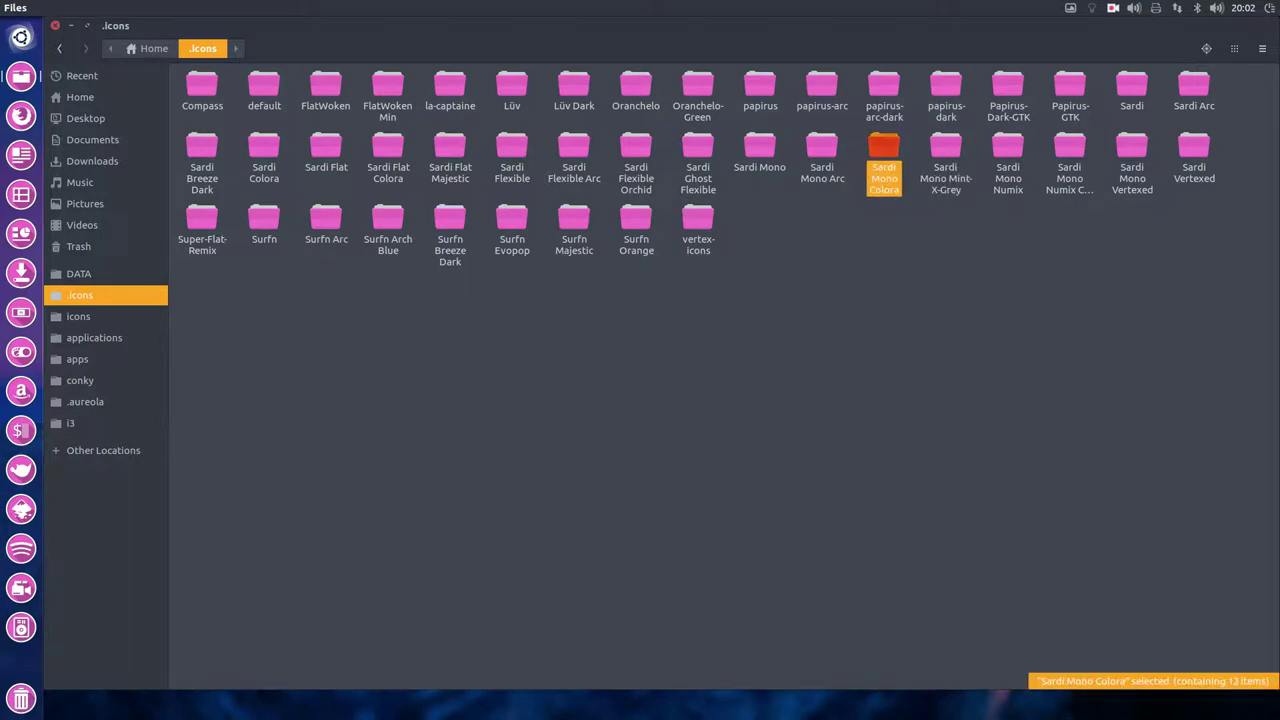
{"action": "double_click", "coordinate": [886, 148]}
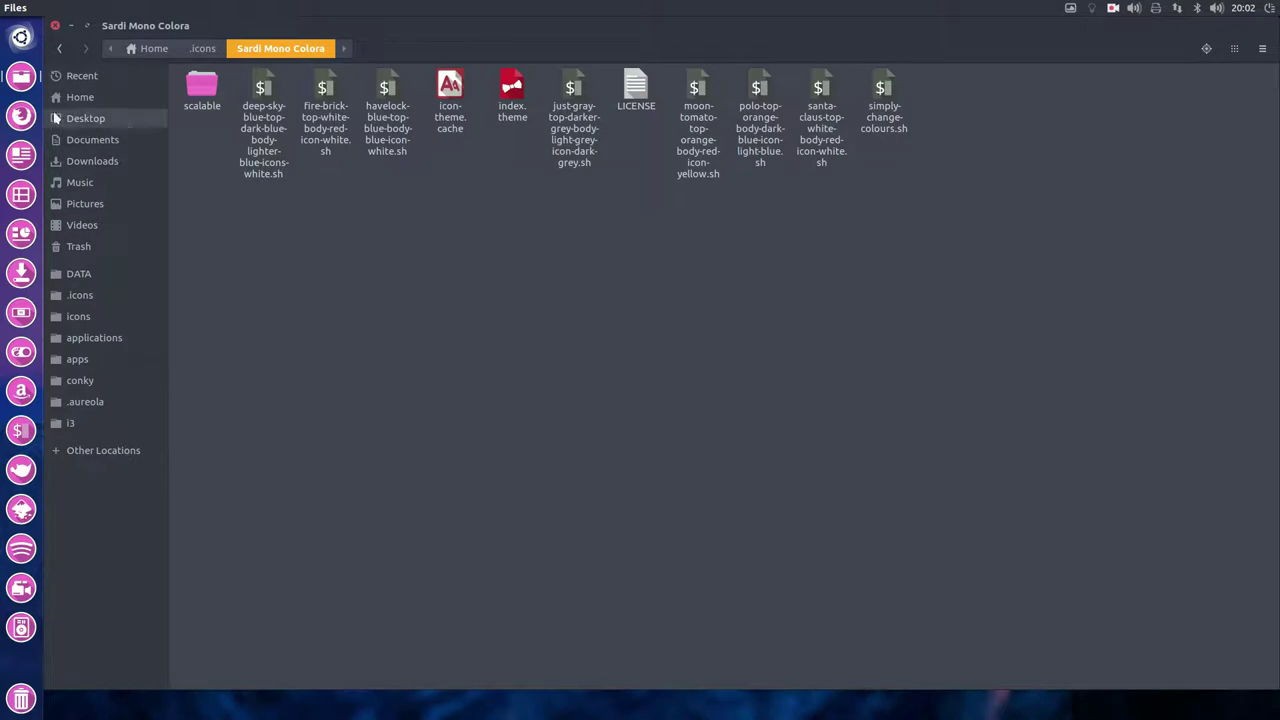
{"action": "double_click", "coordinate": [195, 88]}
{"action": "double_click", "coordinate": [206, 98]}
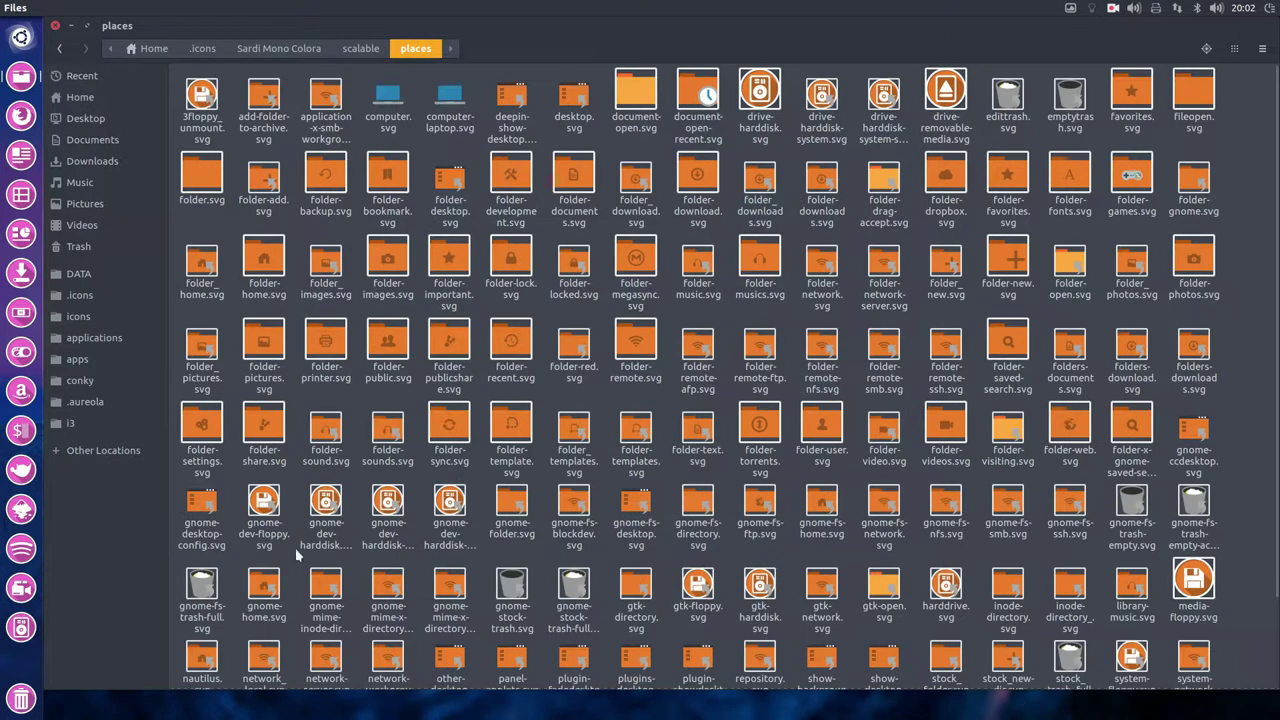
{"action": "left_click", "coordinate": [217, 52]}
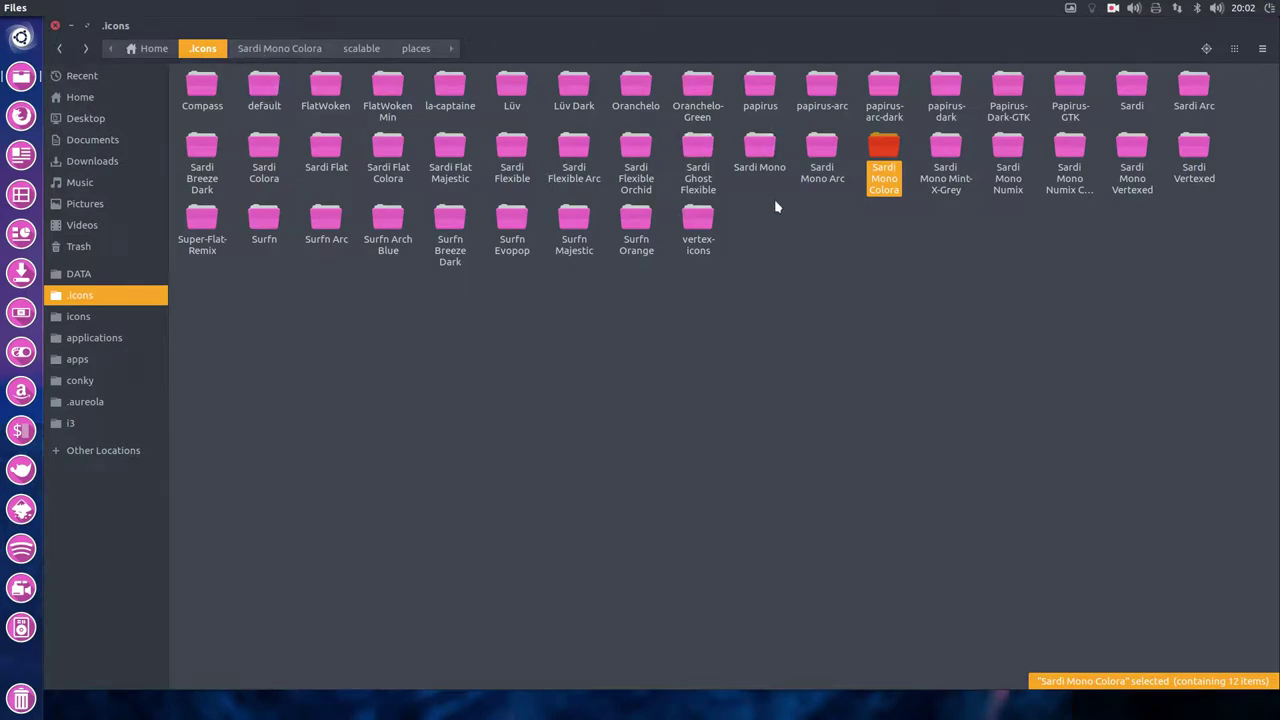
Examine the scalable/places icons and the recolouring scripts of the Sardi Mono Numix Colora theme, then return to .icons
{"action": "left_click", "coordinate": [988, 262]}
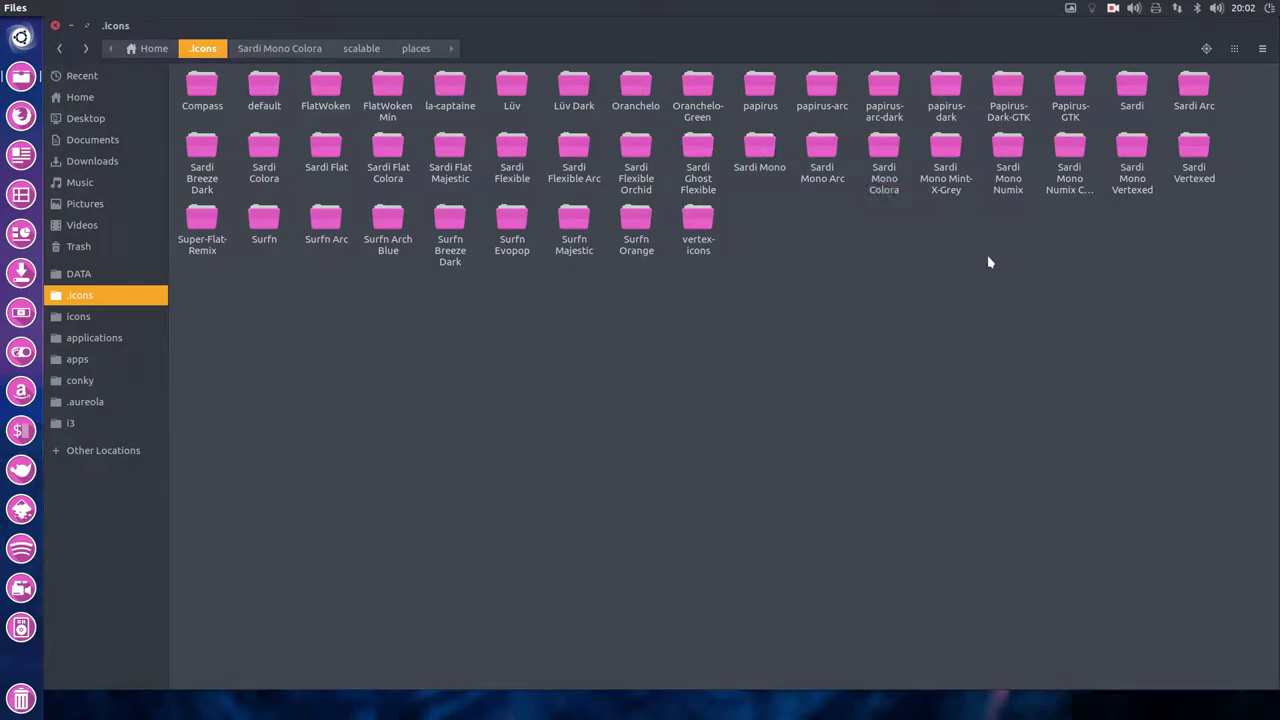
{"action": "left_click", "coordinate": [1071, 150]}
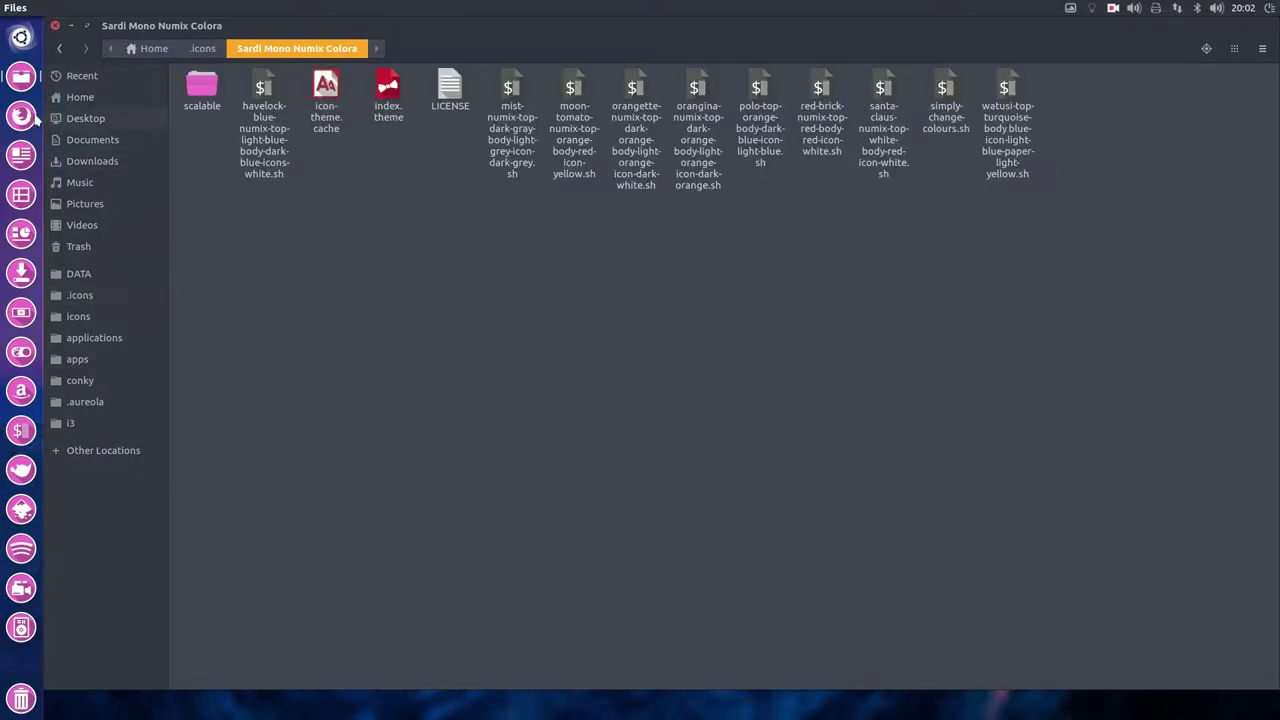
{"action": "double_click", "coordinate": [200, 88]}
{"action": "double_click", "coordinate": [200, 90]}
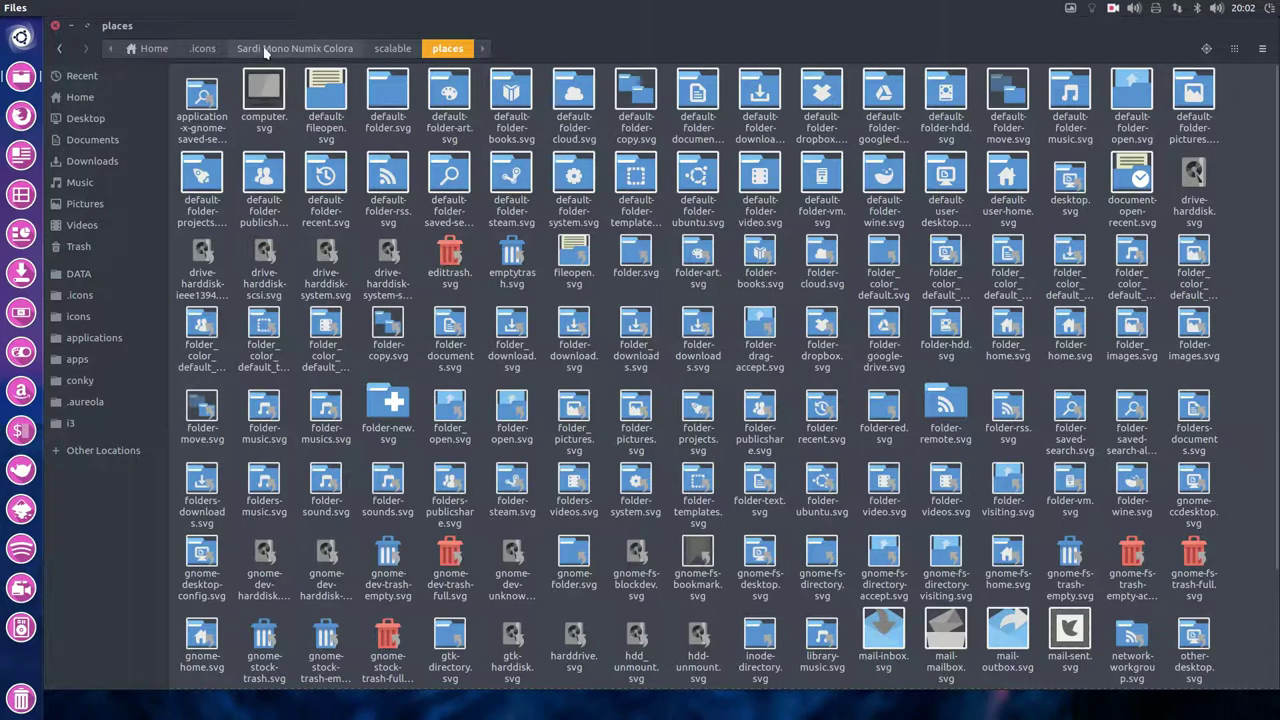
{"action": "left_click", "coordinate": [335, 49]}
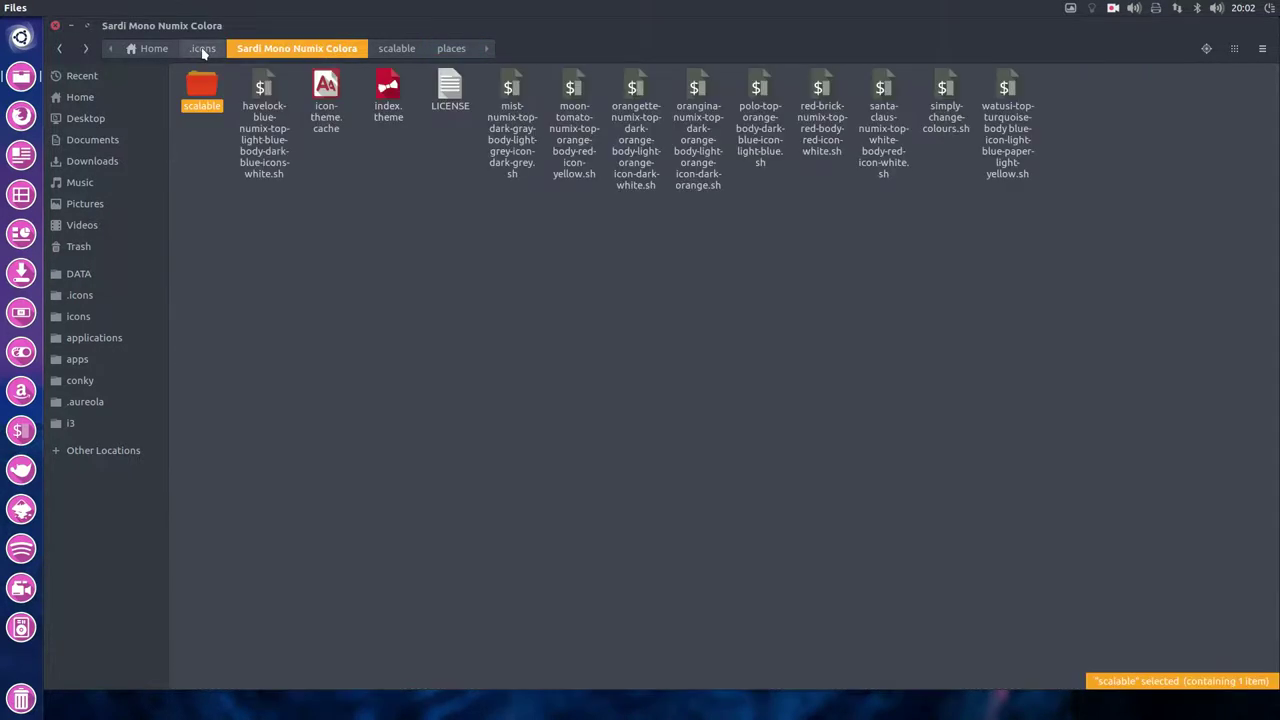
{"action": "left_click", "coordinate": [202, 49]}
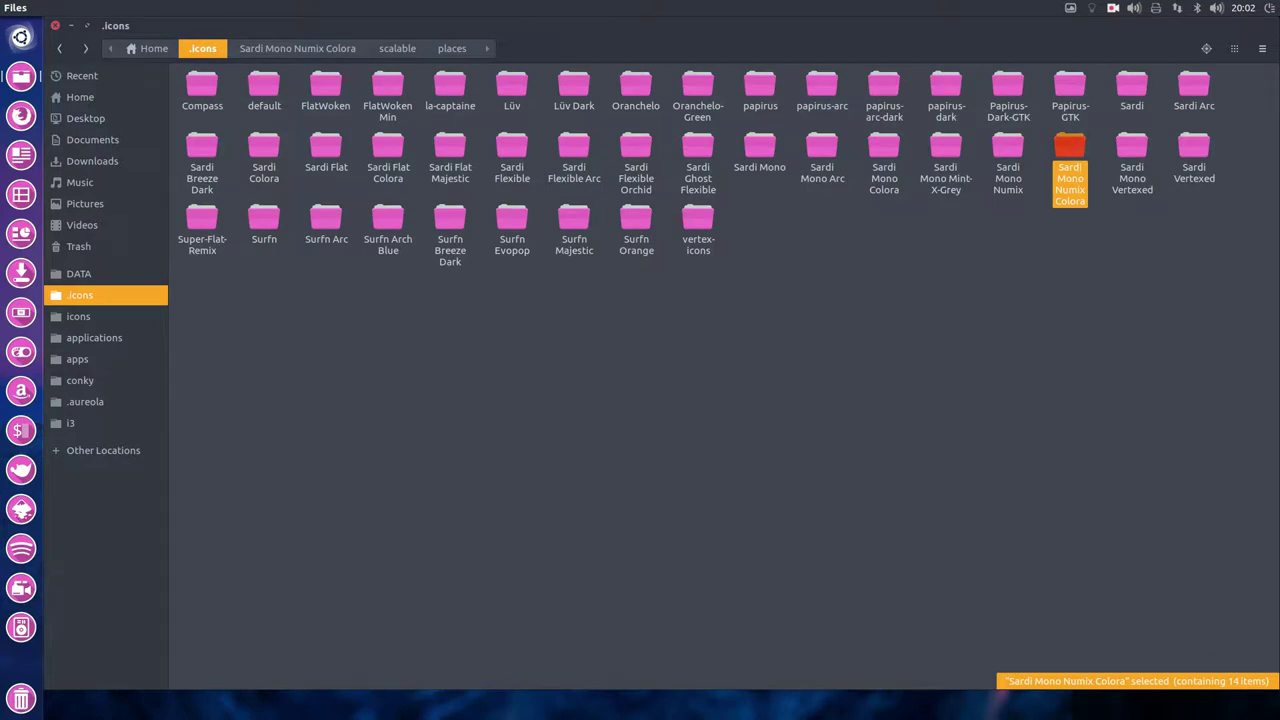
{"action": "double_click", "coordinate": [1072, 160]}
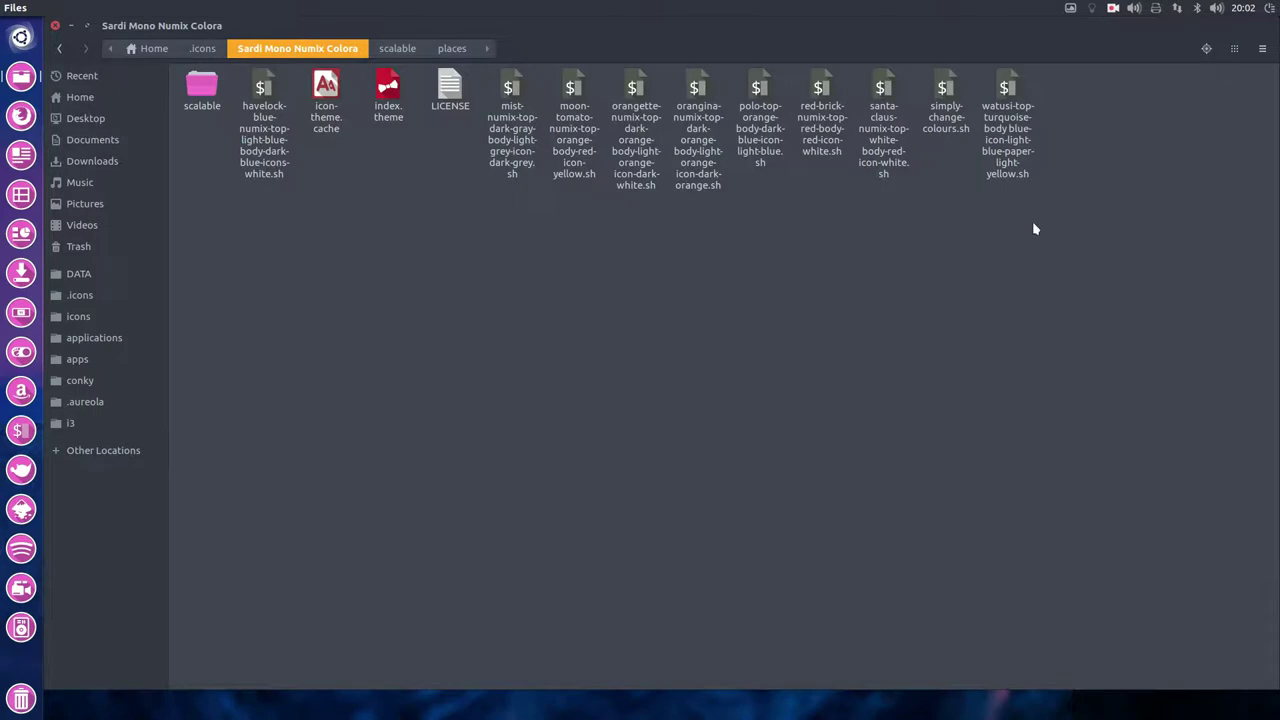
{"action": "left_click", "coordinate": [201, 92]}
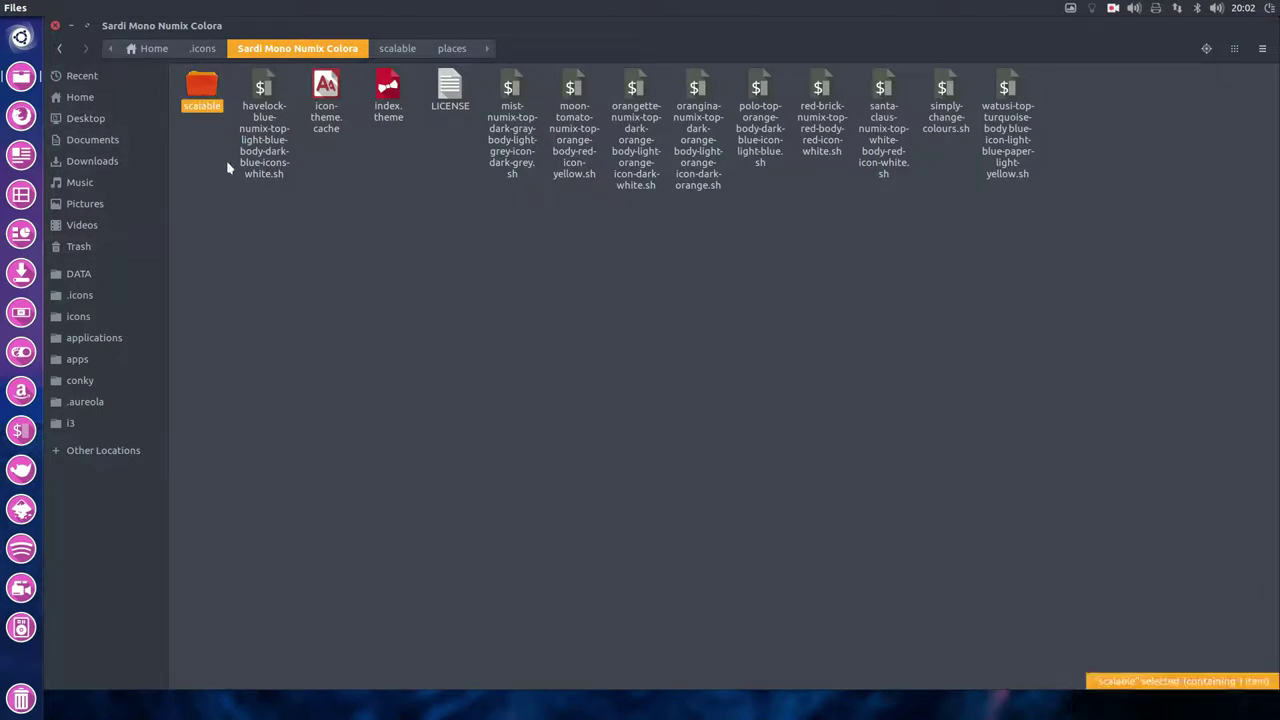
{"action": "left_click", "coordinate": [204, 50]}
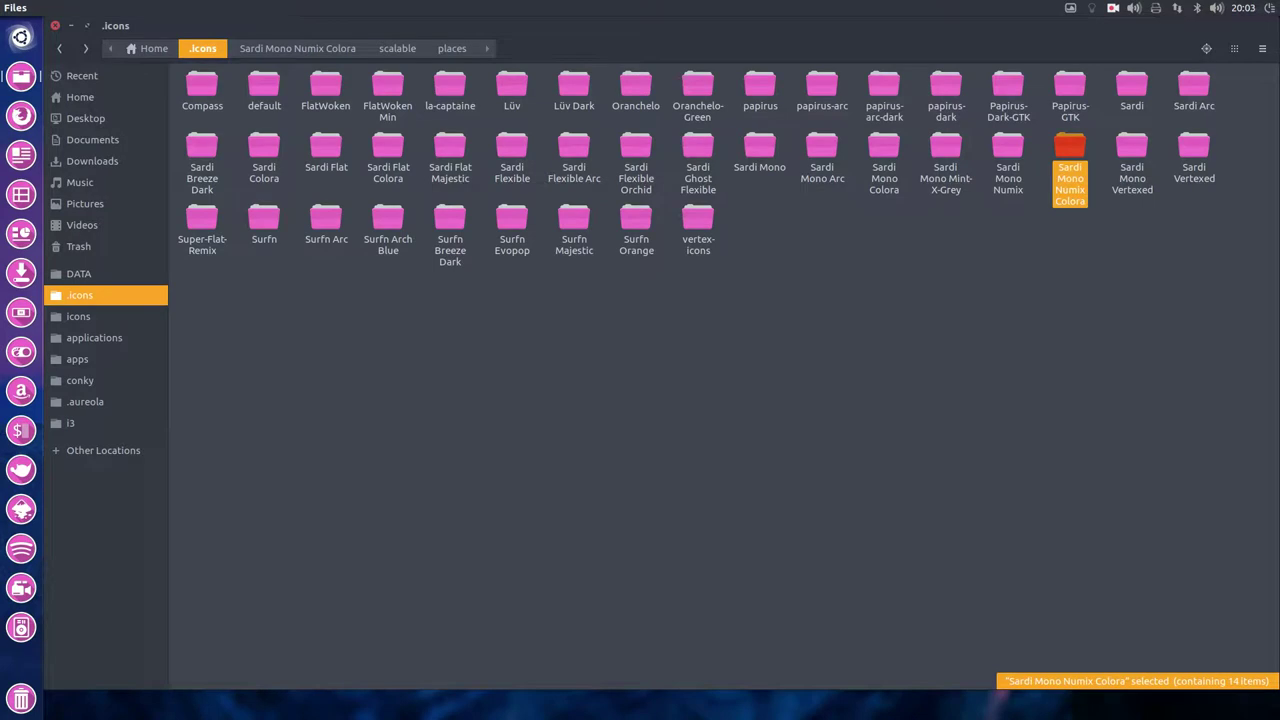
Duplicate the Sardi Mono Numix Colora folder within .icons and rename the copy Sardi Mono Numix Colora Orchid
{"action": "key", "text": "ctrl+v"}
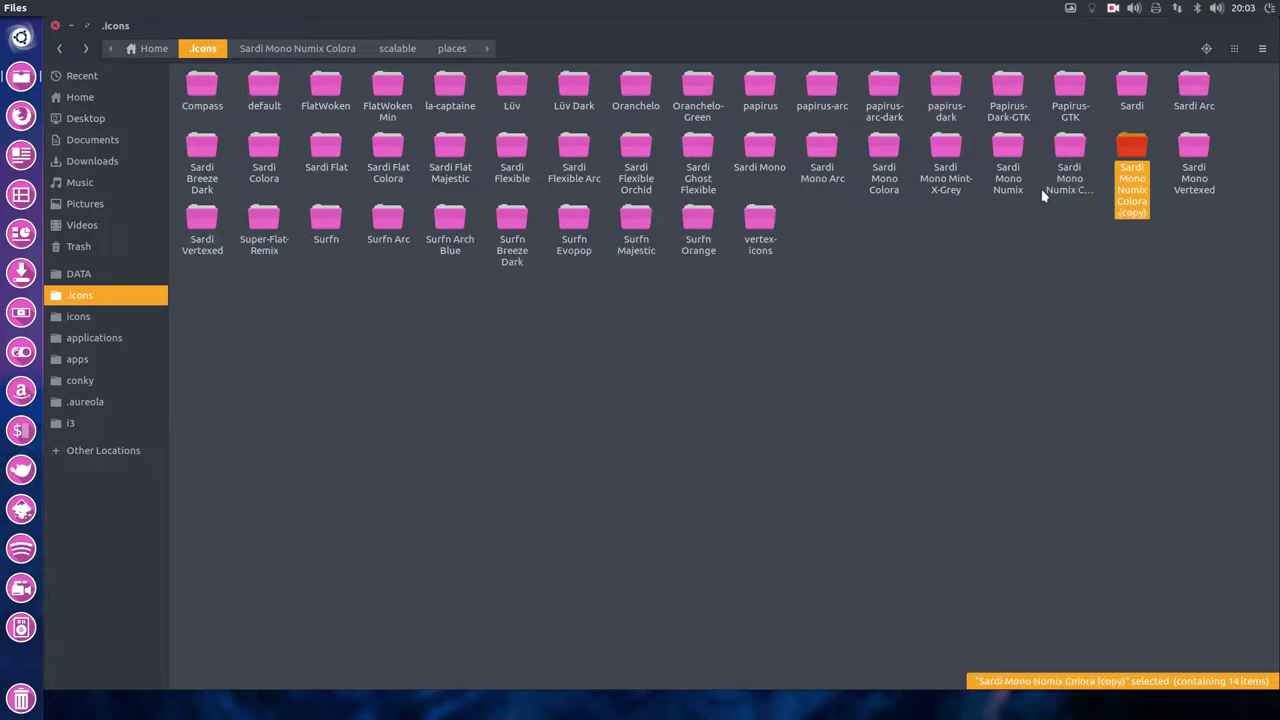
{"action": "left_click", "coordinate": [1067, 150]}
{"action": "left_click", "coordinate": [1131, 151]}
{"action": "key", "text": "F2"}
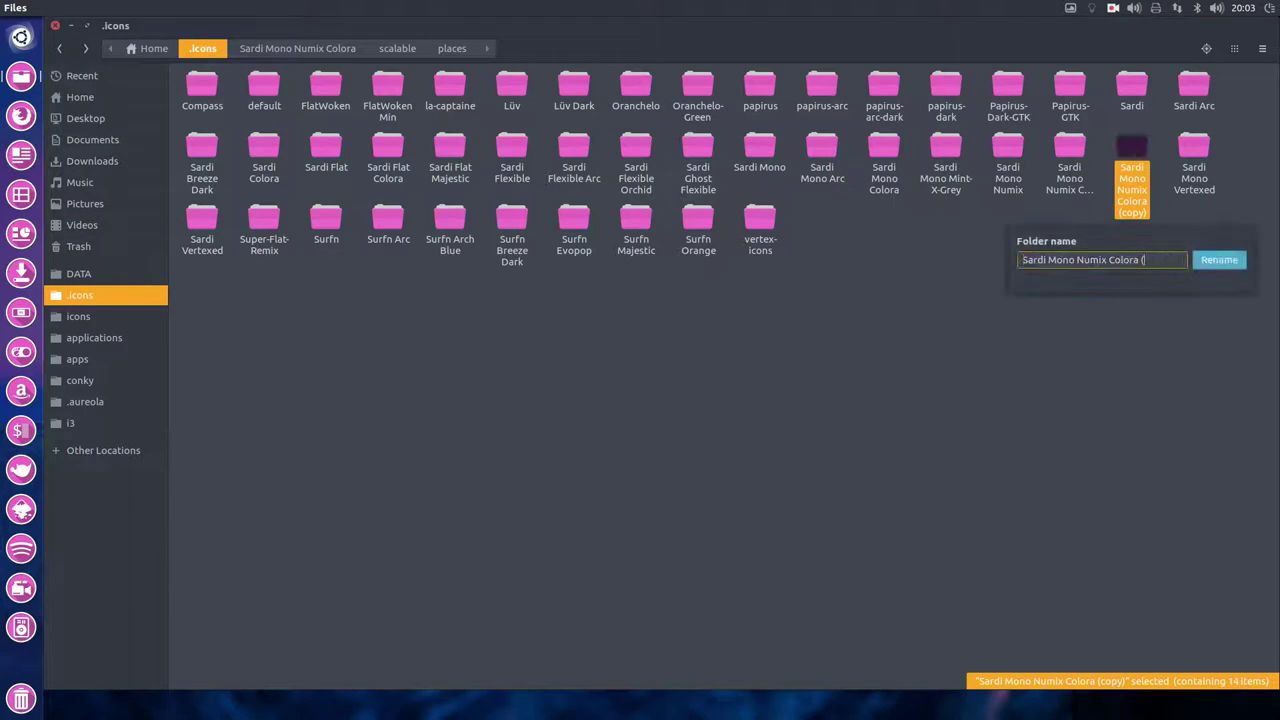
{"action": "key", "text": "BackSpace"}
{"action": "type", "text": "Orchid"}
{"action": "key", "text": "Return"}
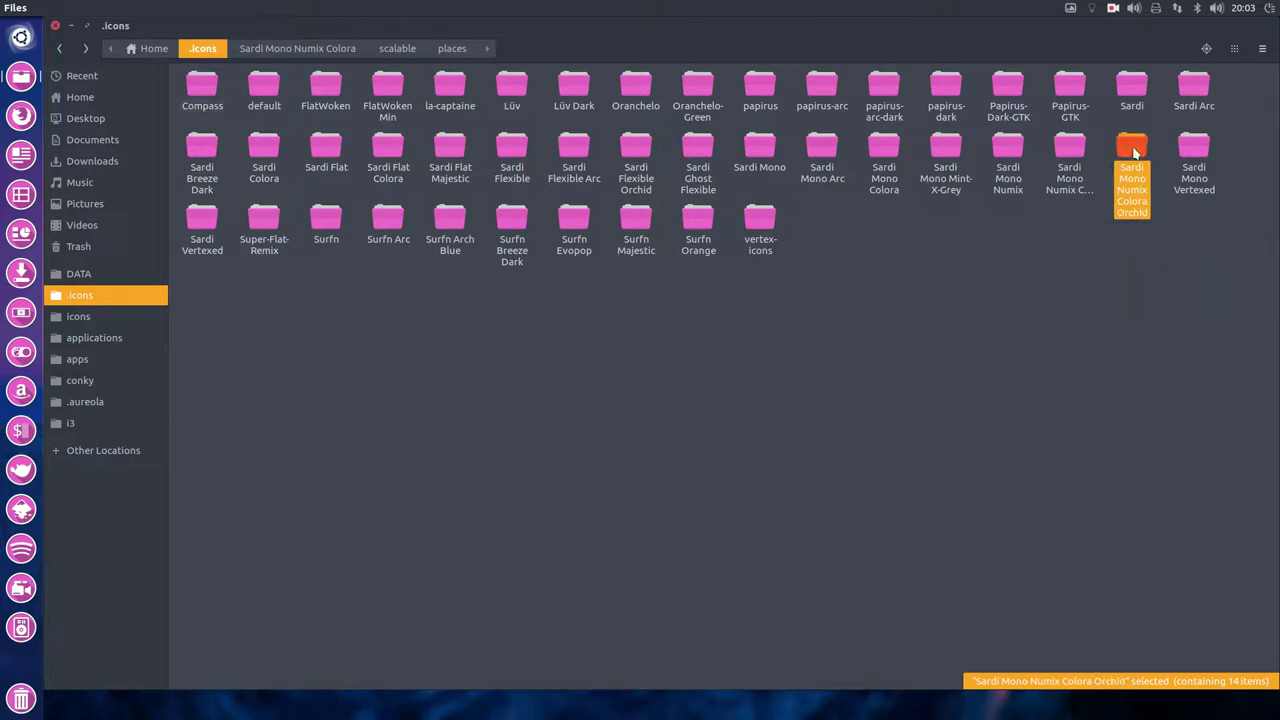
In the Sardi Mono Numix Colora Orchid folder's index.theme, replace Sardi Mono Numix with Sardi Flexible Orchid in the Inherits line and save
{"action": "double_click", "coordinate": [1133, 152]}
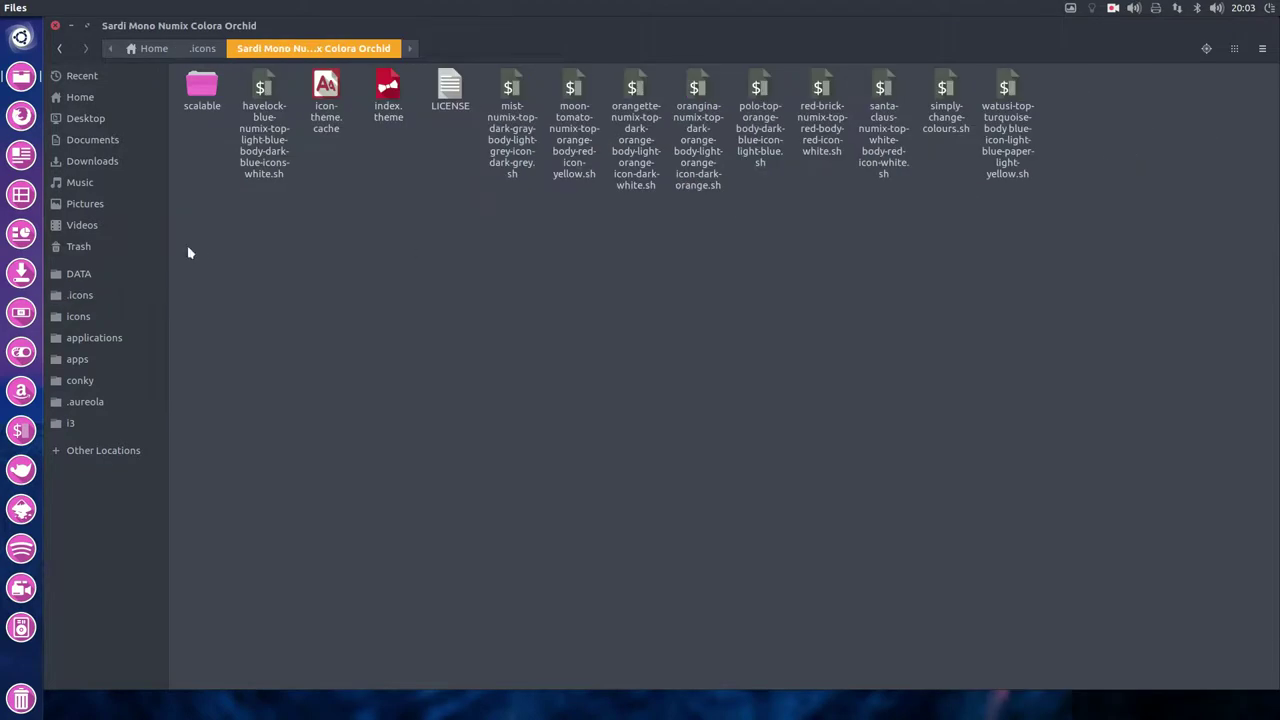
{"action": "double_click", "coordinate": [388, 95]}
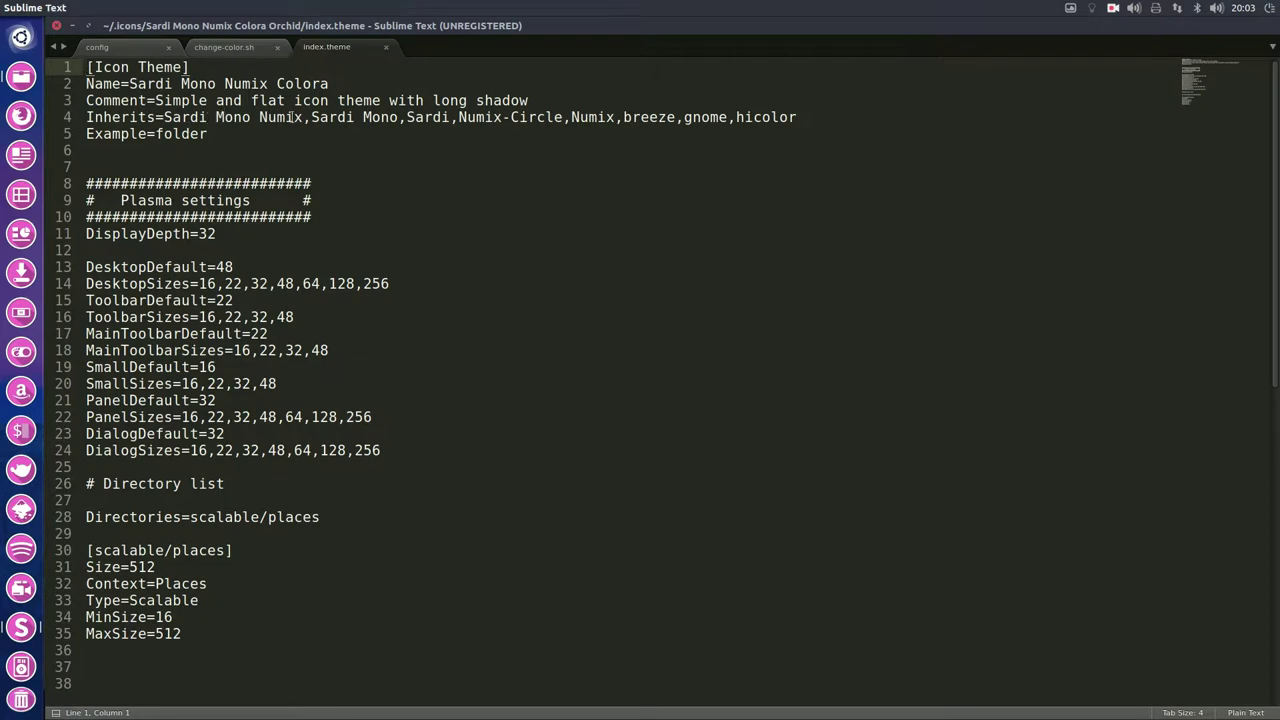
{"action": "double_click", "coordinate": [218, 117]}
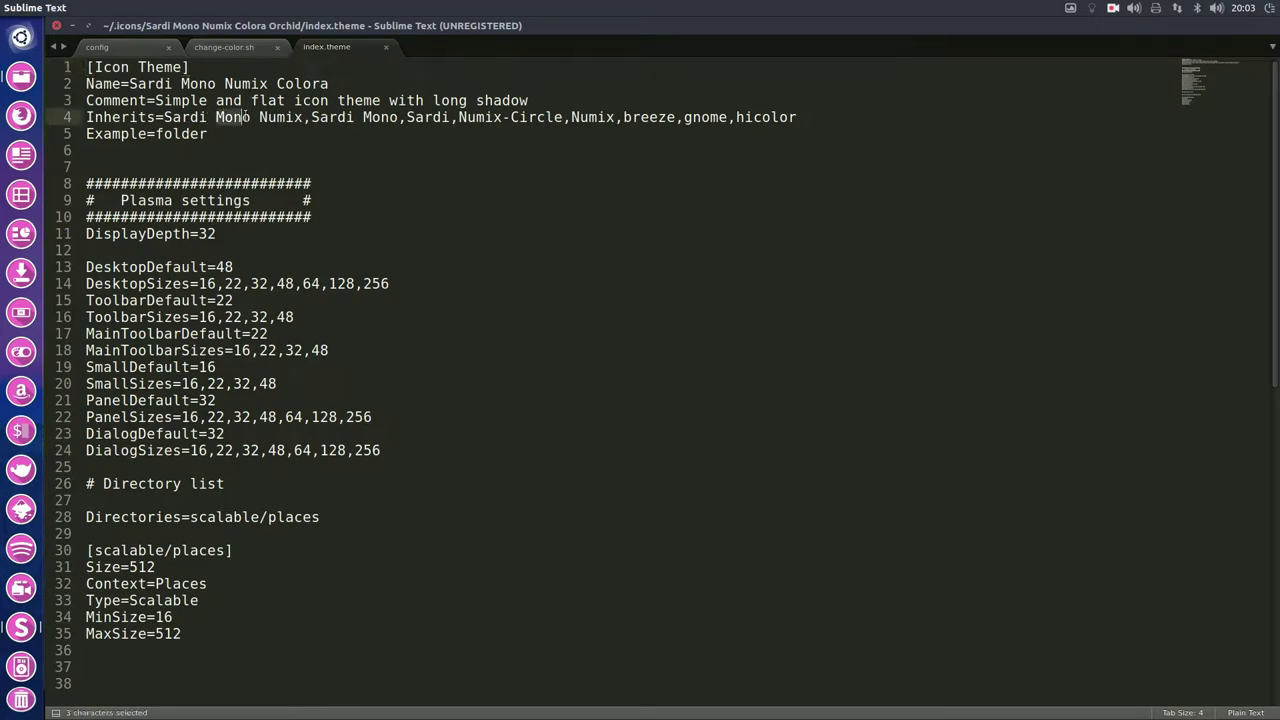
{"action": "type", "text": "Flexible"}
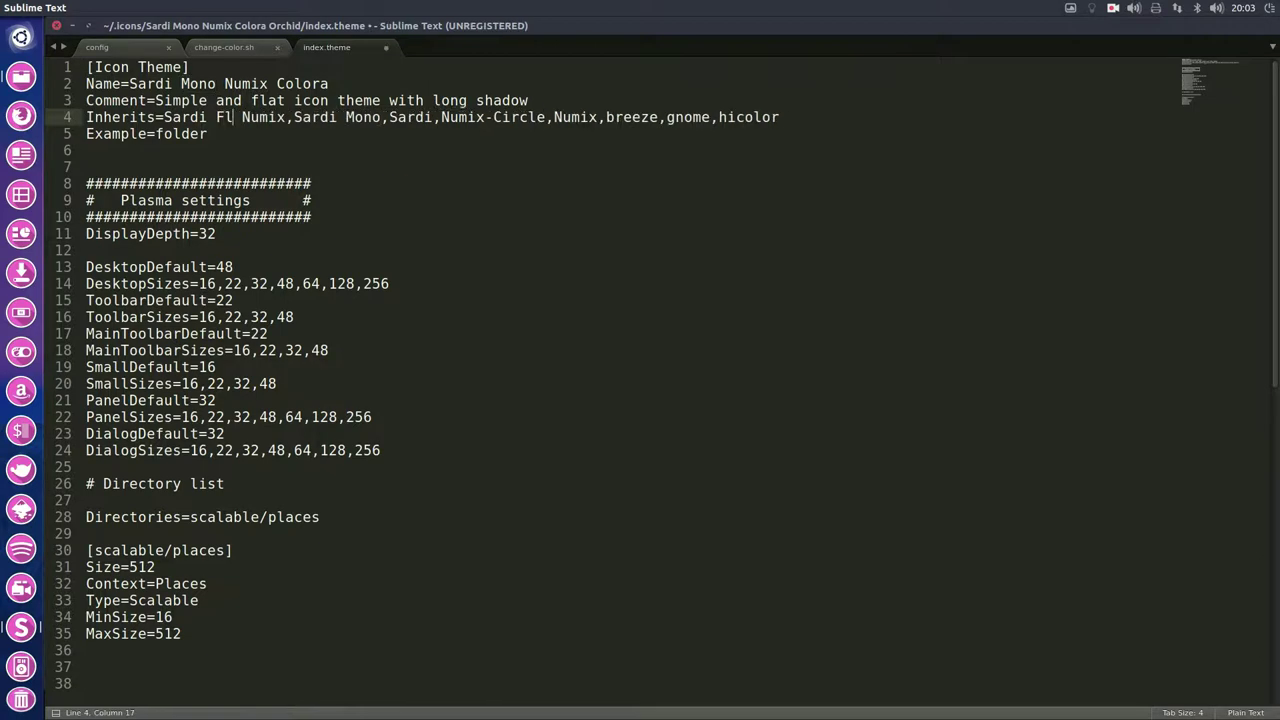
{"action": "type", "text": " Orchid,"}
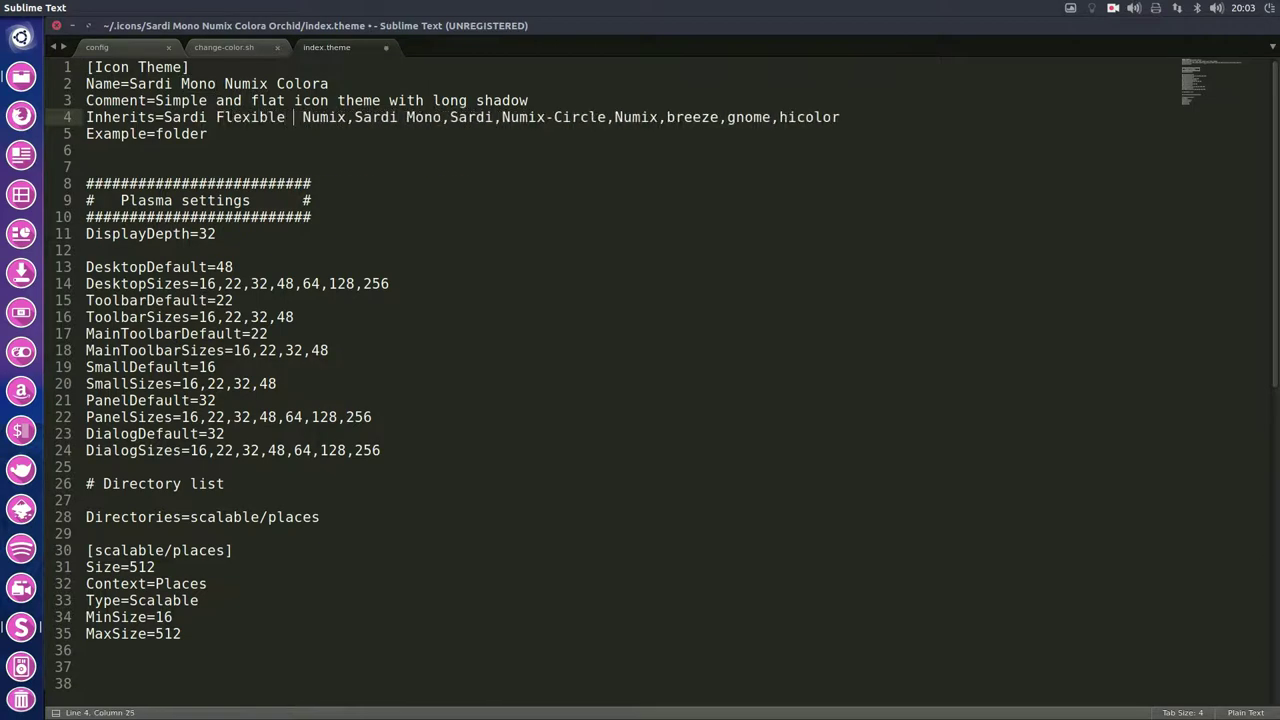
{"action": "key", "text": "Delete"}
{"action": "key", "text": "Delete"}
{"action": "key", "text": "Delete"}
{"action": "key", "text": "Delete"}
{"action": "key", "text": "Delete"}
{"action": "key", "text": "Delete"}
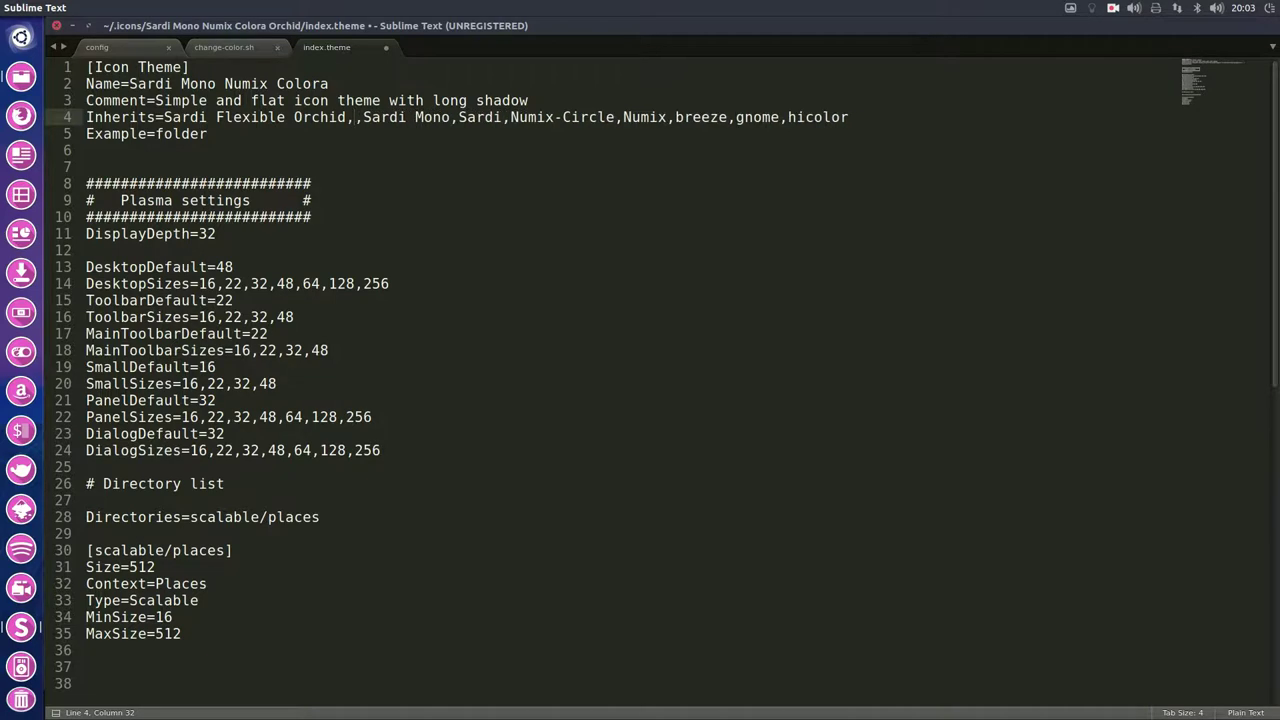
{"action": "key", "text": "Delete"}
{"action": "key", "text": "ctrl+s"}
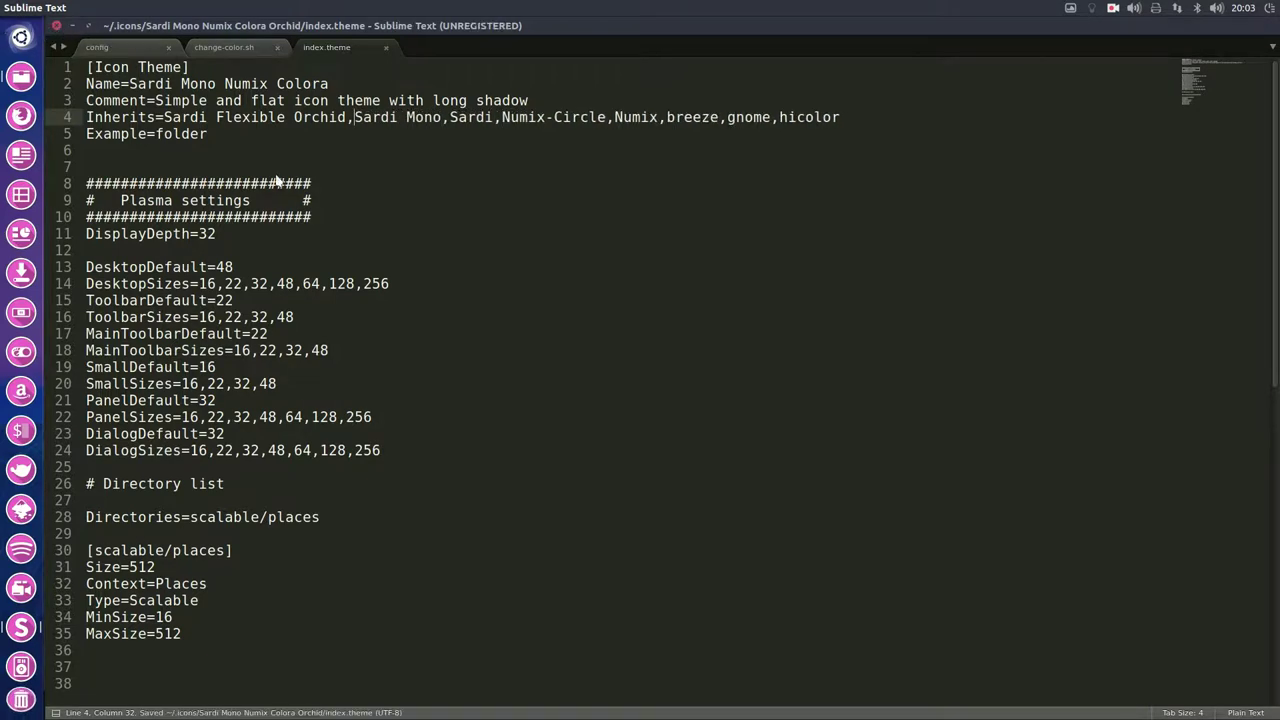
Switch to Tweak Tool, set the icon theme to Sardi Mono Numix Colora Orchid and close the tool
{"action": "key", "text": "alt+Tab"}
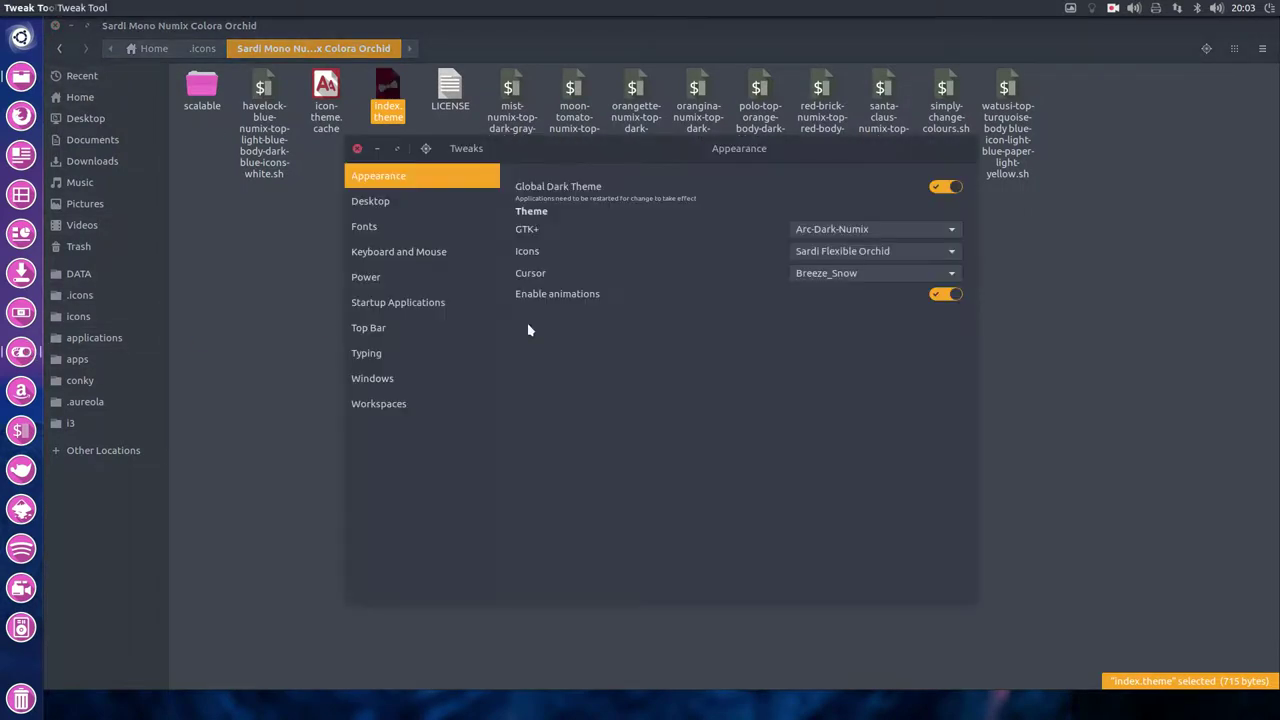
{"action": "left_click", "coordinate": [818, 255]}
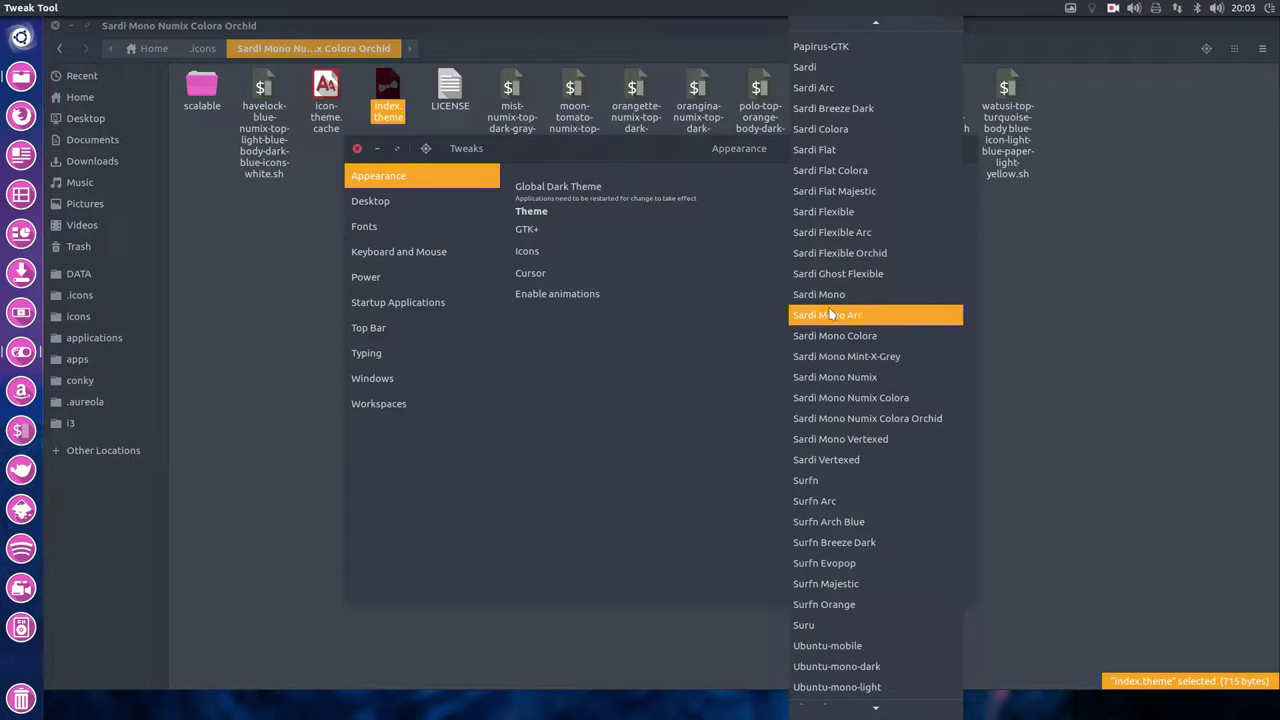
{"action": "left_click", "coordinate": [922, 422]}
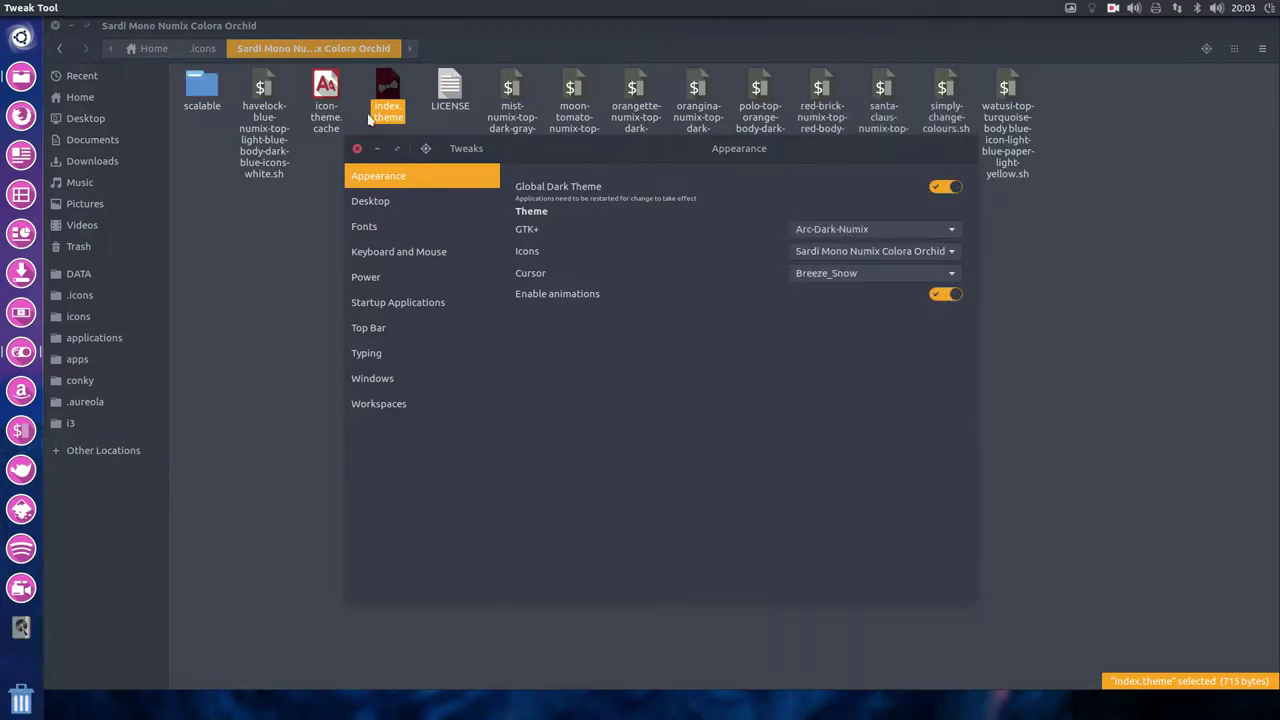
{"action": "left_click", "coordinate": [357, 148]}
{"action": "left_click", "coordinate": [290, 388]}
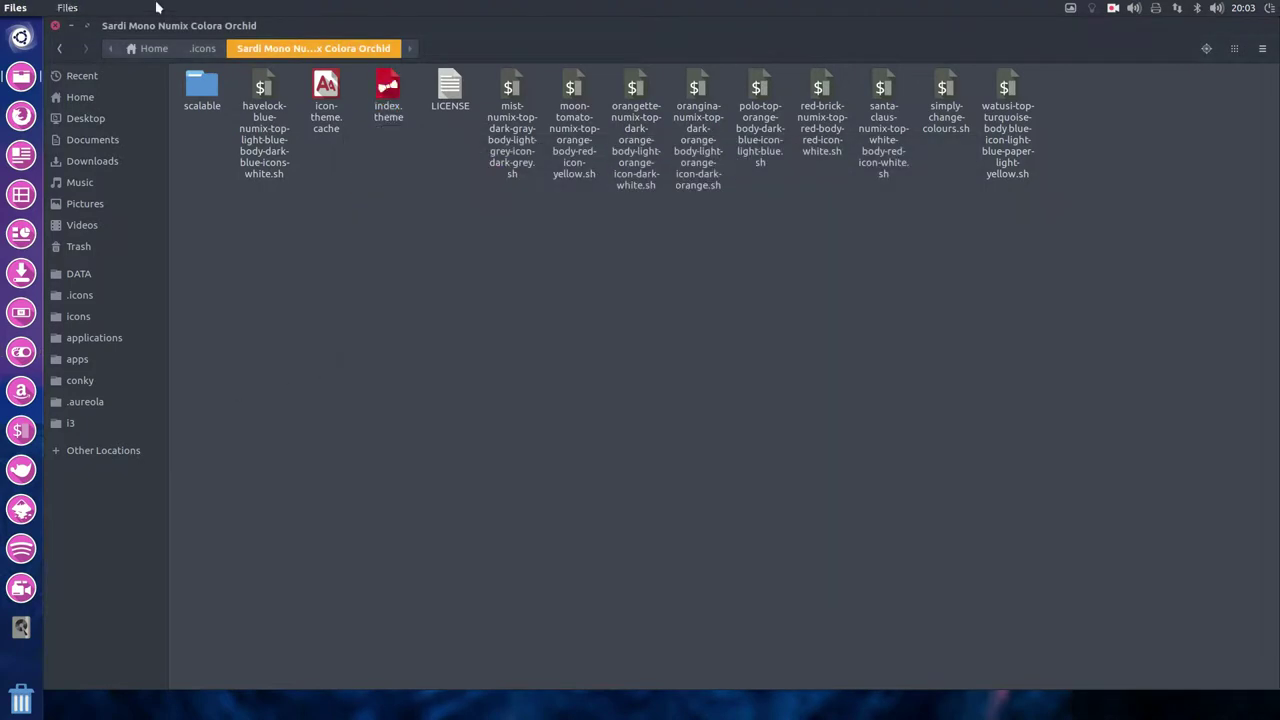
View the theme folders in .icons with the file manager window shifted, and reopen the Sardi Mono Numix Colora Orchid folder
{"action": "left_click_drag", "start_coordinate": [201, 35], "coordinate": [352, 49]}
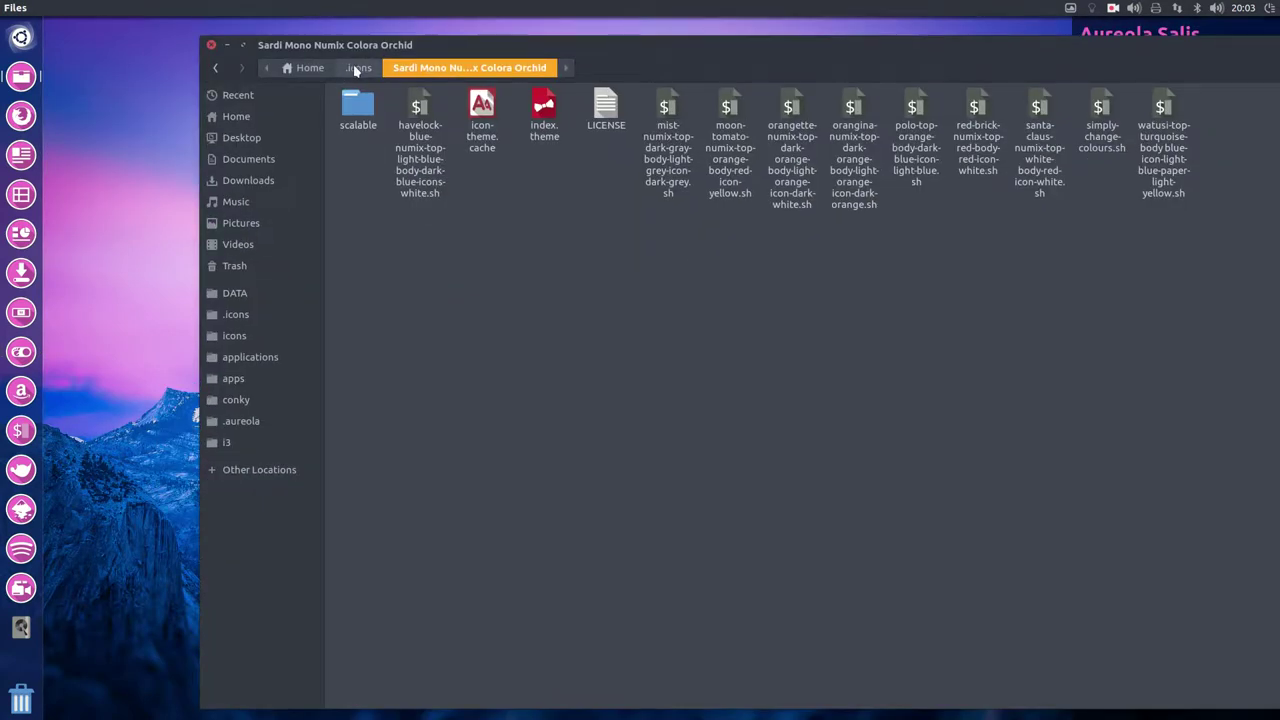
{"action": "left_click", "coordinate": [357, 67]}
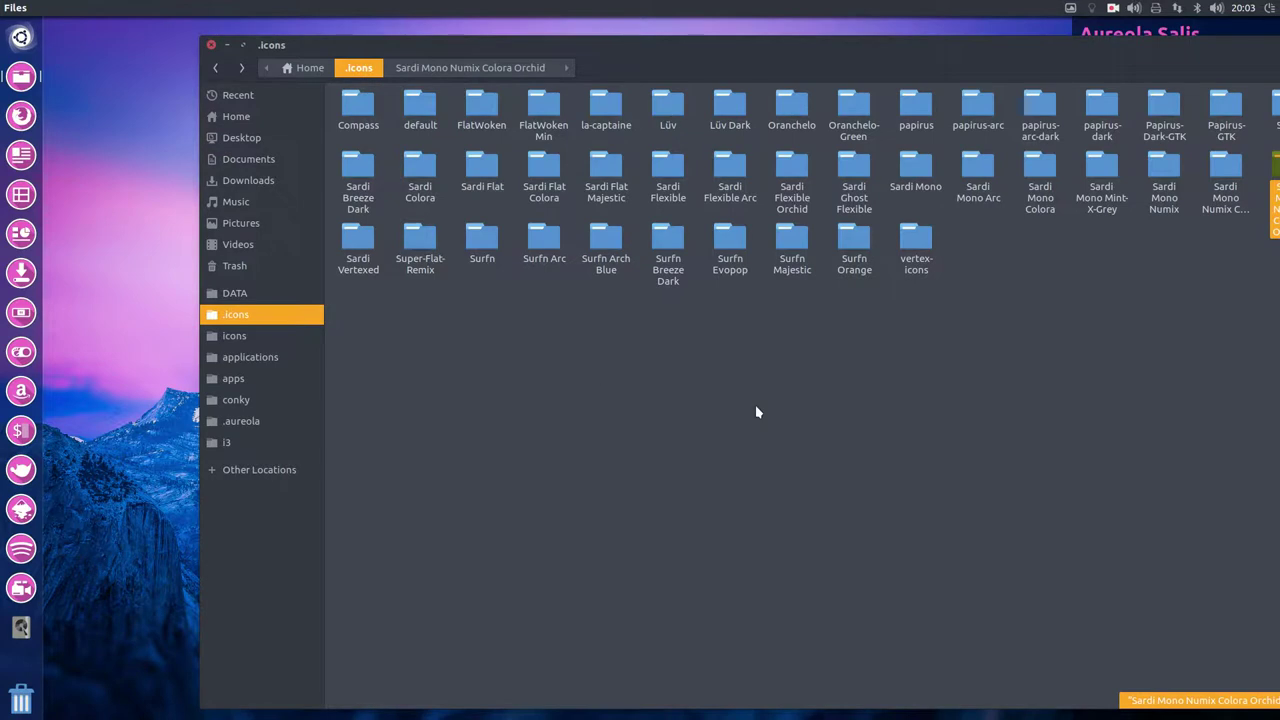
{"action": "left_click_drag", "start_coordinate": [980, 44], "coordinate": [792, 45]}
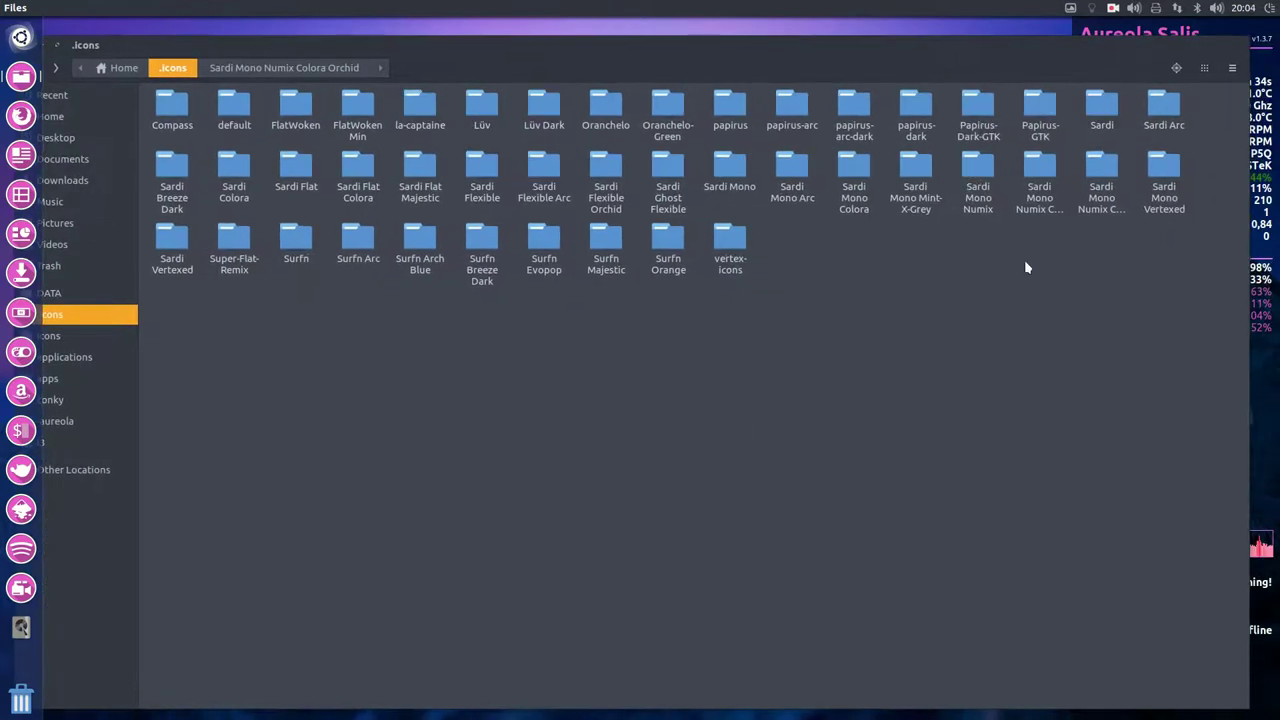
{"action": "left_click", "coordinate": [1100, 172]}
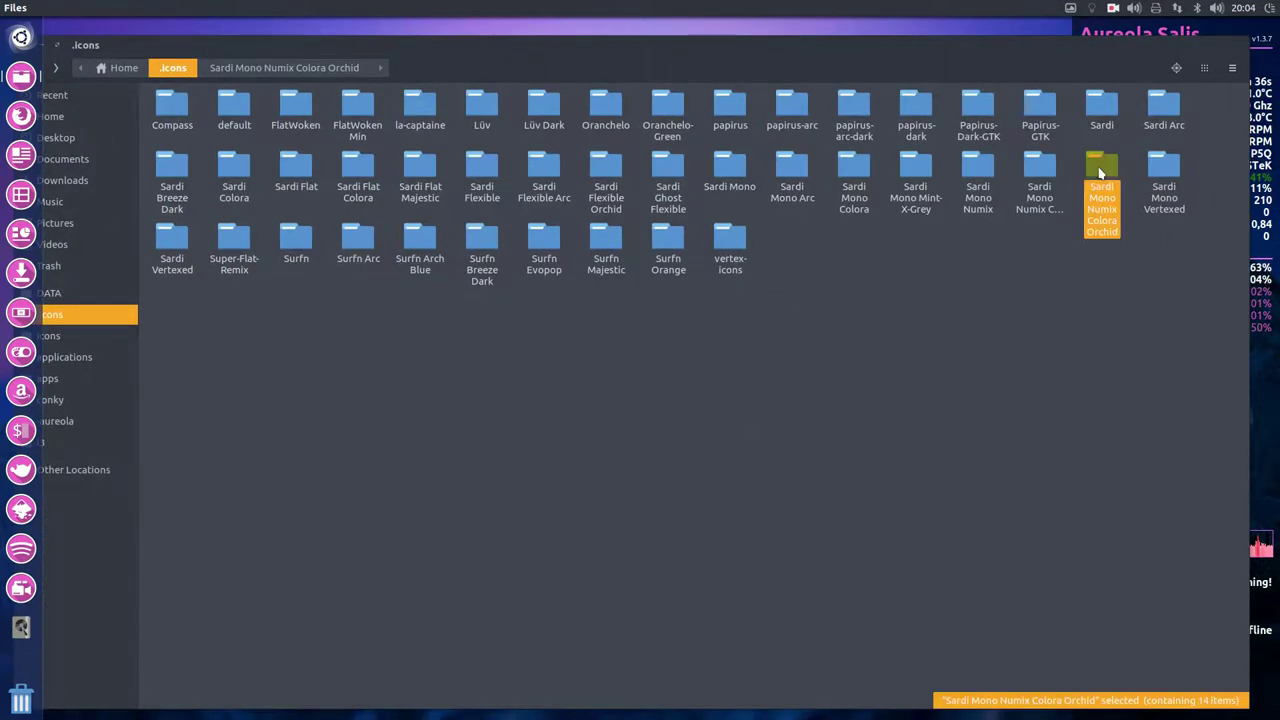
{"action": "double_click", "coordinate": [1104, 174]}
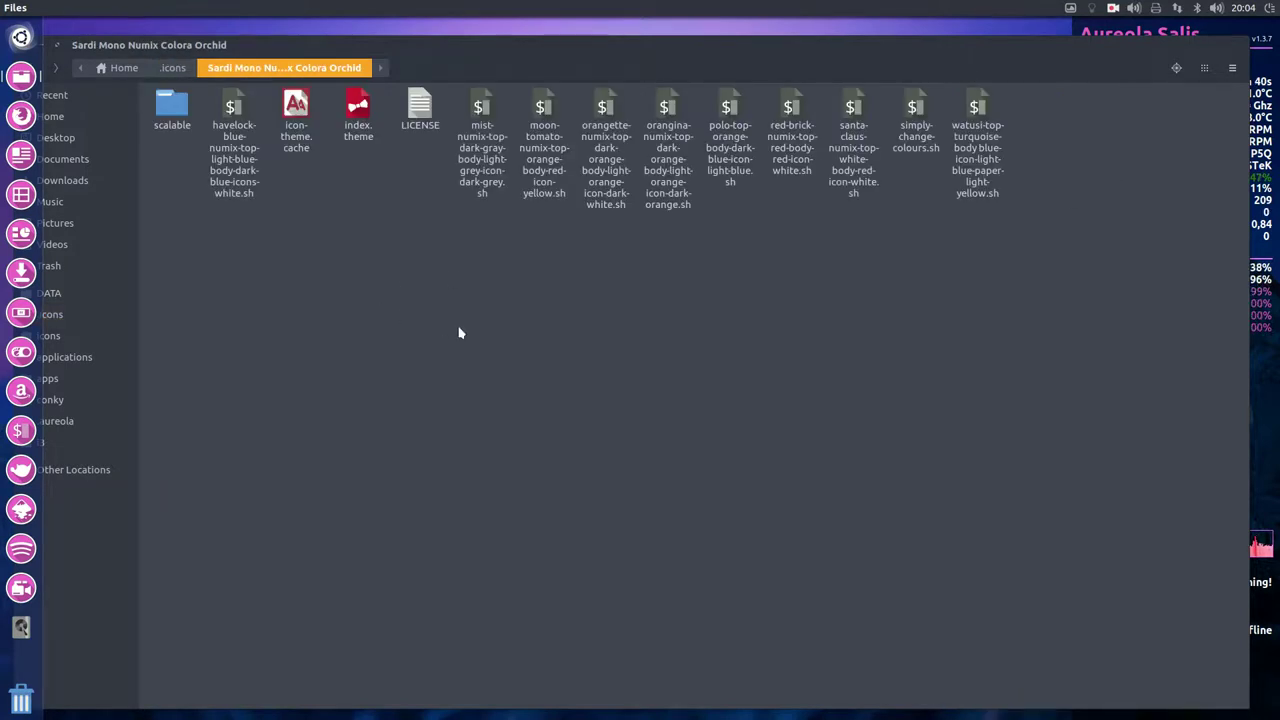
Duplicate simply-change-colours.sh in the same folder and rename the copy simply-change-colours-orchid.sh
{"action": "left_click", "coordinate": [915, 125]}
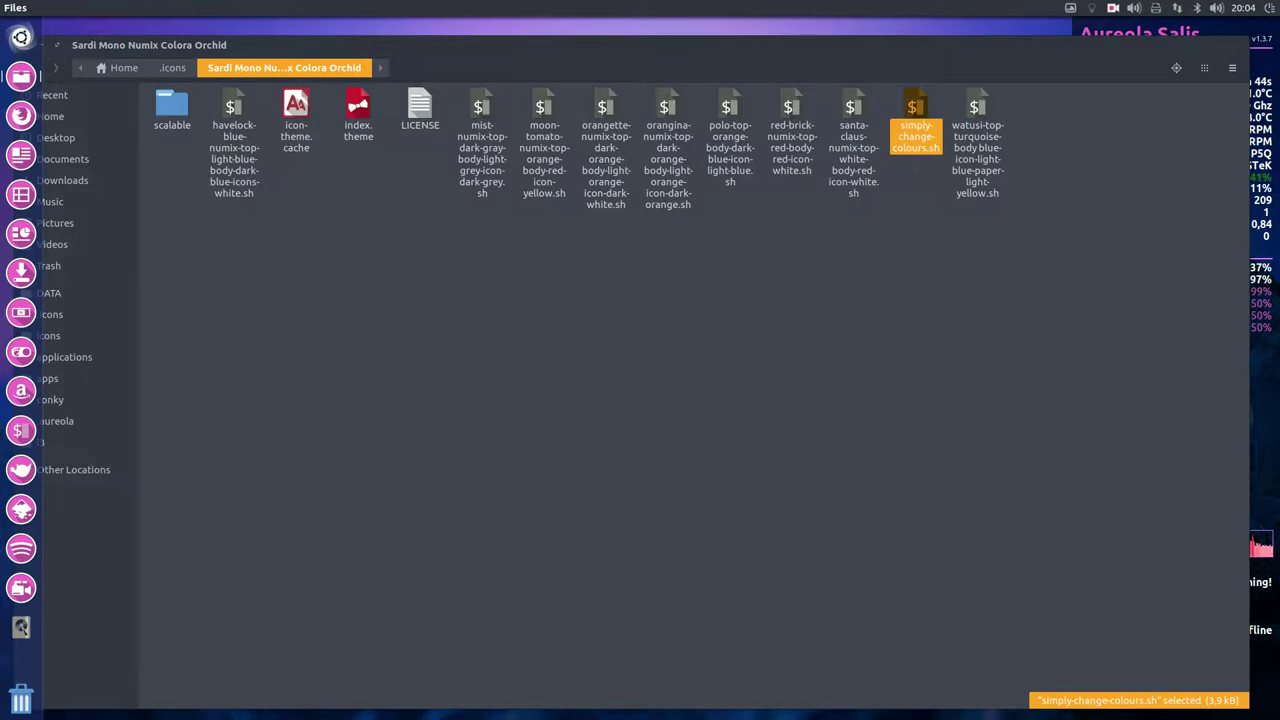
{"action": "key", "text": "ctrl+c"}
{"action": "key", "text": "ctrl+v"}
{"action": "left_click", "coordinate": [945, 213]}
{"action": "left_click", "coordinate": [980, 110]}
{"action": "key", "text": "F2"}
{"action": "key", "text": "Right"}
{"action": "key", "text": "BackSpace"}
{"action": "key", "text": "BackSpace"}
{"action": "key", "text": "BackSpace"}
{"action": "key", "text": "BackSpace"}
{"action": "key", "text": "BackSpace"}
{"action": "key", "text": "BackSpace"}
{"action": "key", "text": "BackSpace"}
{"action": "type", "text": "-"}
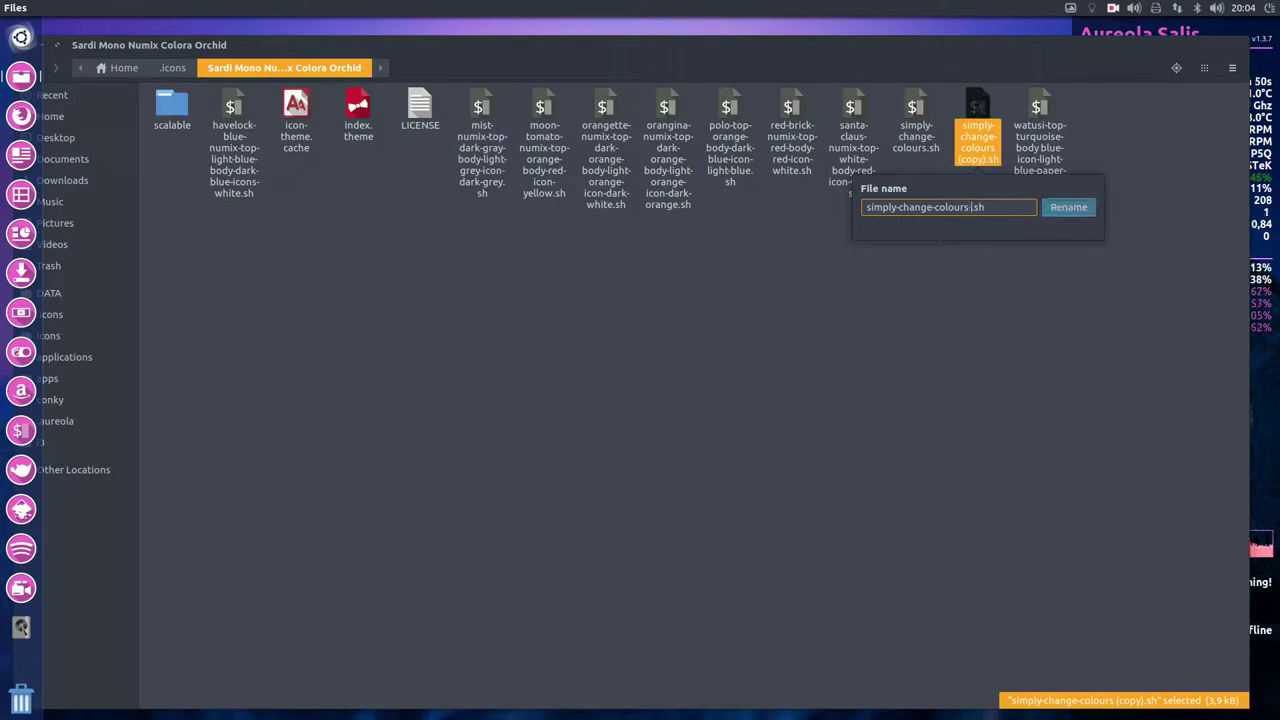
{"action": "type", "text": "orchid"}
{"action": "key", "text": "Return"}
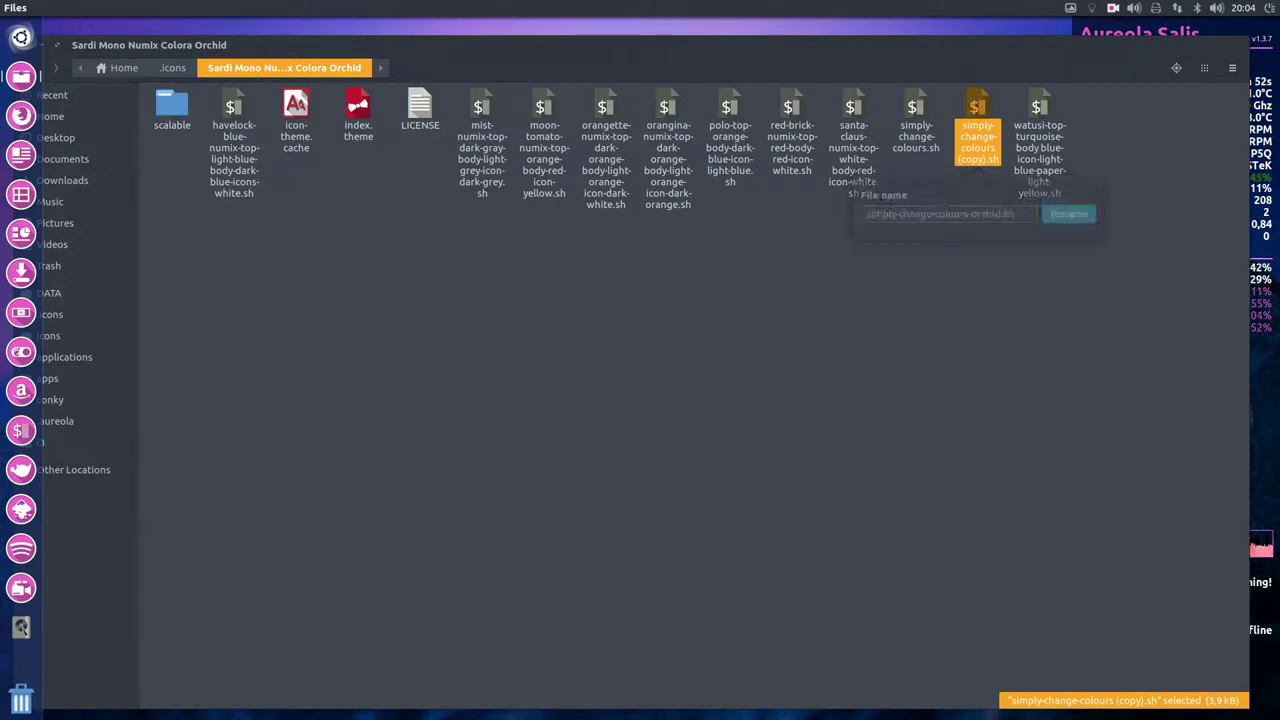
Open simply-change-colours-orchid.sh in Sublime Text and arrange the editor and file manager side by side
{"action": "key", "text": "Return"}
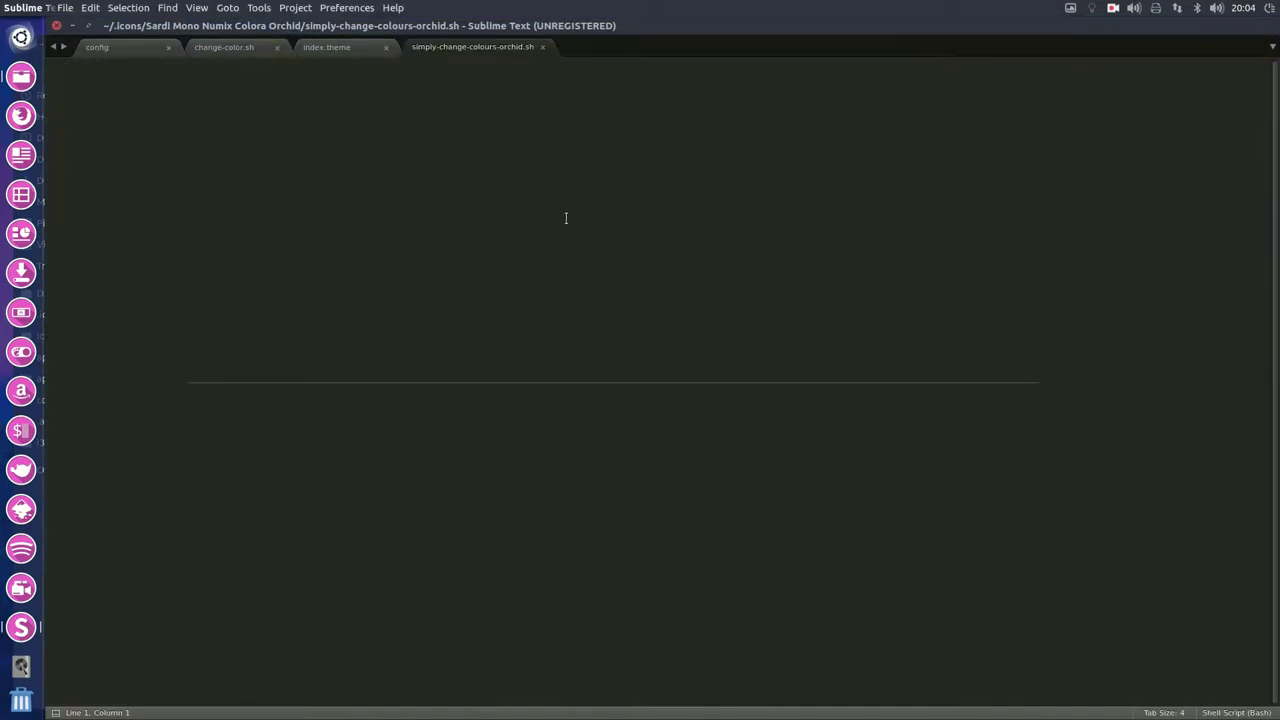
{"action": "scroll", "coordinate": [516, 323], "scroll_direction": "down", "scroll_amount": 10}
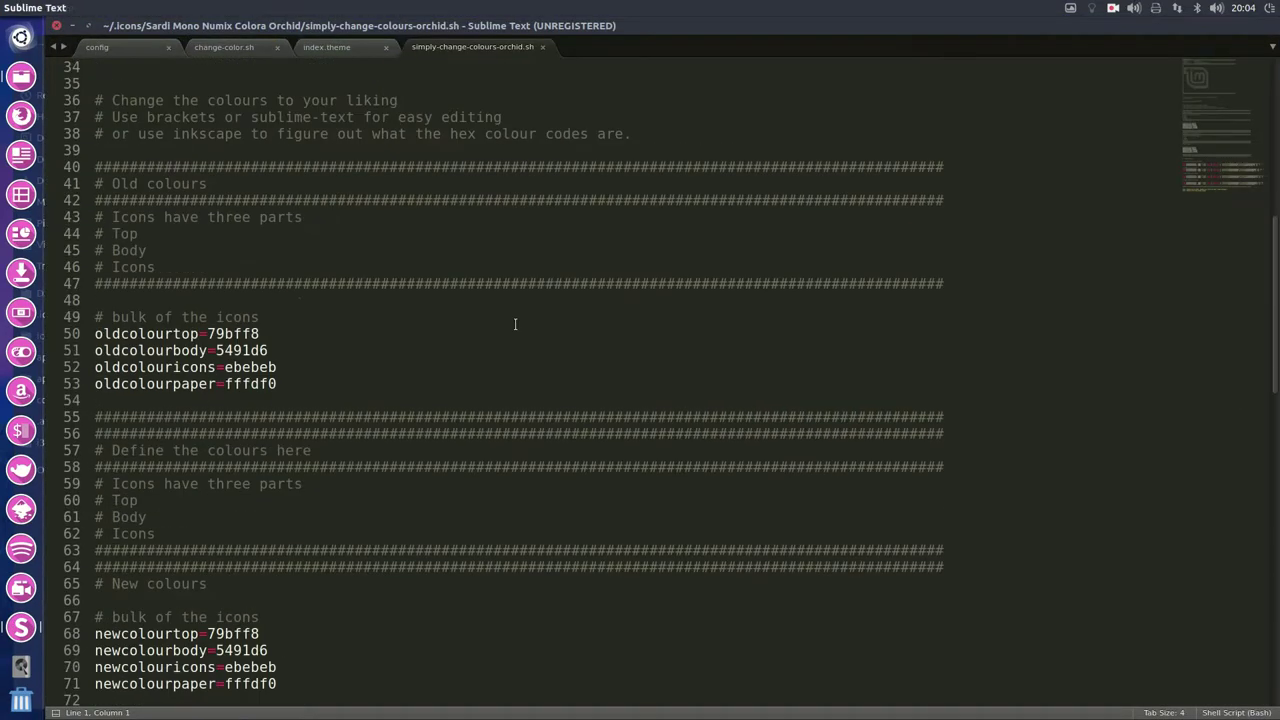
{"action": "left_click_drag", "start_coordinate": [596, 33], "coordinate": [704, 245]}
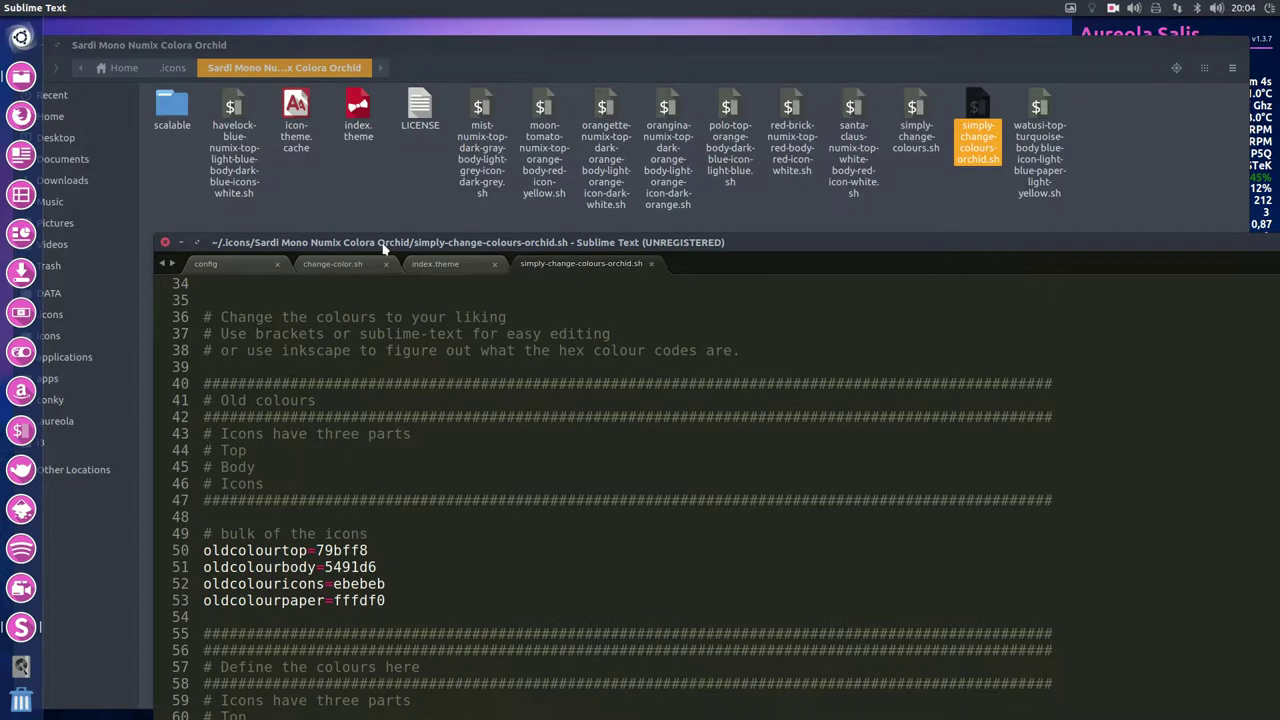
{"action": "left_click_drag", "start_coordinate": [383, 248], "coordinate": [1279, 258]}
{"action": "left_click", "coordinate": [406, 357]}
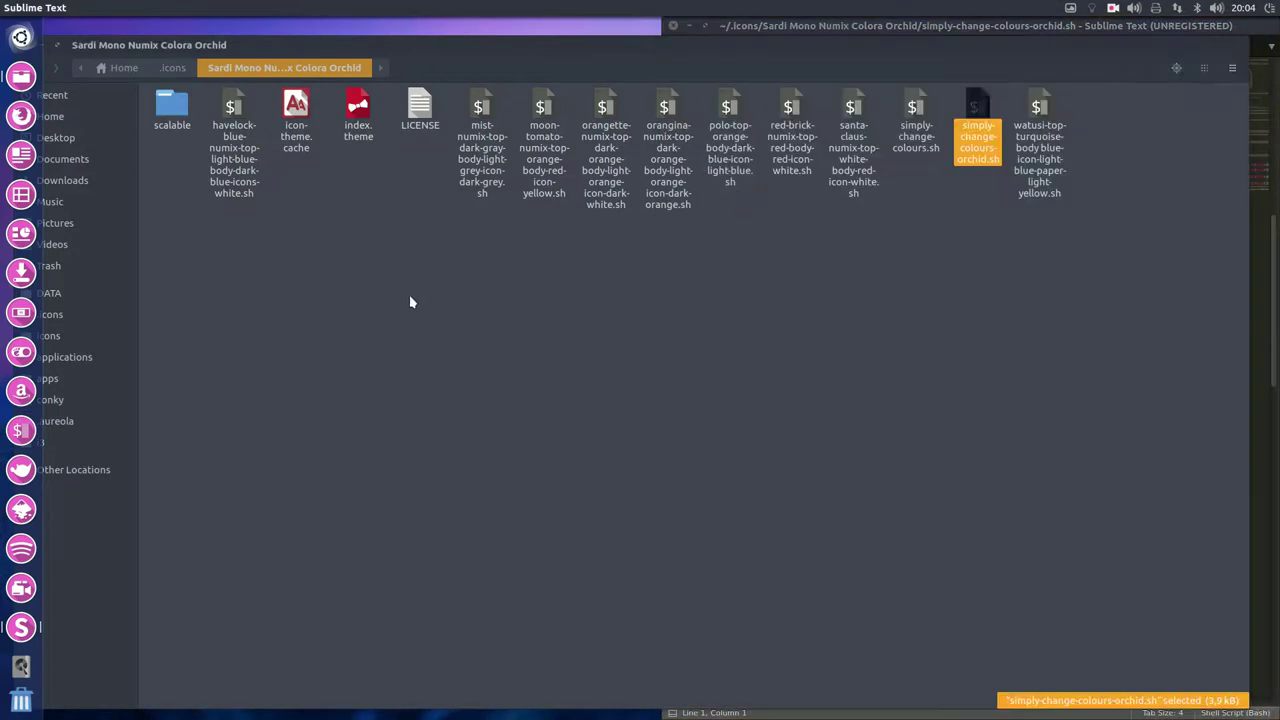
{"action": "left_click_drag", "start_coordinate": [444, 56], "coordinate": [2, 56]}
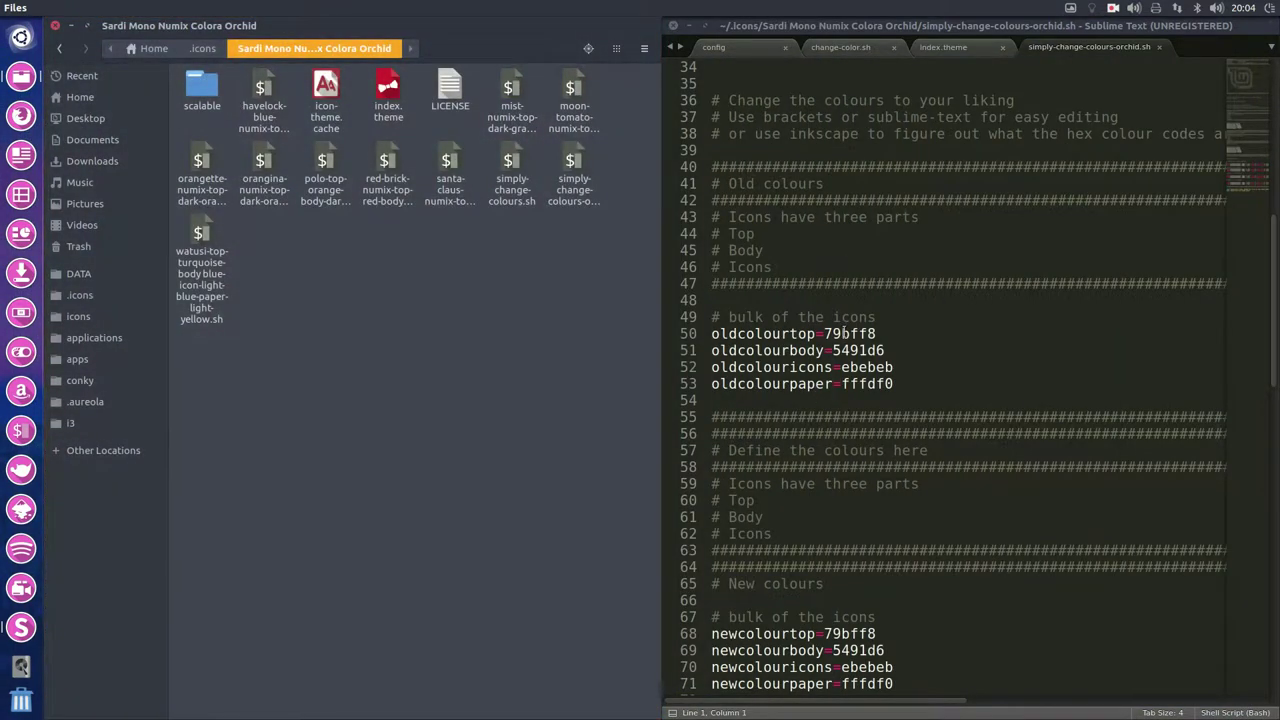
Try to replace the newcolourbody value with the clipboard contents, and undo the paste
{"action": "left_click", "coordinate": [845, 336]}
{"action": "scroll", "coordinate": [800, 400], "scroll_direction": "down", "scroll_amount": 5}
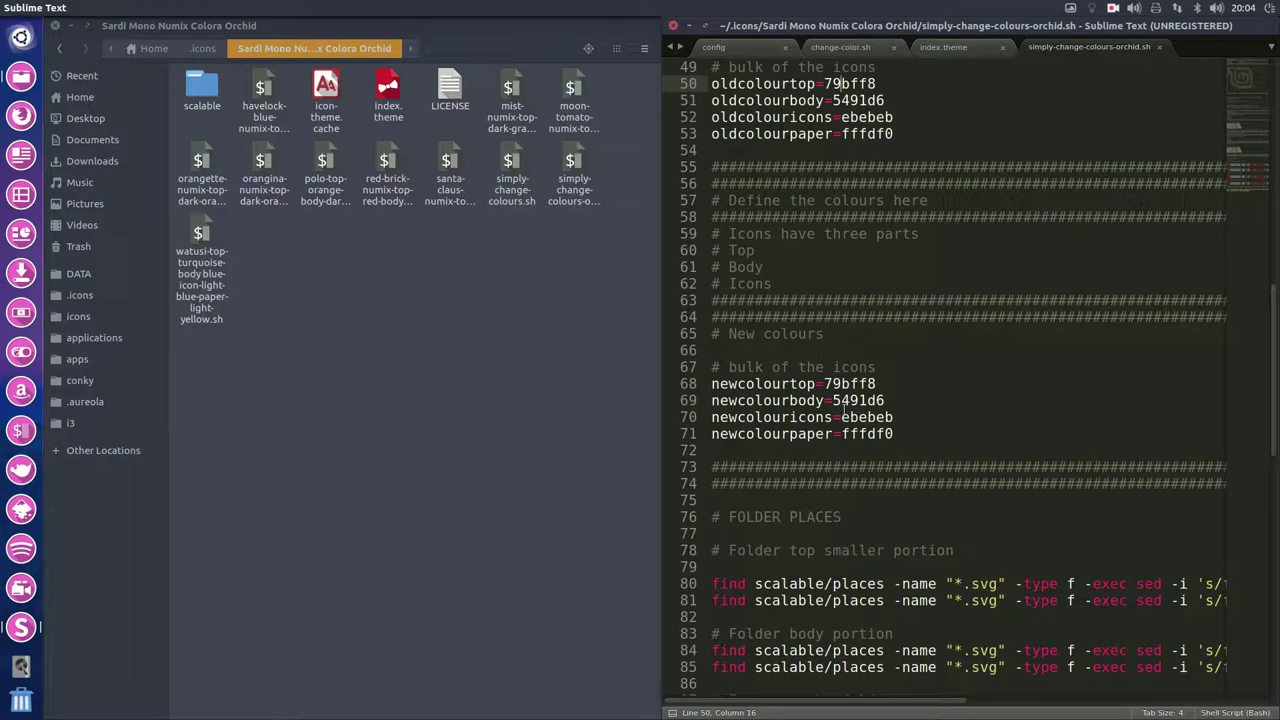
{"action": "left_click_drag", "start_coordinate": [833, 400], "coordinate": [888, 400]}
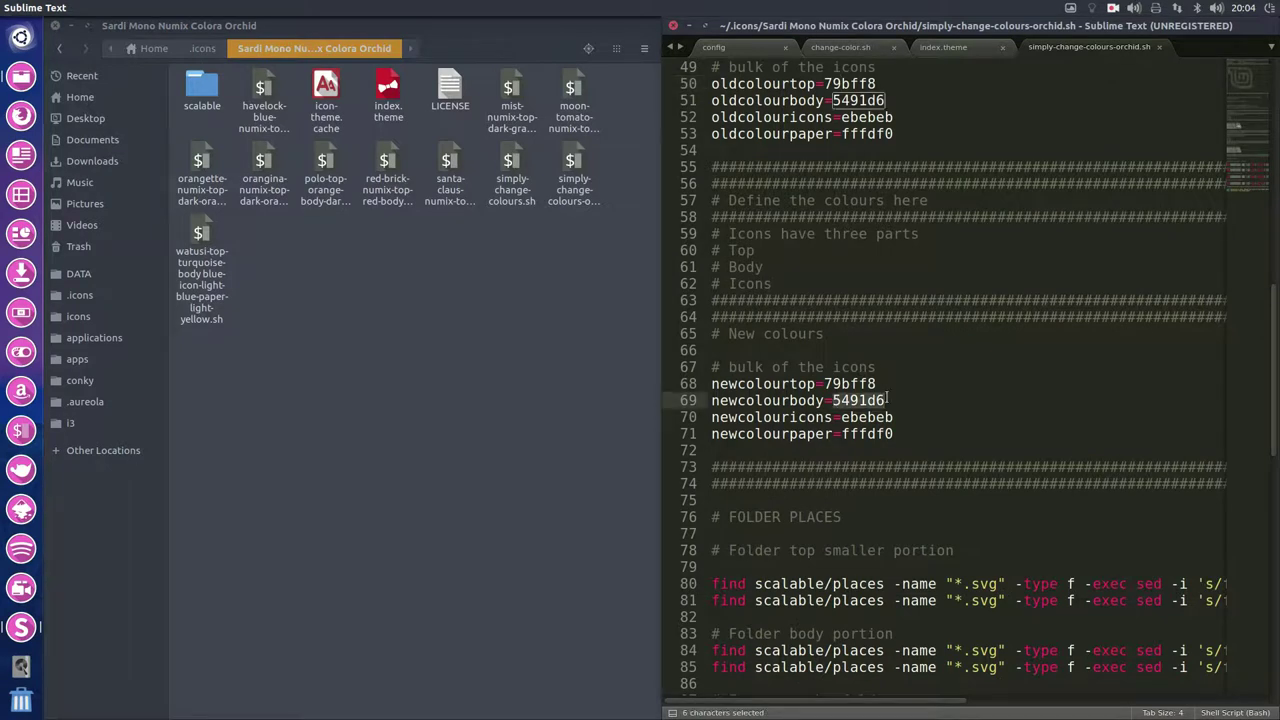
{"action": "key", "text": "ctrl+v"}
{"action": "key", "text": "ctrl+z"}
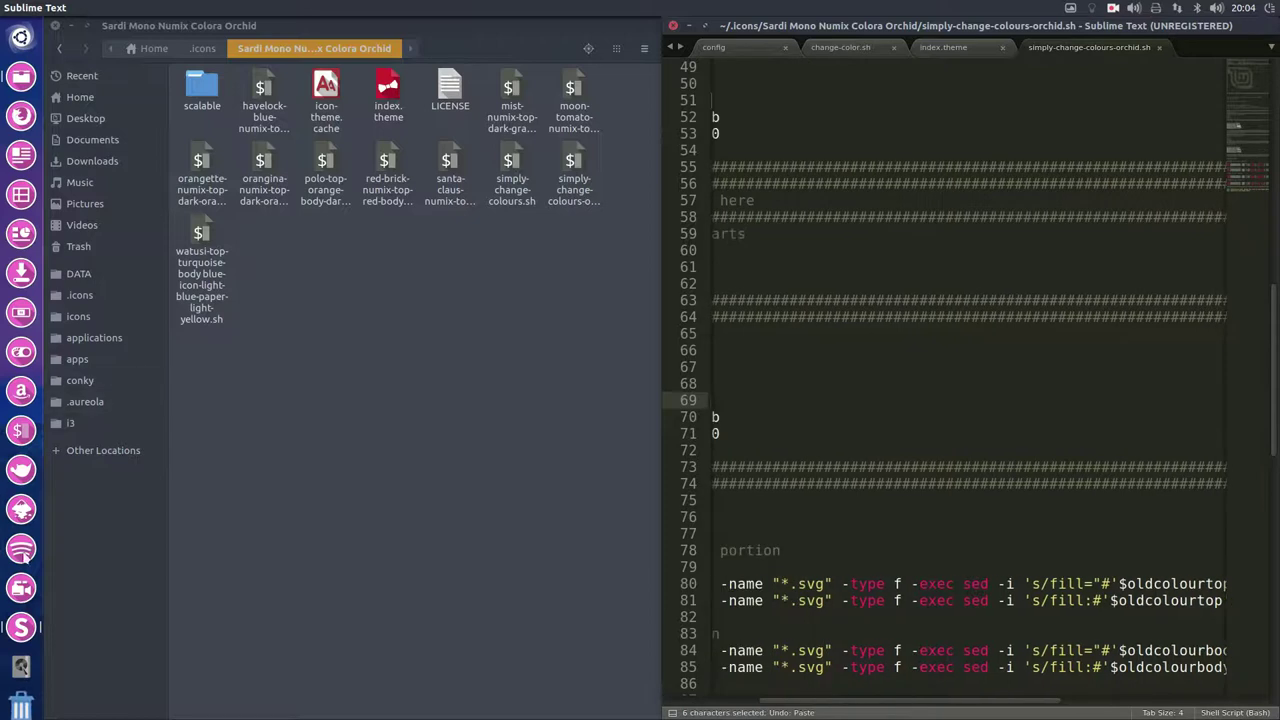
Launch Gpick and copy the hex code of the Orchid colour #F06ACB from its palette
{"action": "left_click", "coordinate": [20, 38]}
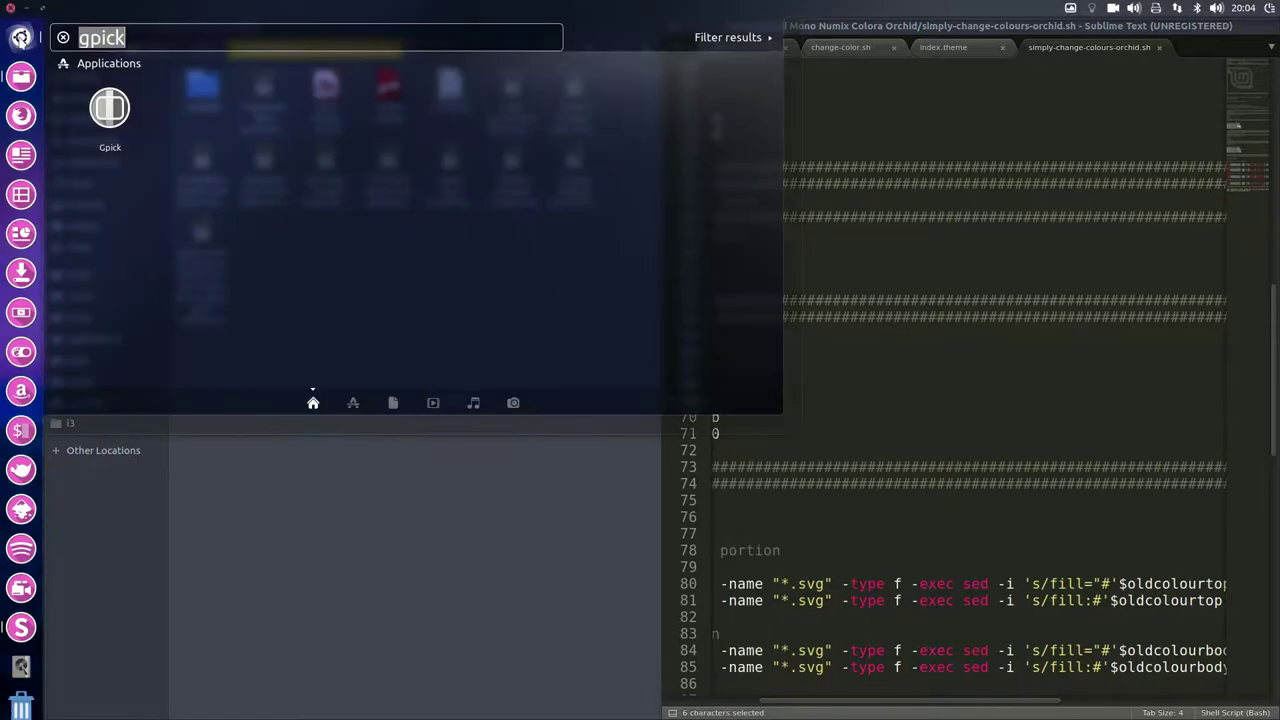
{"action": "key", "text": "Return"}
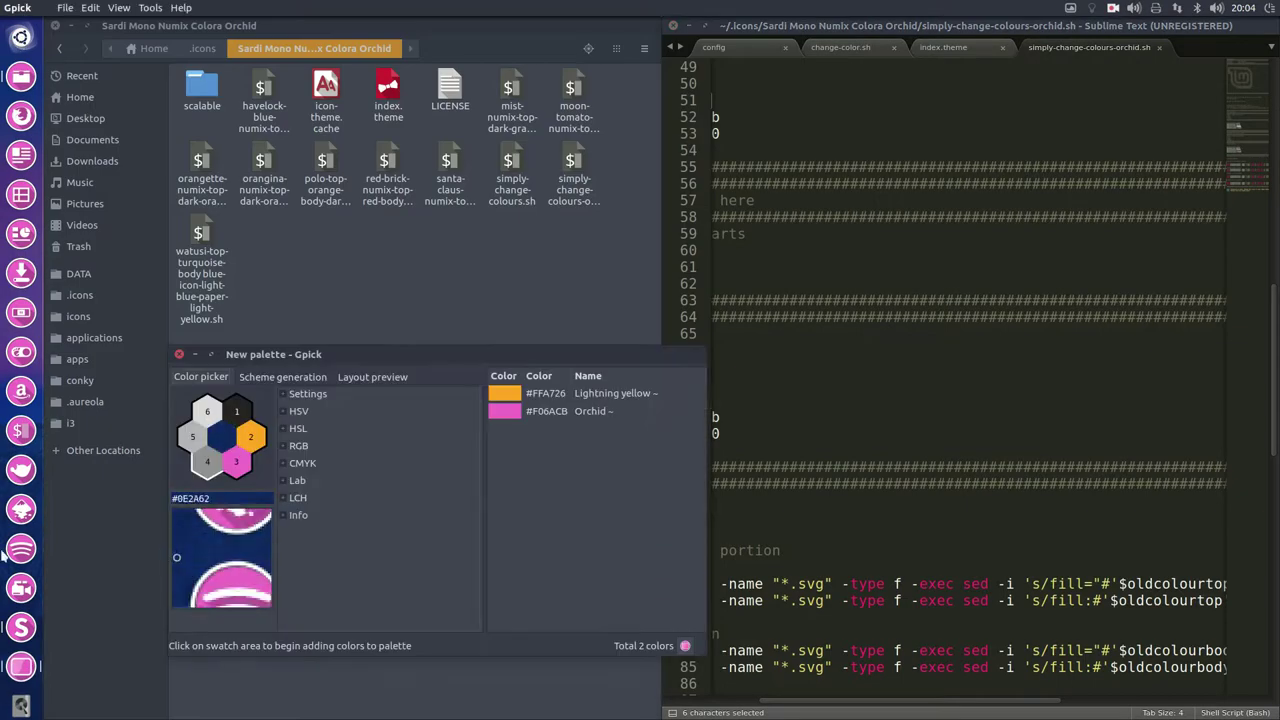
{"action": "right_click", "coordinate": [20, 667]}
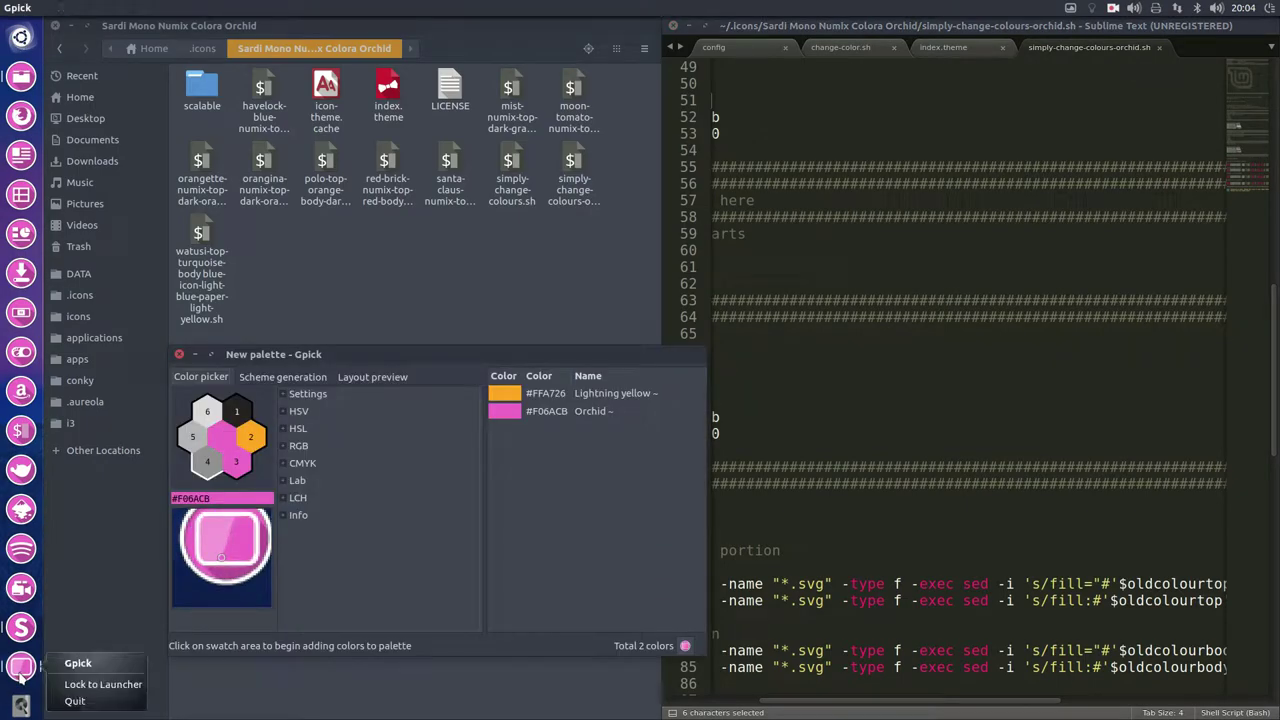
{"action": "left_click", "coordinate": [573, 412]}
{"action": "right_click", "coordinate": [573, 418]}
{"action": "mouse_move", "coordinate": [580, 420]}
{"action": "left_click", "coordinate": [758, 424]}
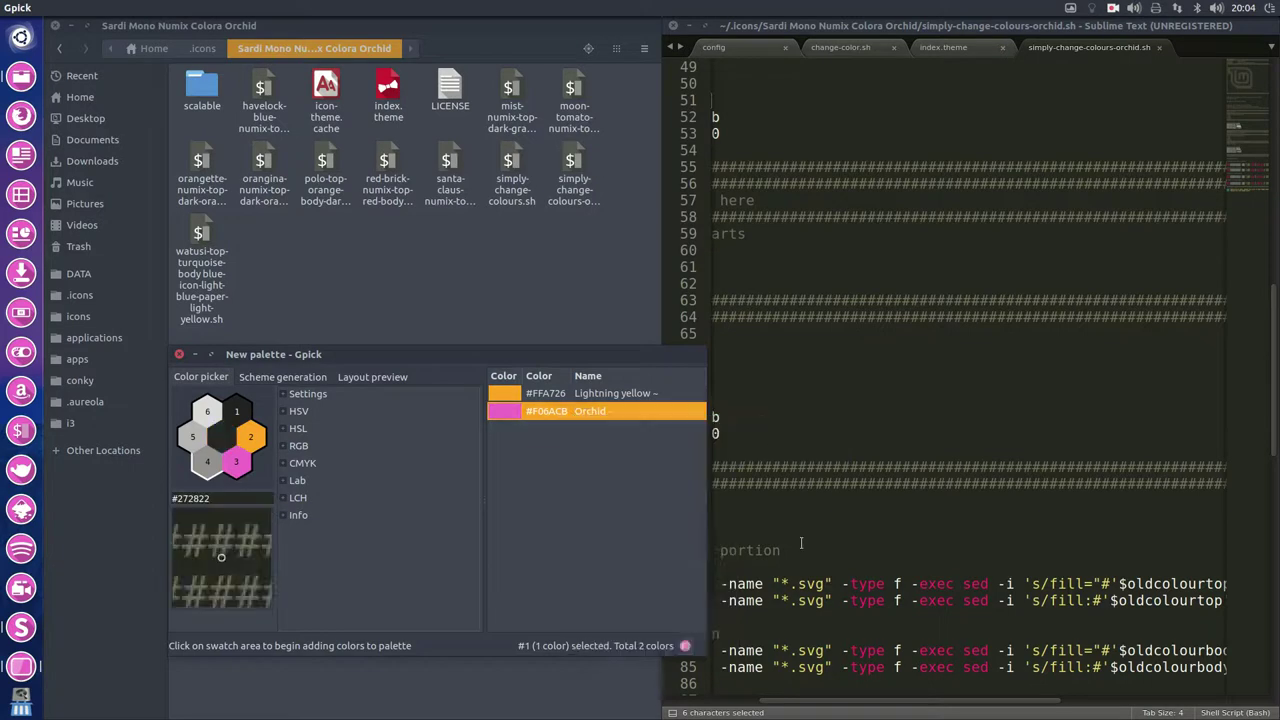
In simply-change-colours-orchid.sh, set newcolourbody to F06ACB without the hash sign and save the script
{"action": "left_click", "coordinate": [824, 600]}
{"action": "scroll", "coordinate": [756, 706], "scroll_direction": "left", "scroll_amount": 3}
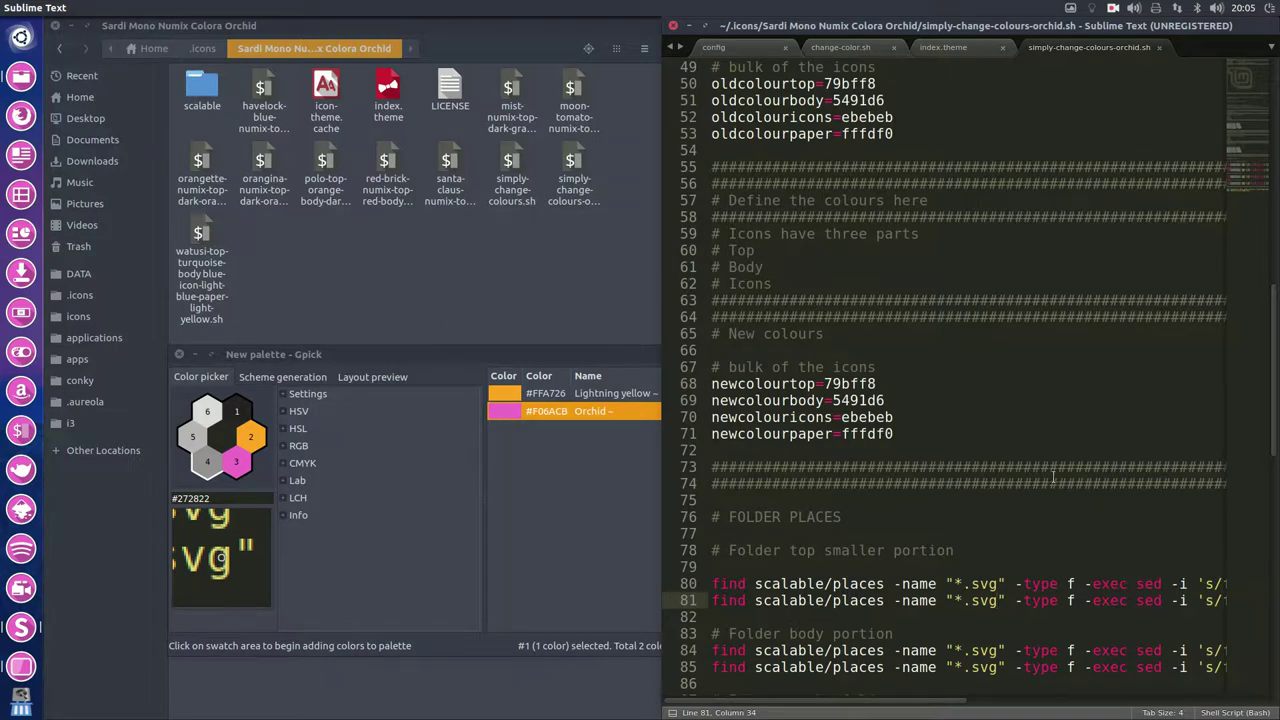
{"action": "double_click", "coordinate": [860, 400]}
{"action": "key", "text": "ctrl+v"}
{"action": "key", "text": "BackSpace"}
{"action": "key", "text": "ctrl+s"}
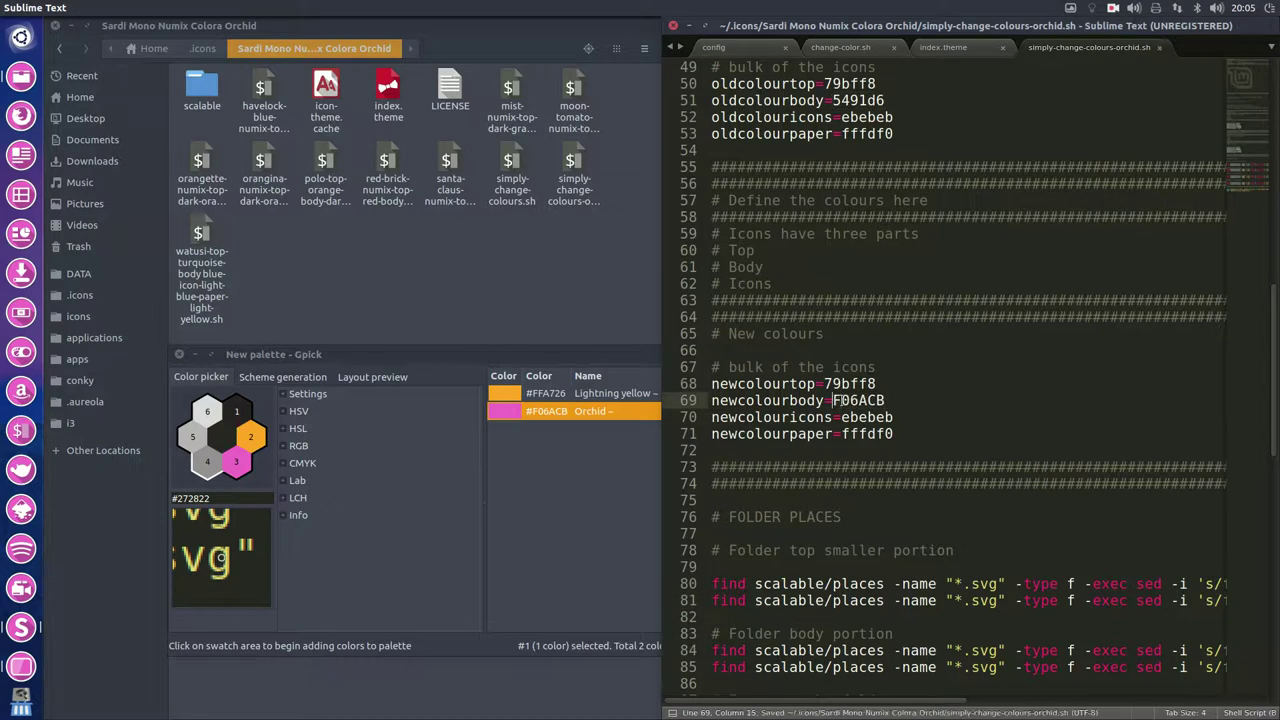
Switch to Gpick's scheme generation and load the palette's Orchid colour #F06ACB into the second scheme swatch
{"action": "left_click", "coordinate": [240, 478]}
{"action": "left_click", "coordinate": [282, 377]}
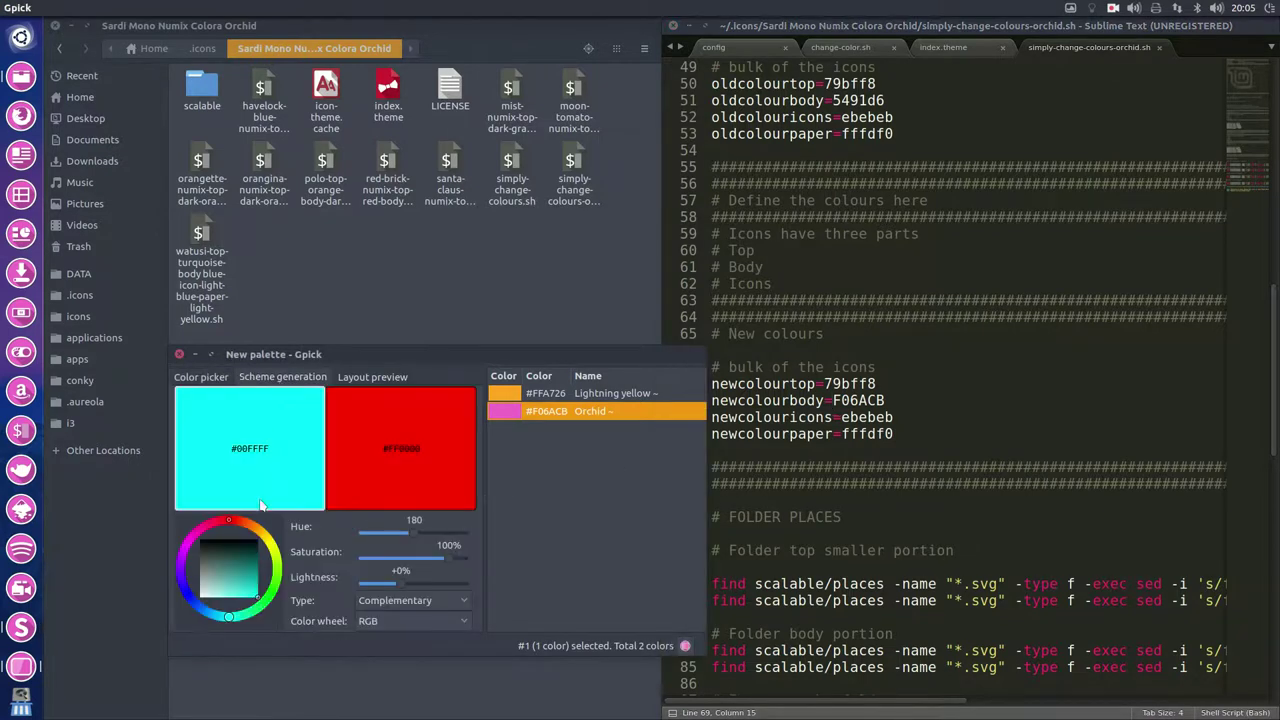
{"action": "left_click_drag", "start_coordinate": [513, 416], "coordinate": [461, 442]}
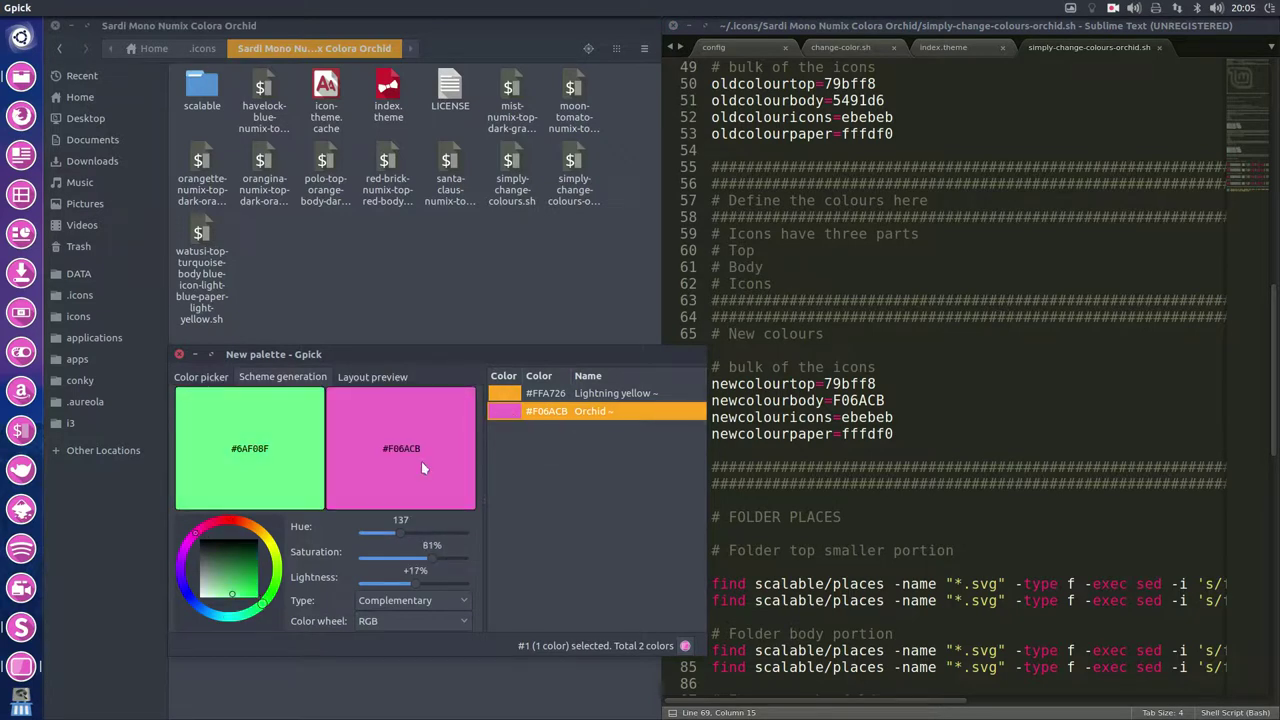
Raise the scheme's lightness to +29% to generate the lighter orchid #F59EDD in the second swatch
{"action": "left_click_drag", "start_coordinate": [405, 537], "coordinate": [402, 539]}
{"action": "left_click_drag", "start_coordinate": [496, 416], "coordinate": [440, 434]}
{"action": "mouse_move", "coordinate": [418, 586]}
{"action": "left_mouse_down"}
{"action": "mouse_move", "coordinate": [402, 586]}
{"action": "mouse_move", "coordinate": [427, 584]}
{"action": "left_mouse_up"}
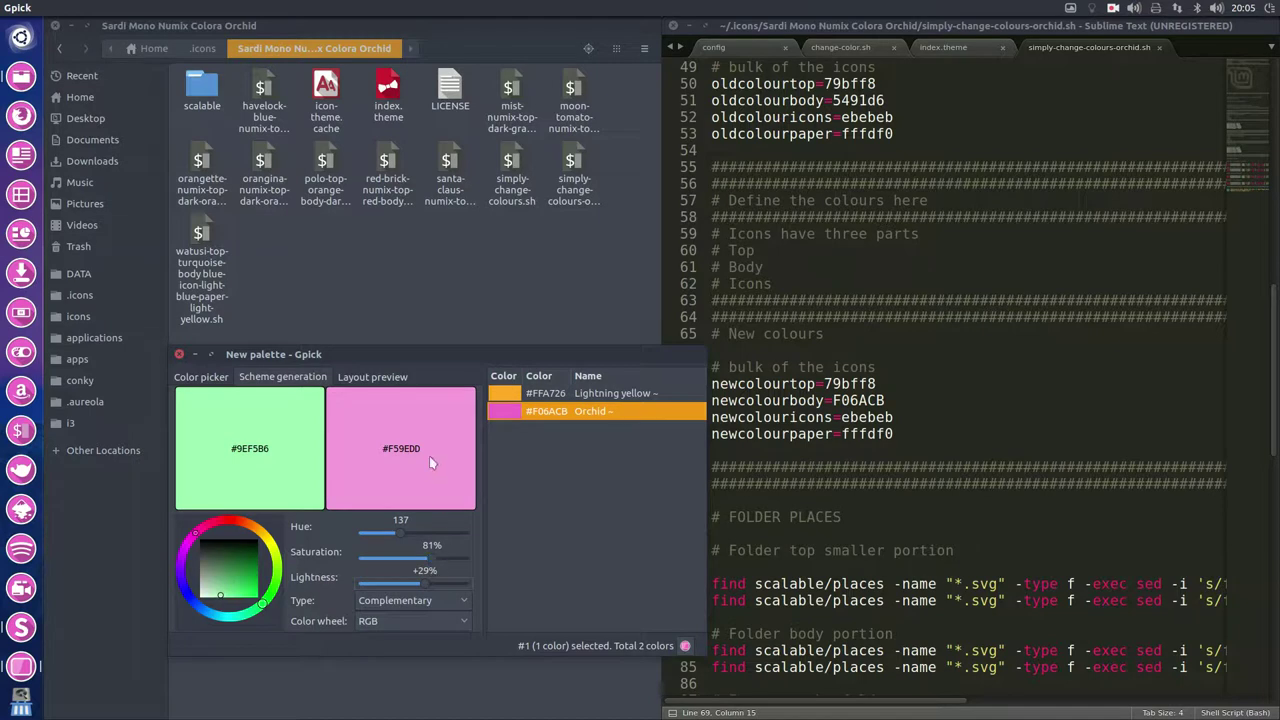
Copy the palette's Orchid code #F06ACB and paste it over the newcolourtop value in the script
{"action": "right_click", "coordinate": [530, 418]}
{"action": "mouse_move", "coordinate": [588, 420]}
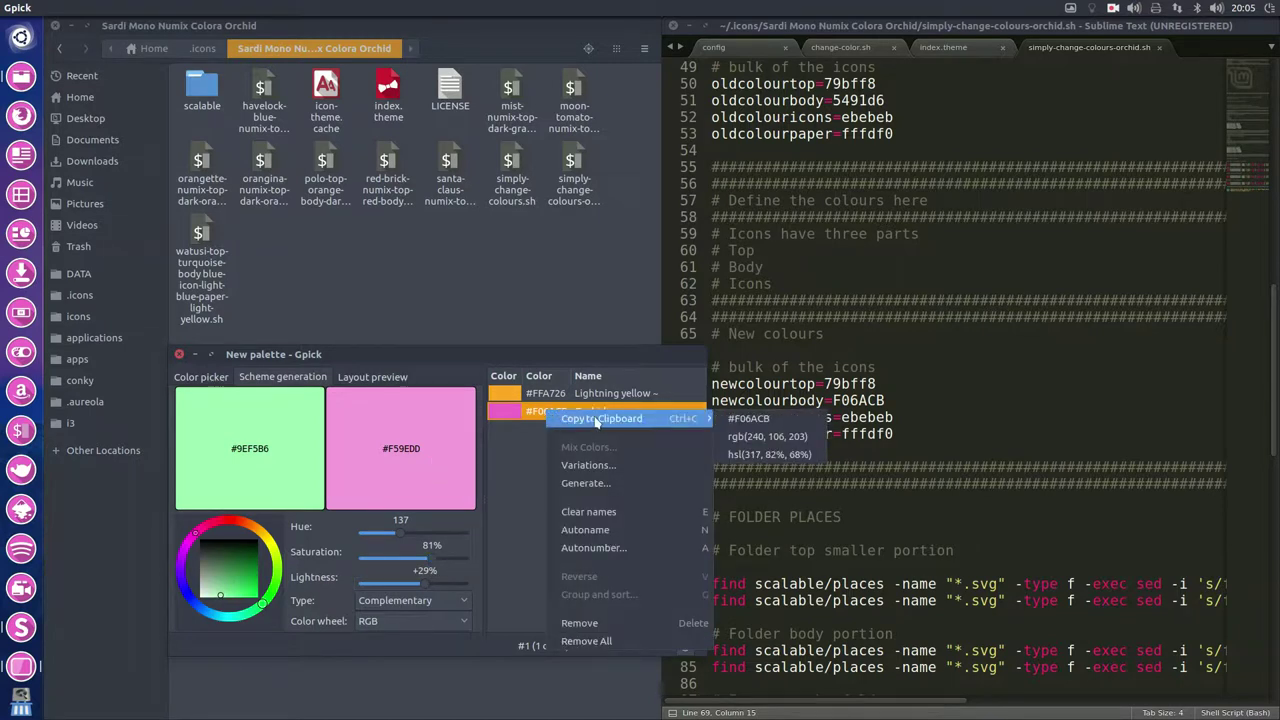
{"action": "left_click", "coordinate": [750, 420]}
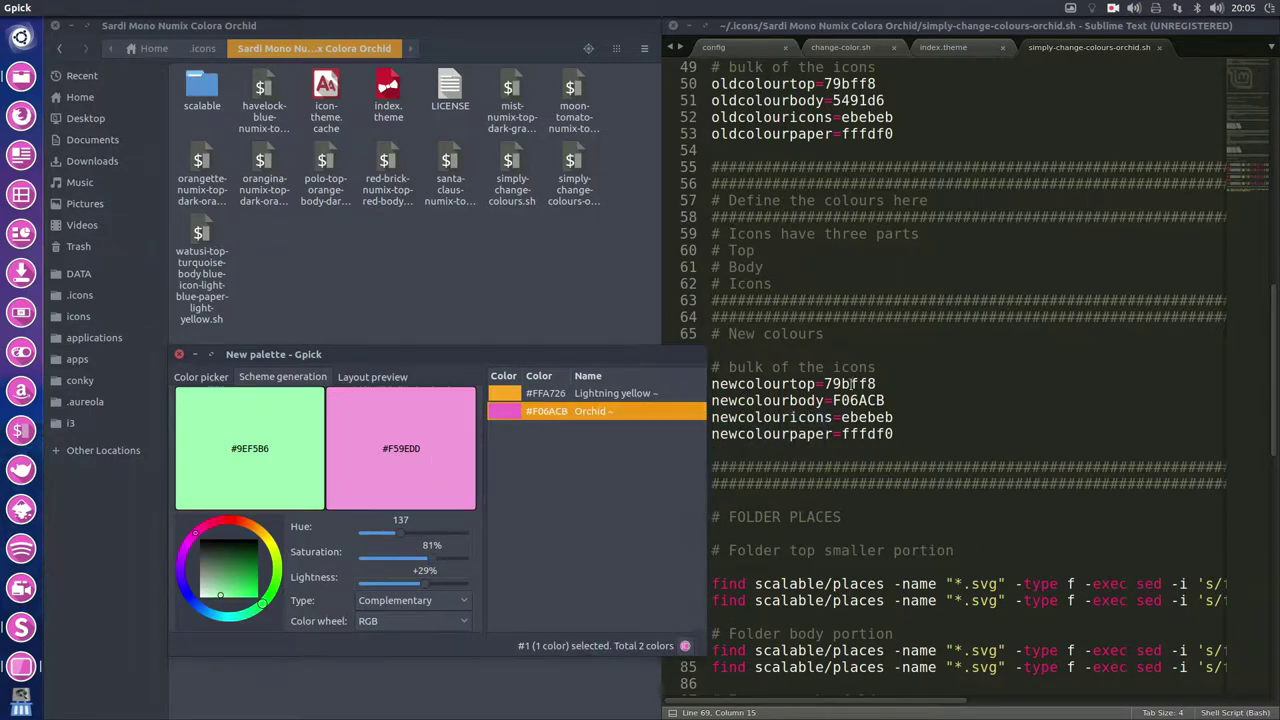
{"action": "double_click", "coordinate": [851, 383]}
{"action": "type", "text": "#F06ACB"}
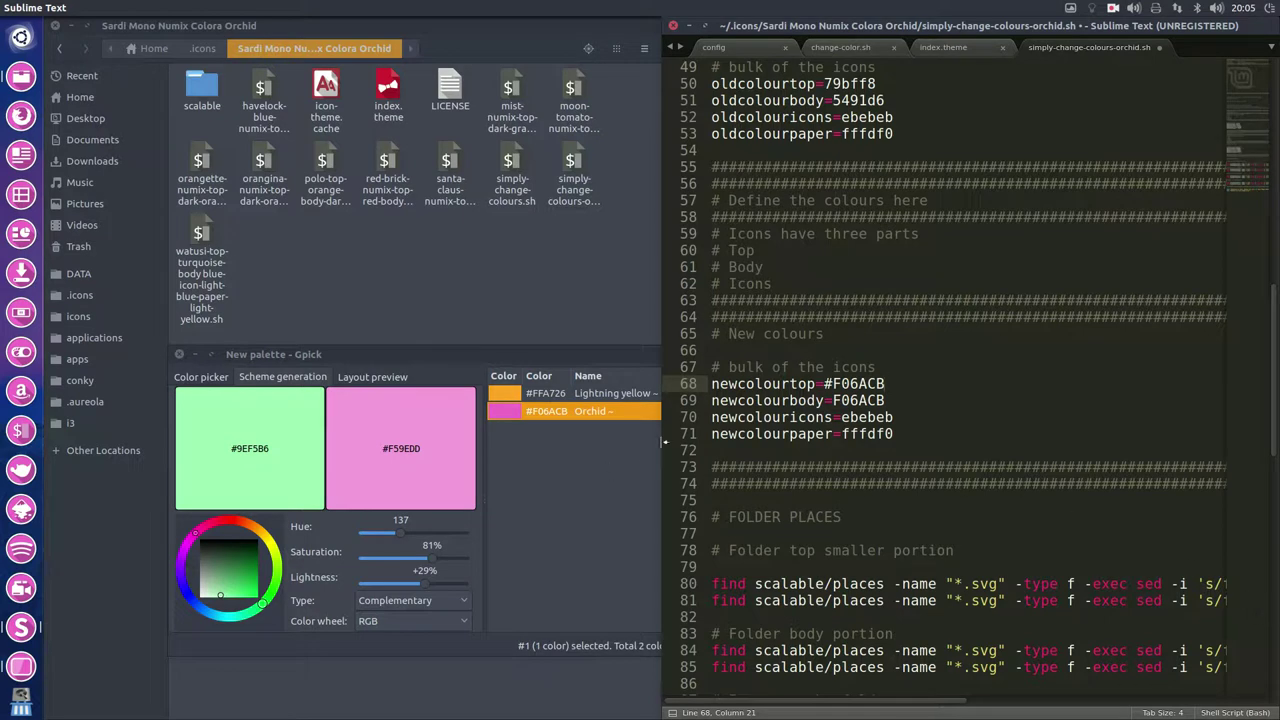
Add the second scheme swatch #F59EDD to Gpick's palette and copy its hex code
{"action": "left_click", "coordinate": [452, 442]}
{"action": "right_click", "coordinate": [452, 442]}
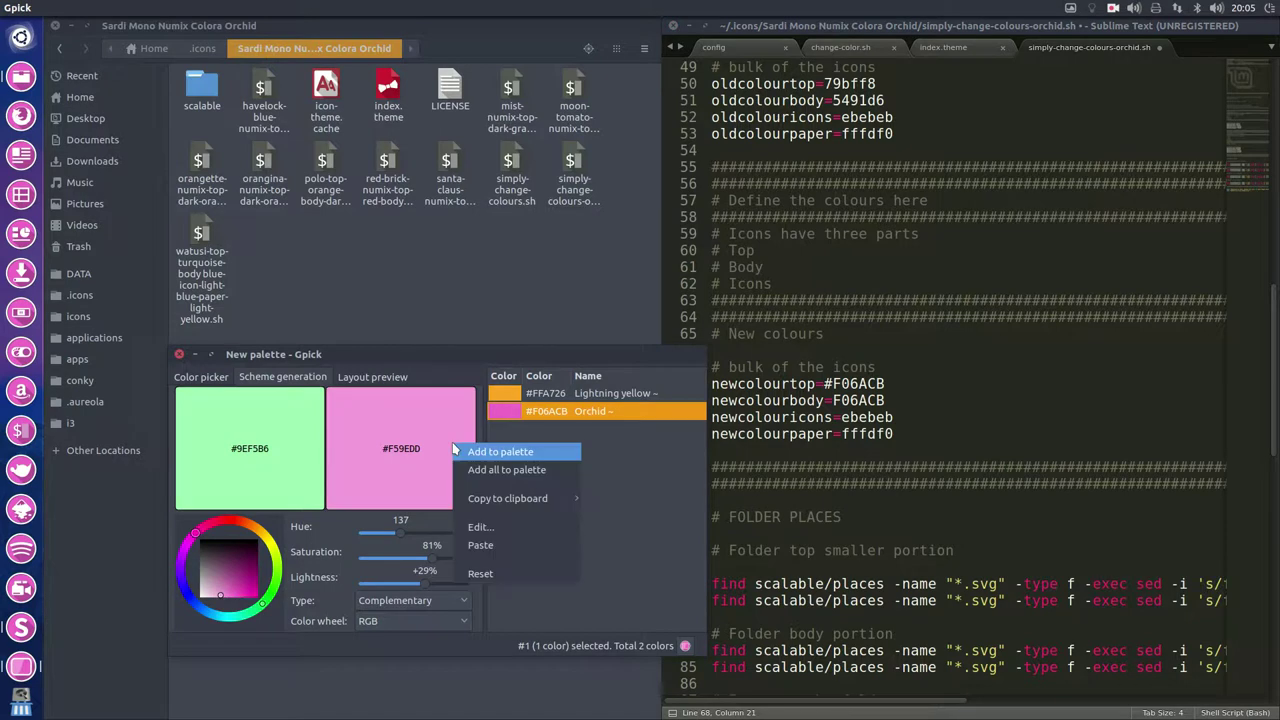
{"action": "left_click", "coordinate": [532, 456]}
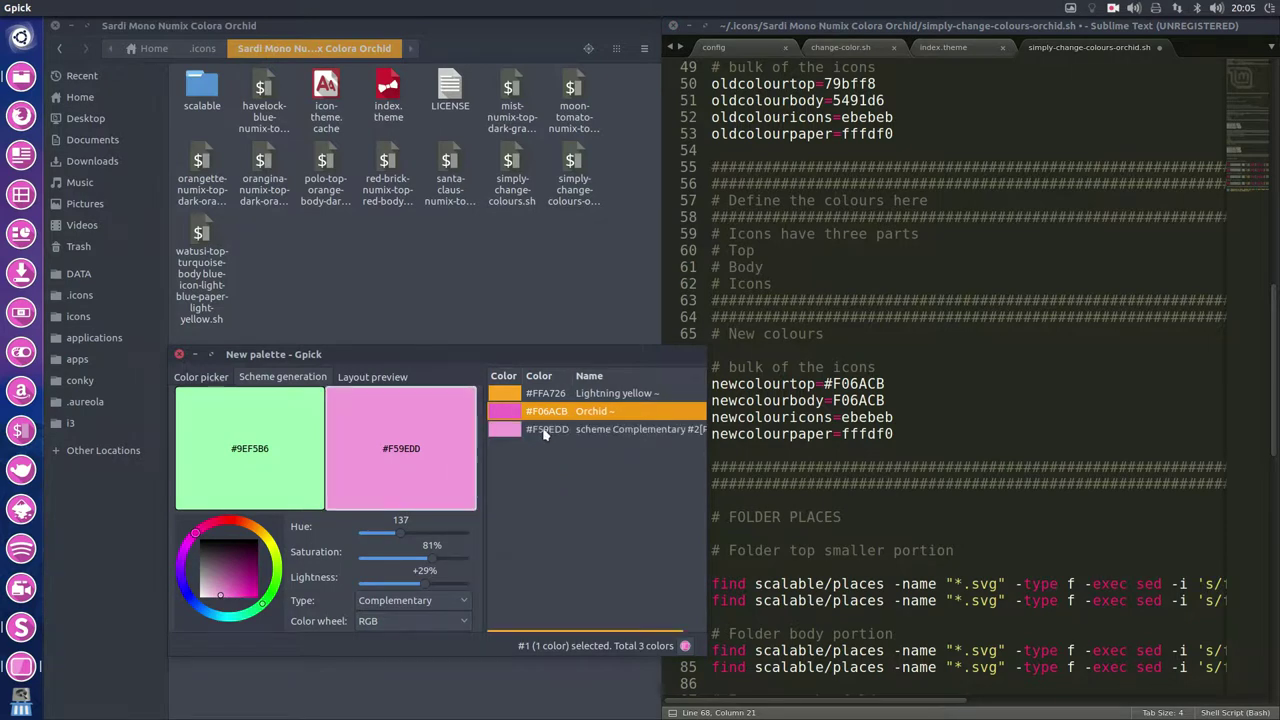
{"action": "right_click", "coordinate": [544, 430]}
{"action": "mouse_move", "coordinate": [600, 440]}
{"action": "left_click", "coordinate": [747, 440]}
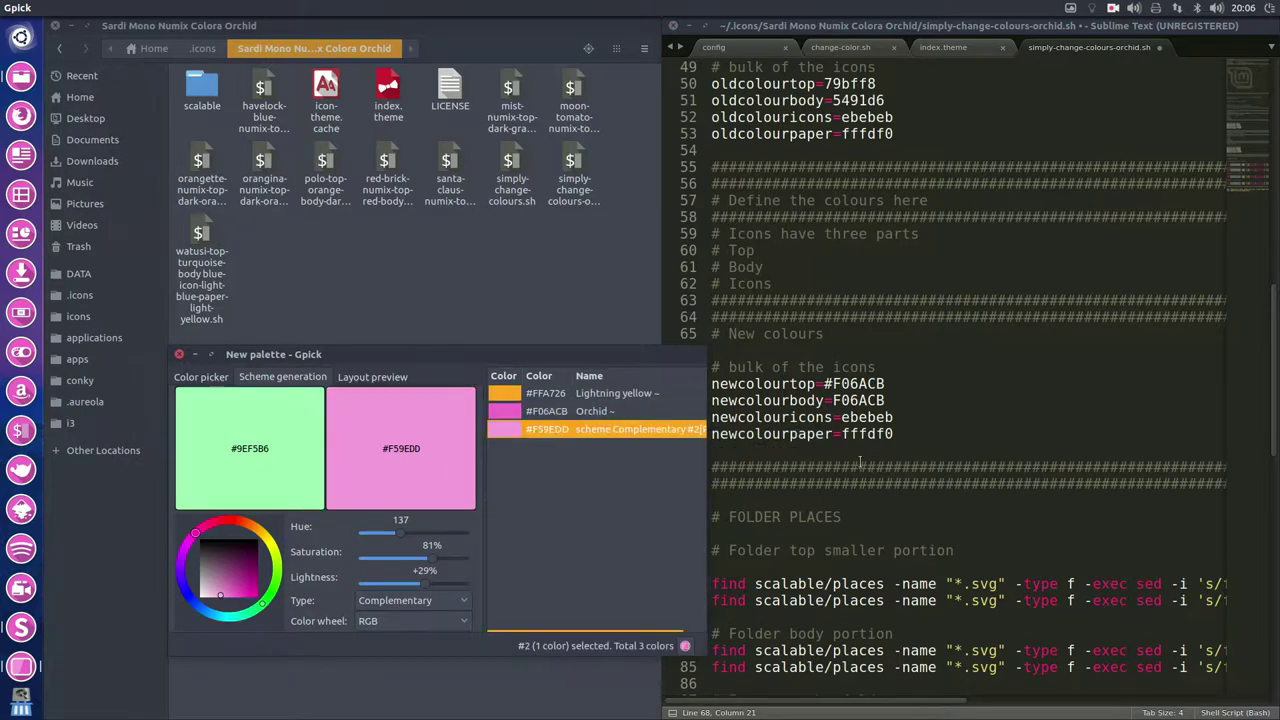
In simply-change-colours-orchid.sh, set newcolourtop to F59EDD without the hash sign and save the script
{"action": "double_click", "coordinate": [852, 400]}
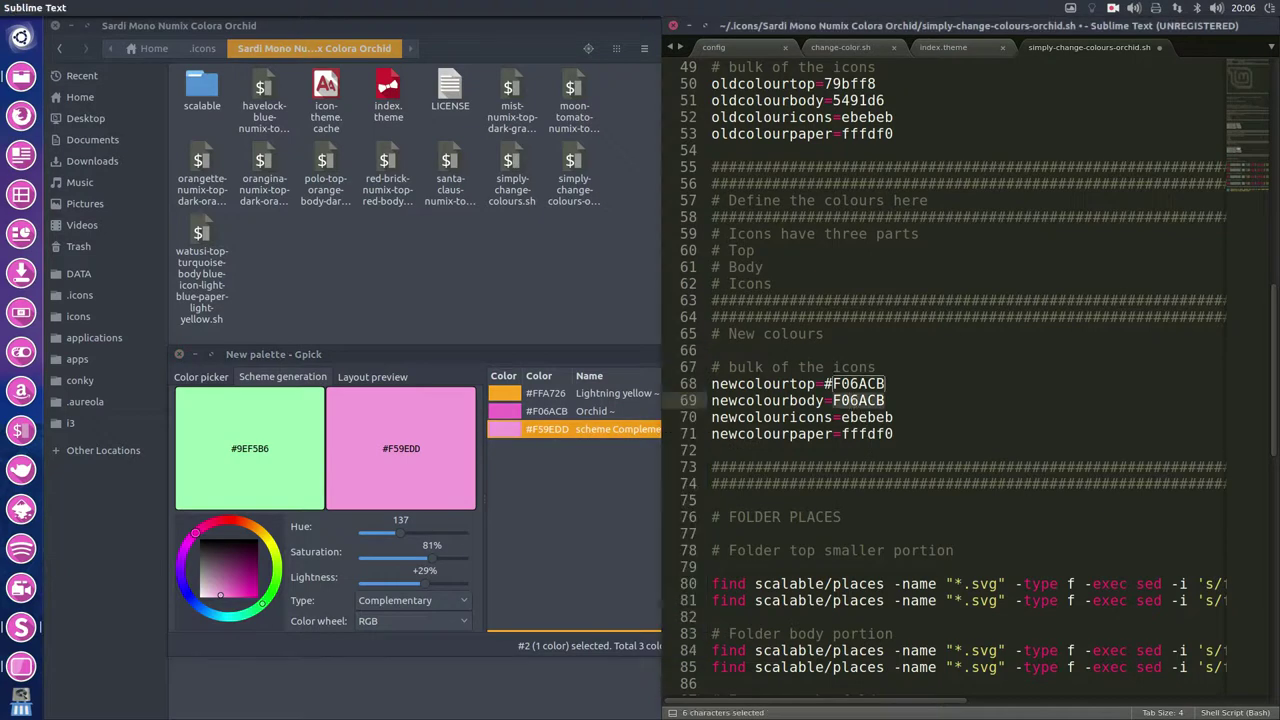
{"action": "left_click", "coordinate": [1115, 10]}
{"action": "left_click", "coordinate": [1122, 50]}
{"action": "left_click", "coordinate": [866, 385]}
{"action": "double_click", "coordinate": [858, 384]}
{"action": "left_click", "coordinate": [895, 384]}
{"action": "key", "text": "BackSpace"}
{"action": "key", "text": "BackSpace"}
{"action": "key", "text": "BackSpace"}
{"action": "key", "text": "BackSpace"}
{"action": "key", "text": "BackSpace"}
{"action": "key", "text": "BackSpace"}
{"action": "key", "text": "BackSpace"}
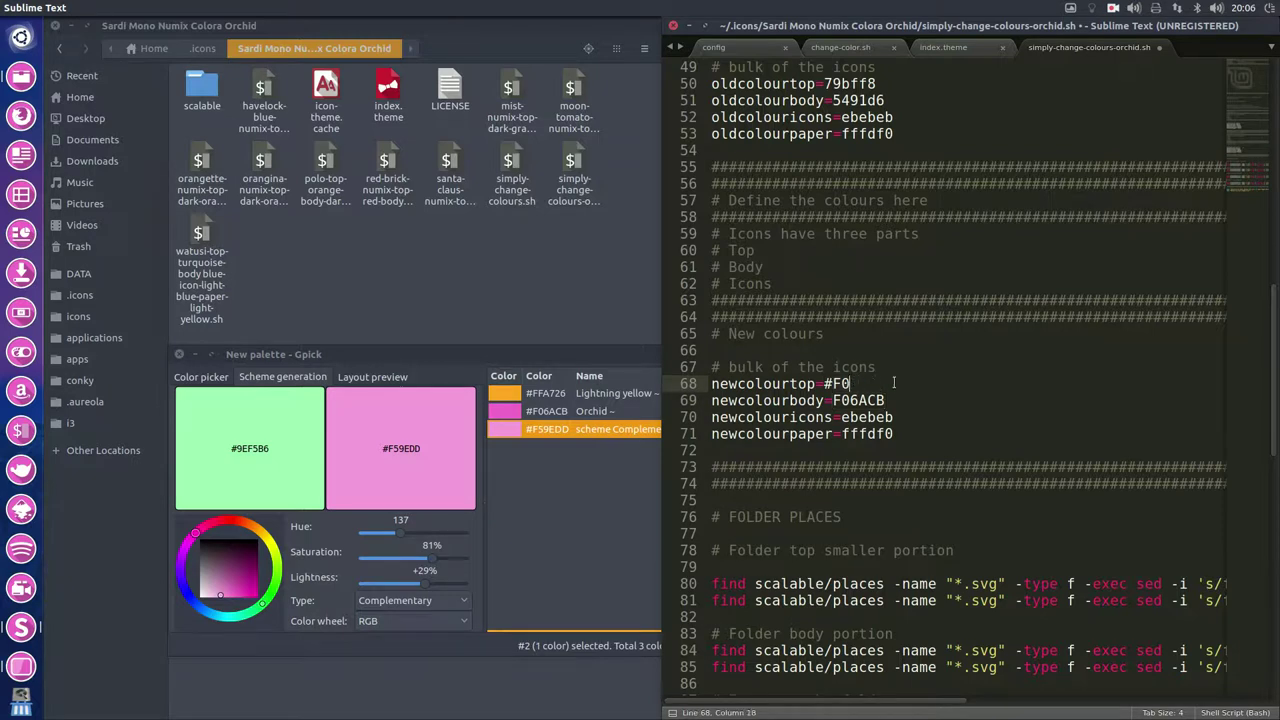
{"action": "type", "text": "#F59EDD"}
{"action": "key", "text": "BackSpace"}
{"action": "left_click", "coordinate": [864, 433]}
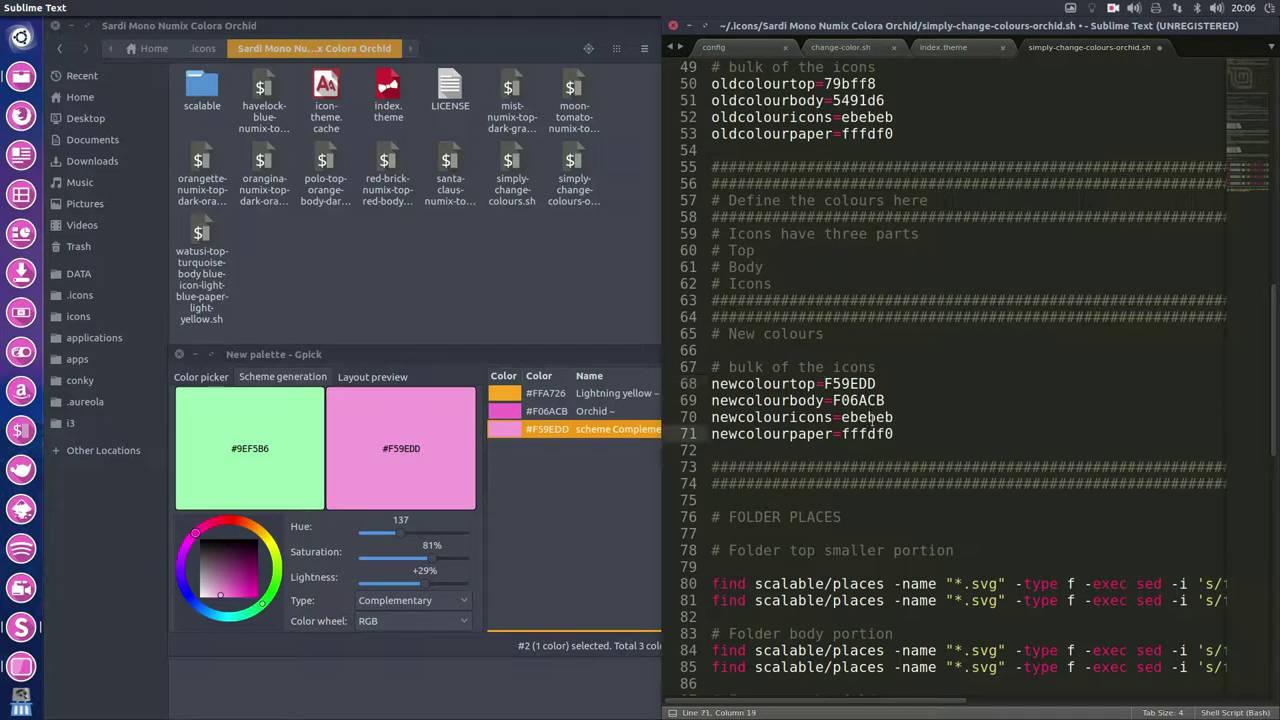
{"action": "left_click", "coordinate": [872, 418]}
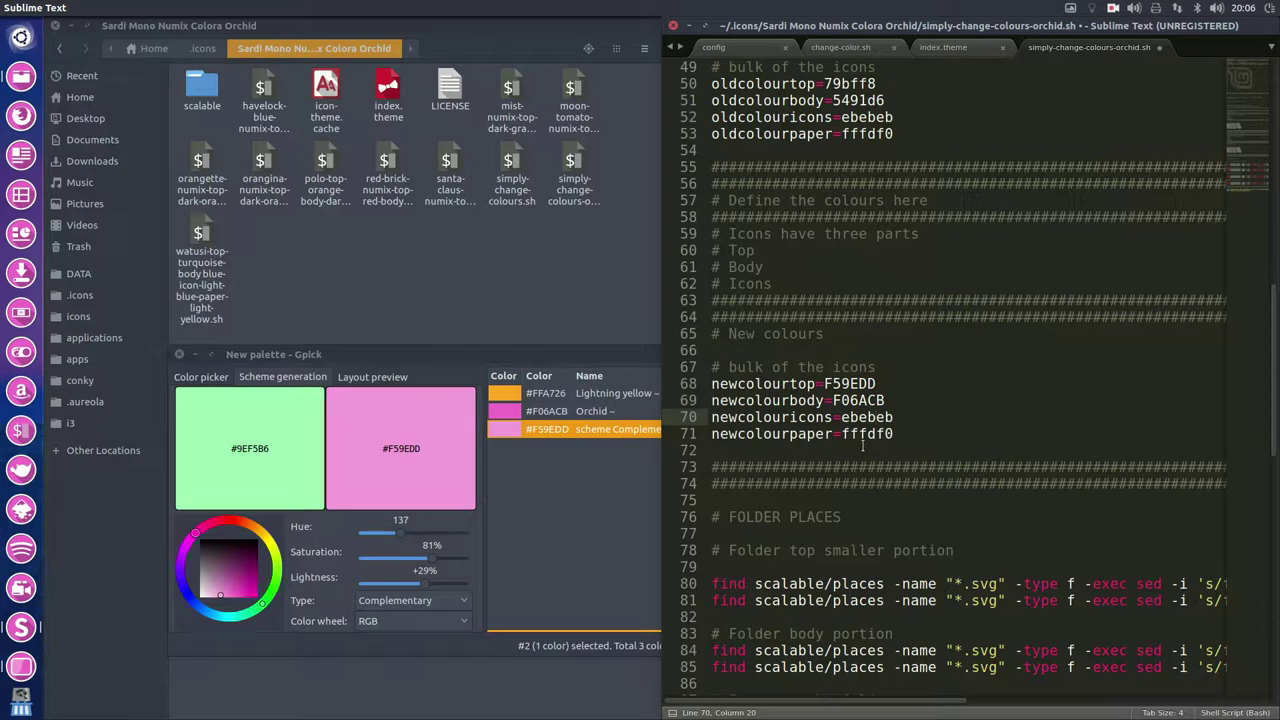
{"action": "key", "text": "ctrl+s"}
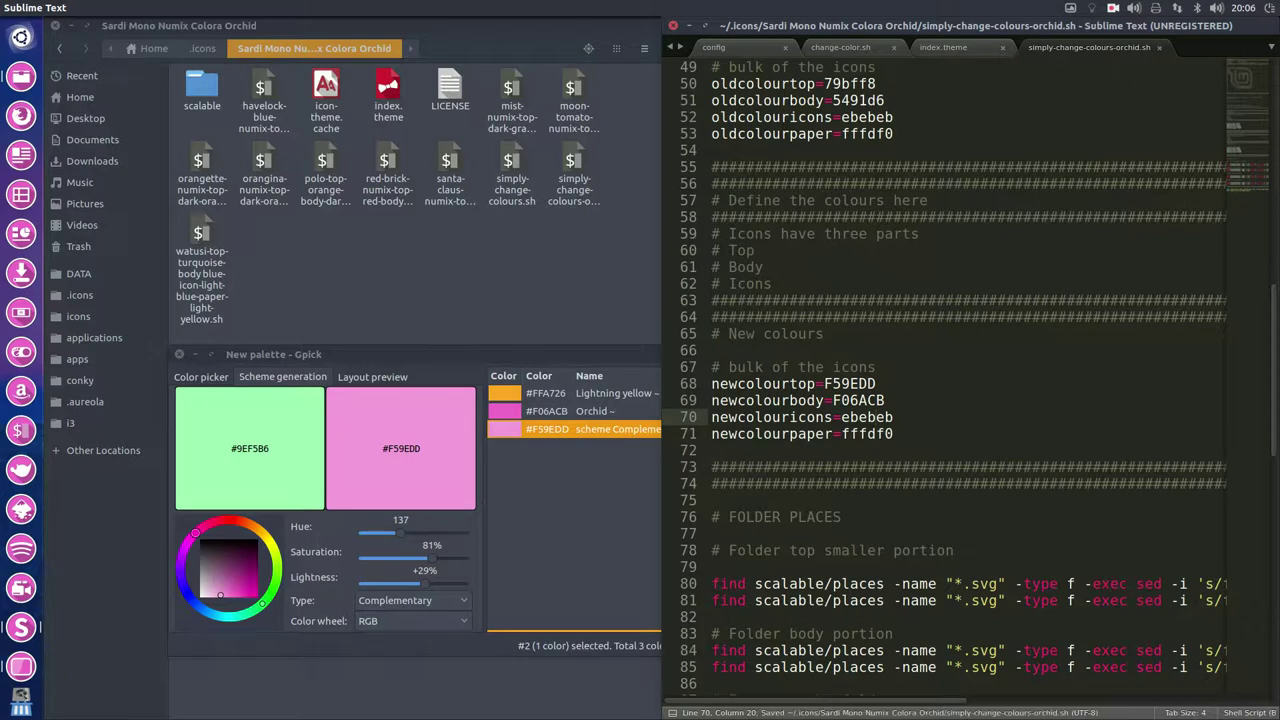
Close Sublime Text and Gpick, and maximise the file manager showing the Orchid theme folder
{"action": "left_click", "coordinate": [674, 25]}
{"action": "left_click", "coordinate": [179, 354]}
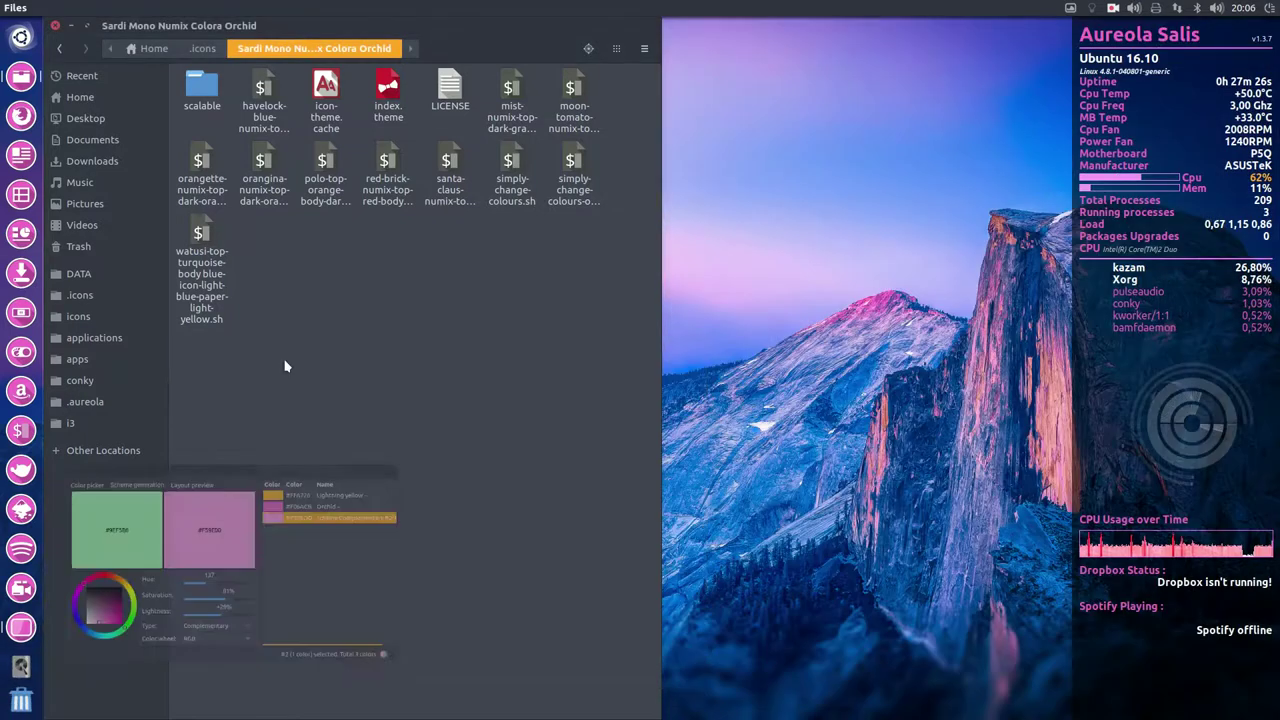
{"action": "double_click", "coordinate": [466, 25]}
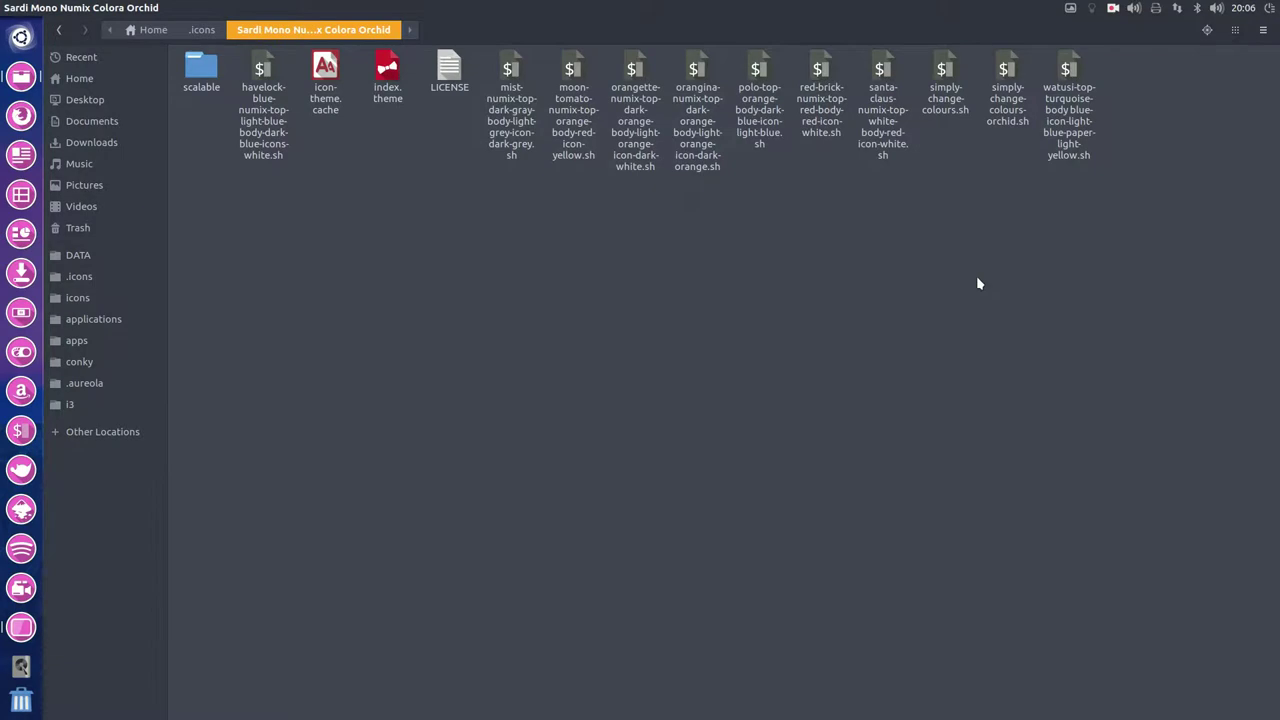
Open a terminal in the Orchid theme folder, run ./simply-change-colours-orchid.sh and close the terminal
{"action": "left_click", "coordinate": [1005, 95]}
{"action": "right_click", "coordinate": [366, 351]}
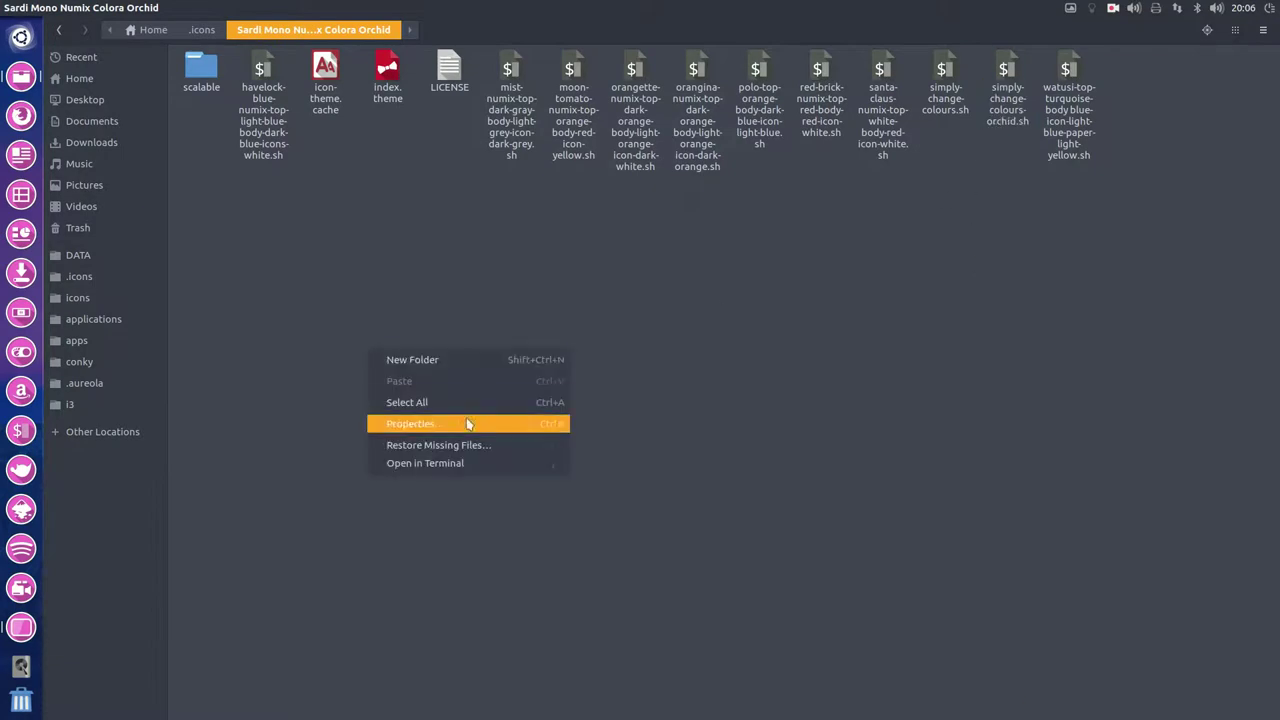
{"action": "left_click", "coordinate": [480, 464]}
{"action": "type", "text": "./"}
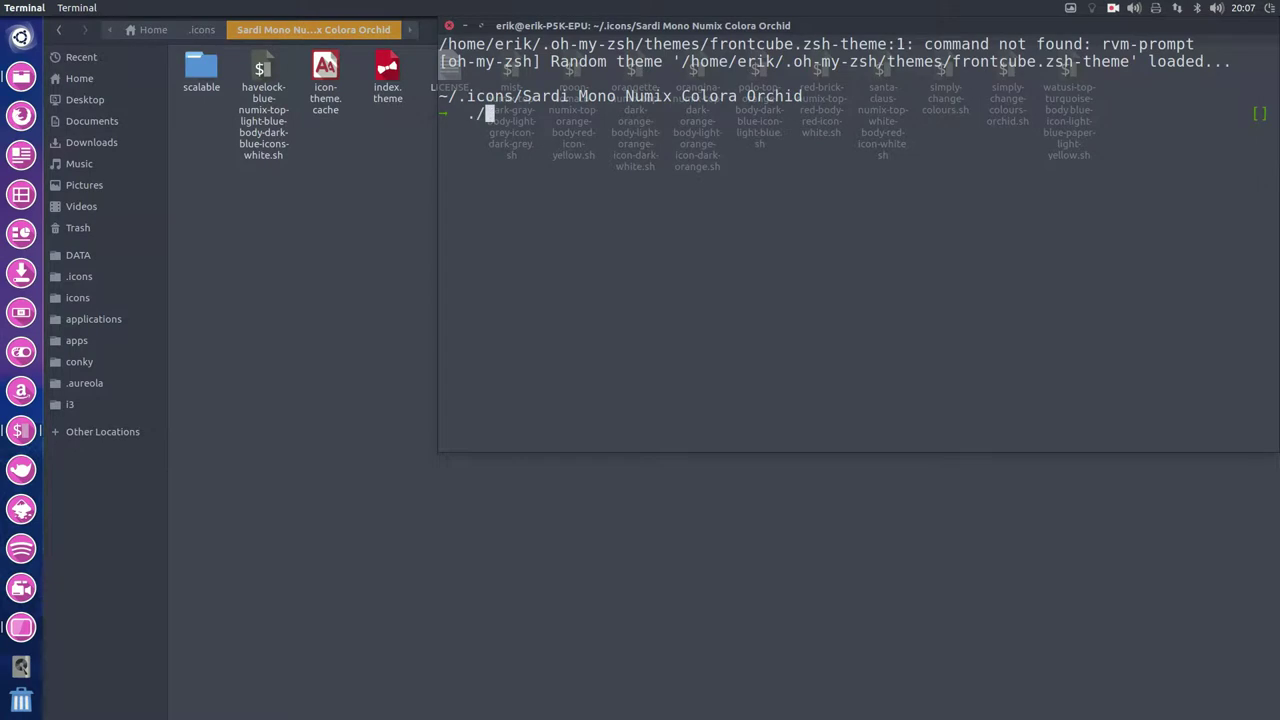
{"action": "type", "text": "sui"}
{"action": "key", "text": "Tab"}
{"action": "key", "text": "Tab"}
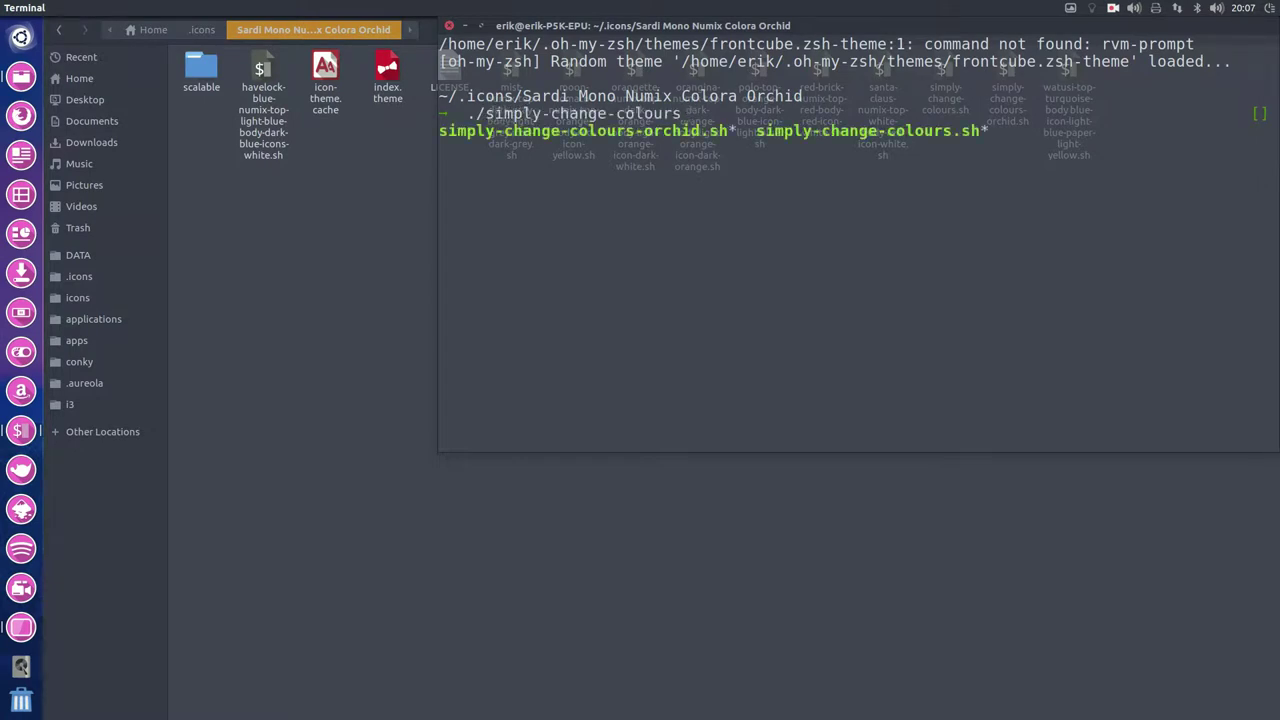
{"action": "type", "text": "-or"}
{"action": "key", "text": "Tab"}
{"action": "key", "text": "Return"}
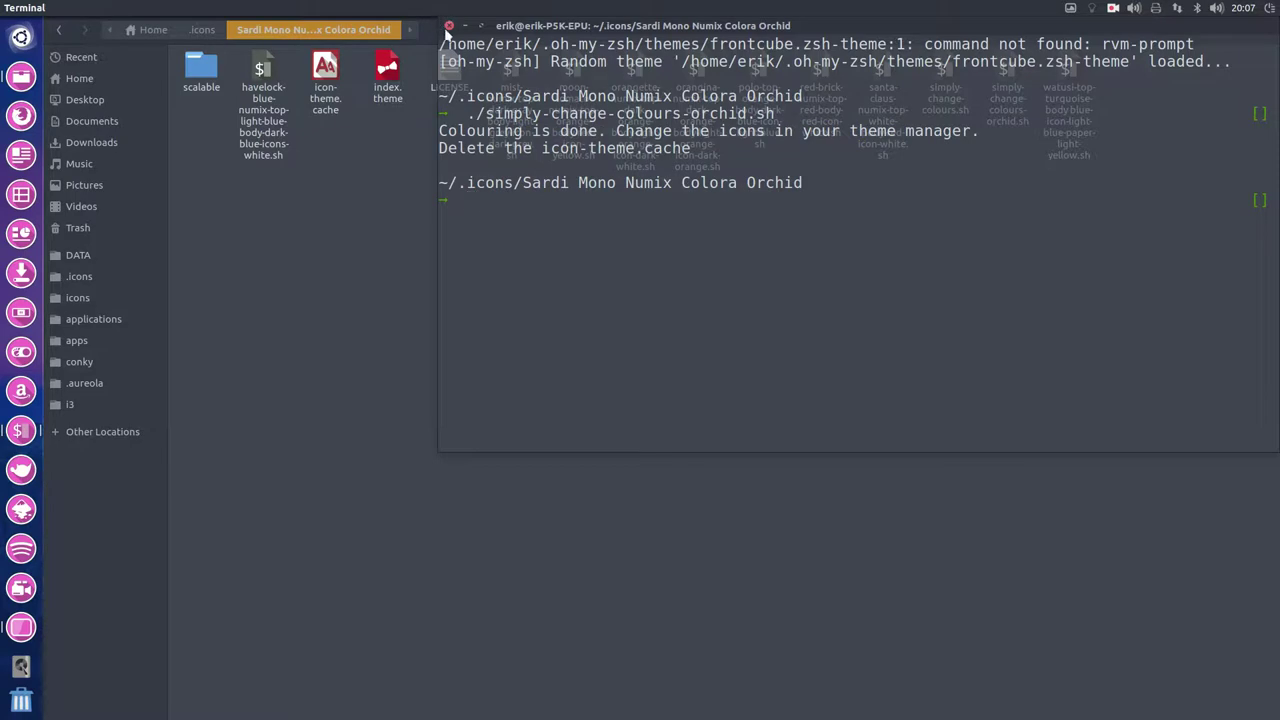
{"action": "left_click", "coordinate": [449, 25]}
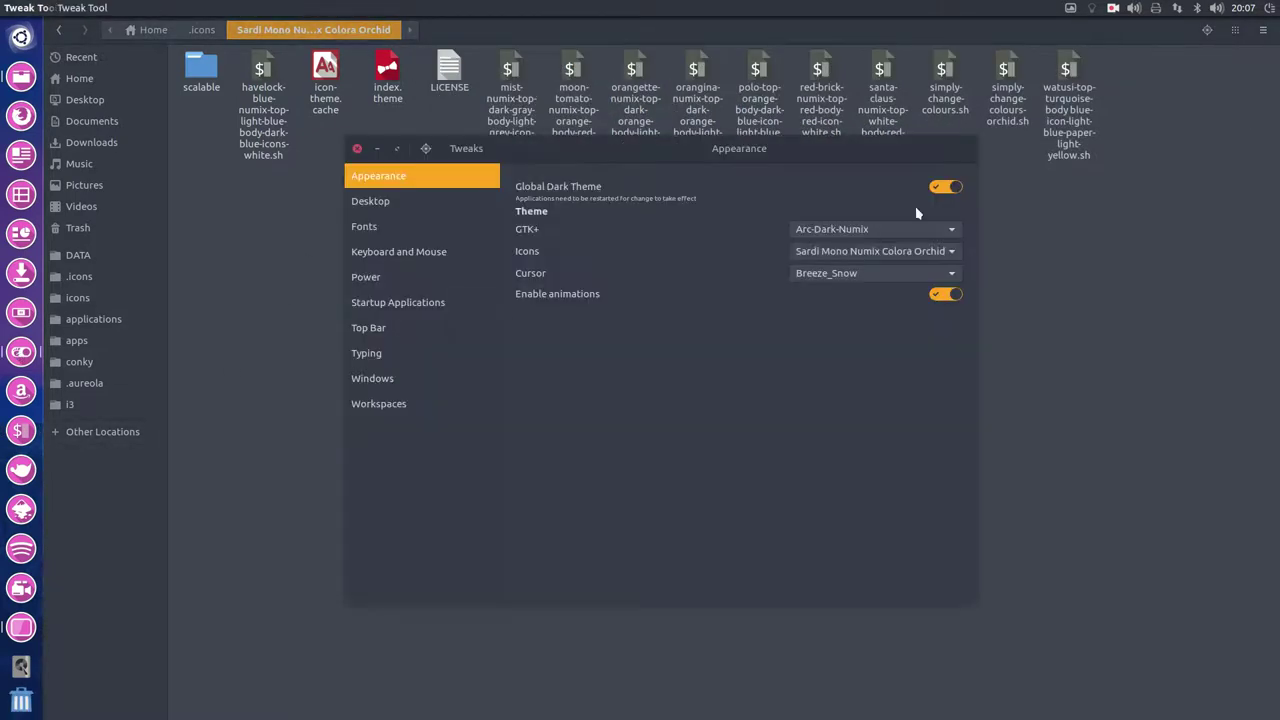
In Tweak Tool, switch the icons to Sardi Mono Numix Colora and back to Sardi Mono Numix Colora Orchid, closing the tool
{"action": "left_click", "coordinate": [946, 245]}
{"action": "left_click", "coordinate": [916, 240]}
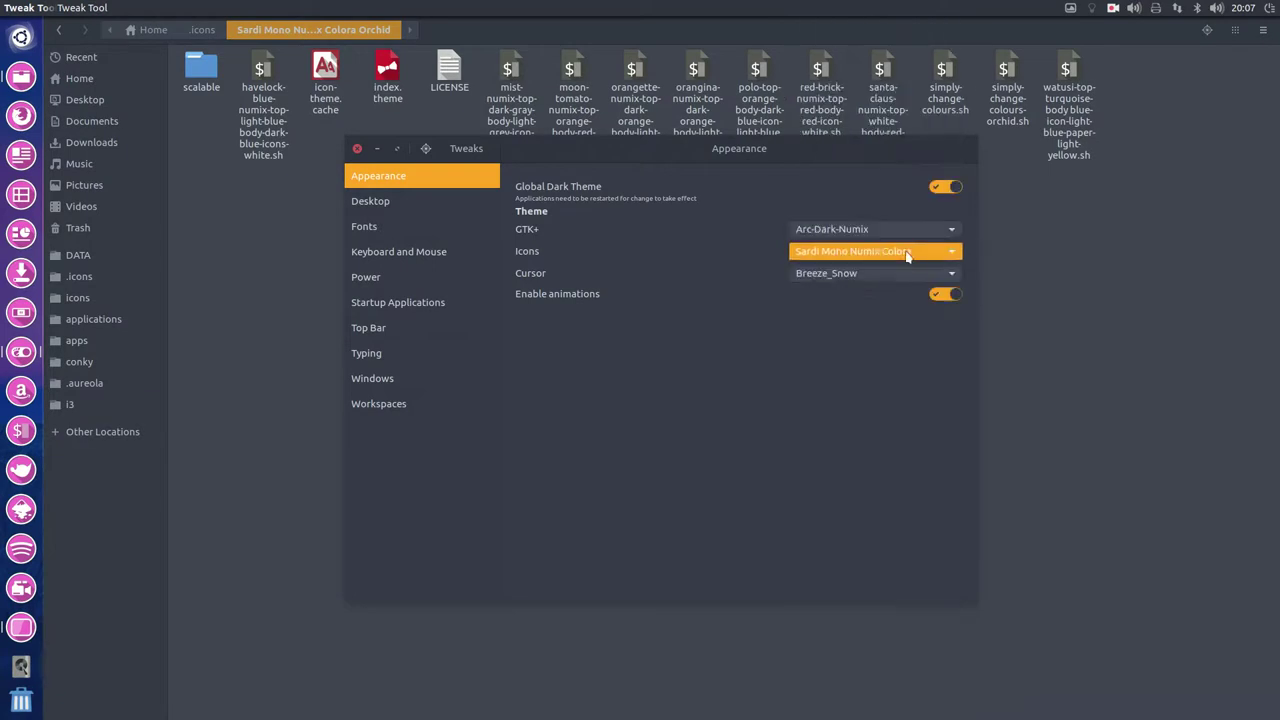
{"action": "left_click", "coordinate": [916, 255]}
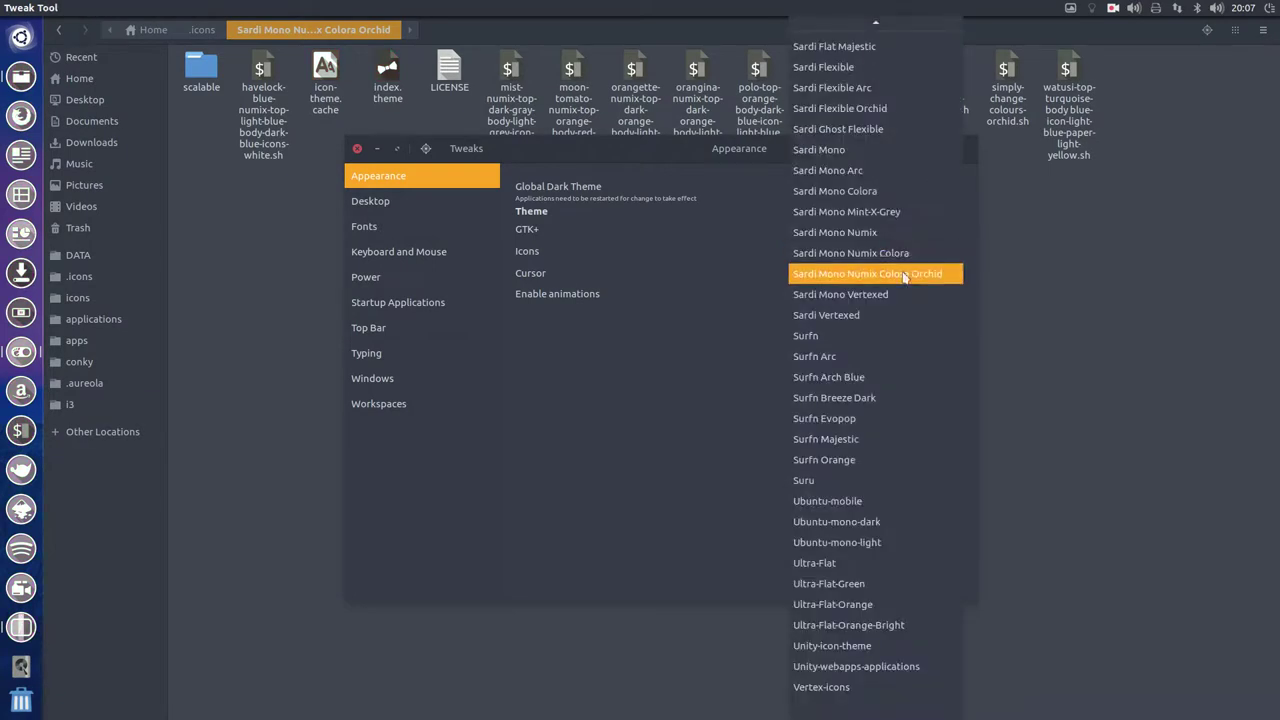
{"action": "left_click", "coordinate": [903, 271]}
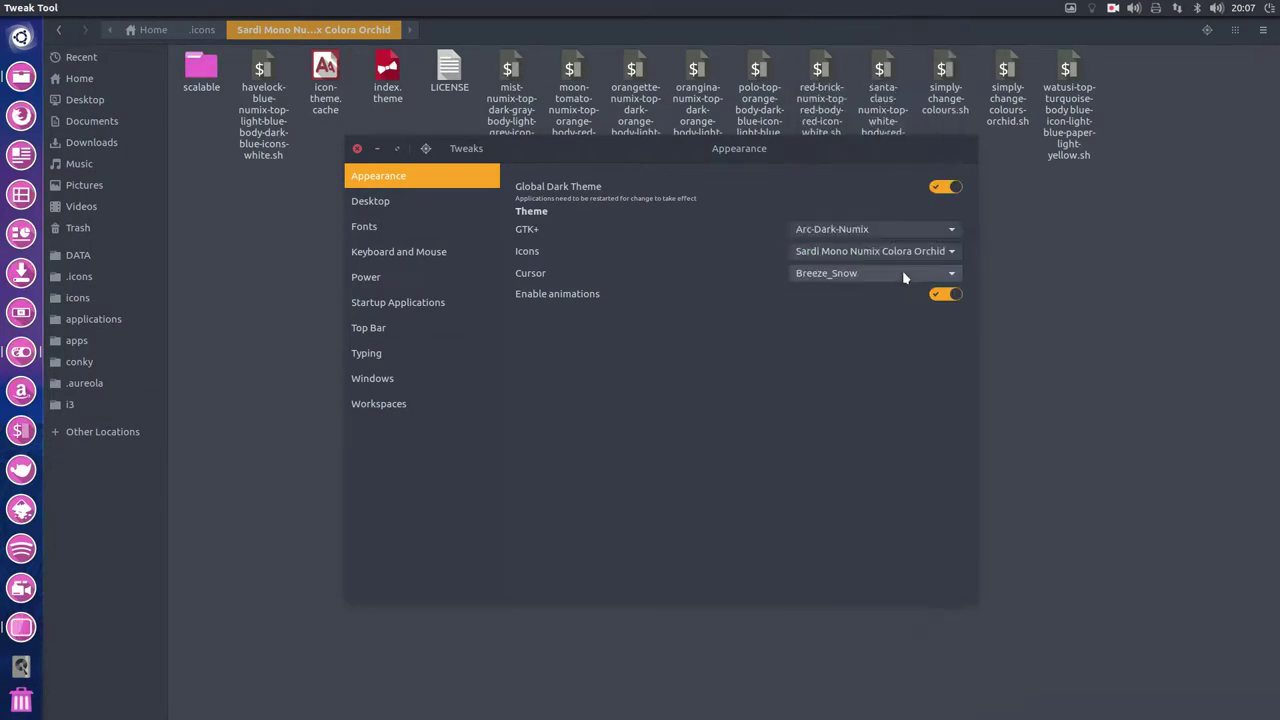
{"action": "left_click", "coordinate": [357, 148]}
Show the Home folder in the file manager and turn its window into a medium-sized floating one
{"action": "left_click", "coordinate": [150, 30]}
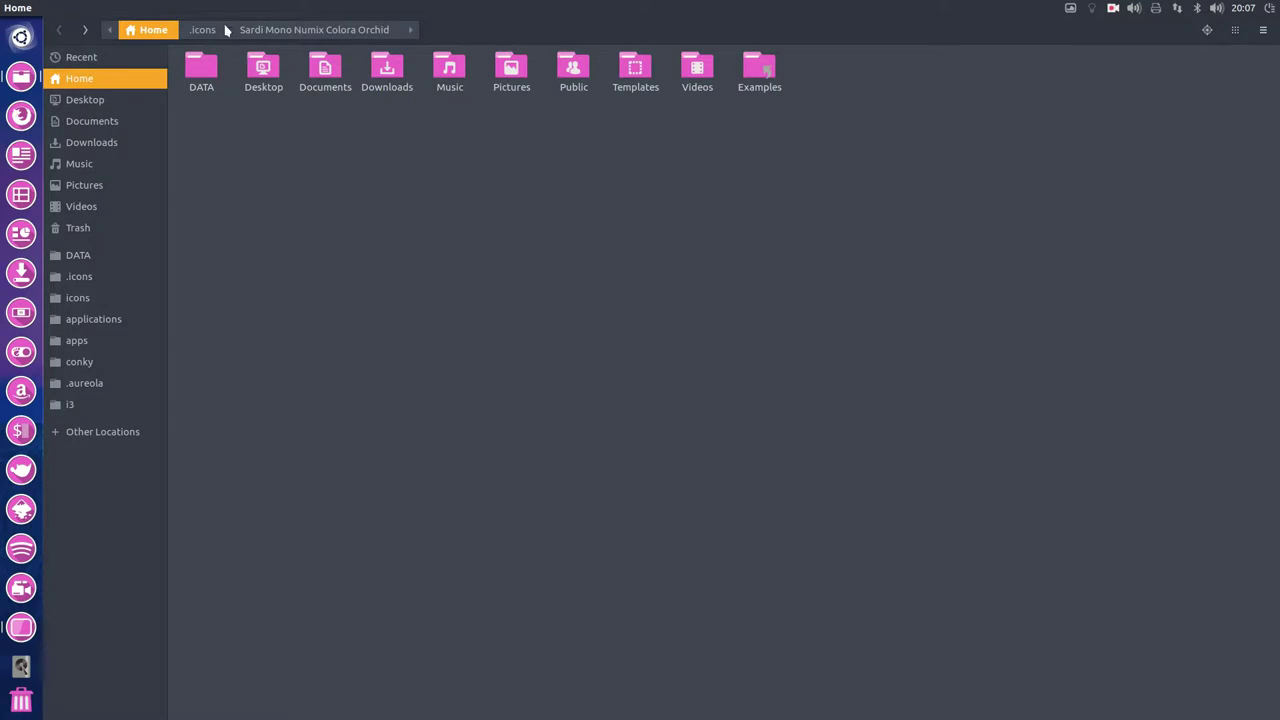
{"action": "left_click_drag", "start_coordinate": [371, 14], "coordinate": [478, 61]}
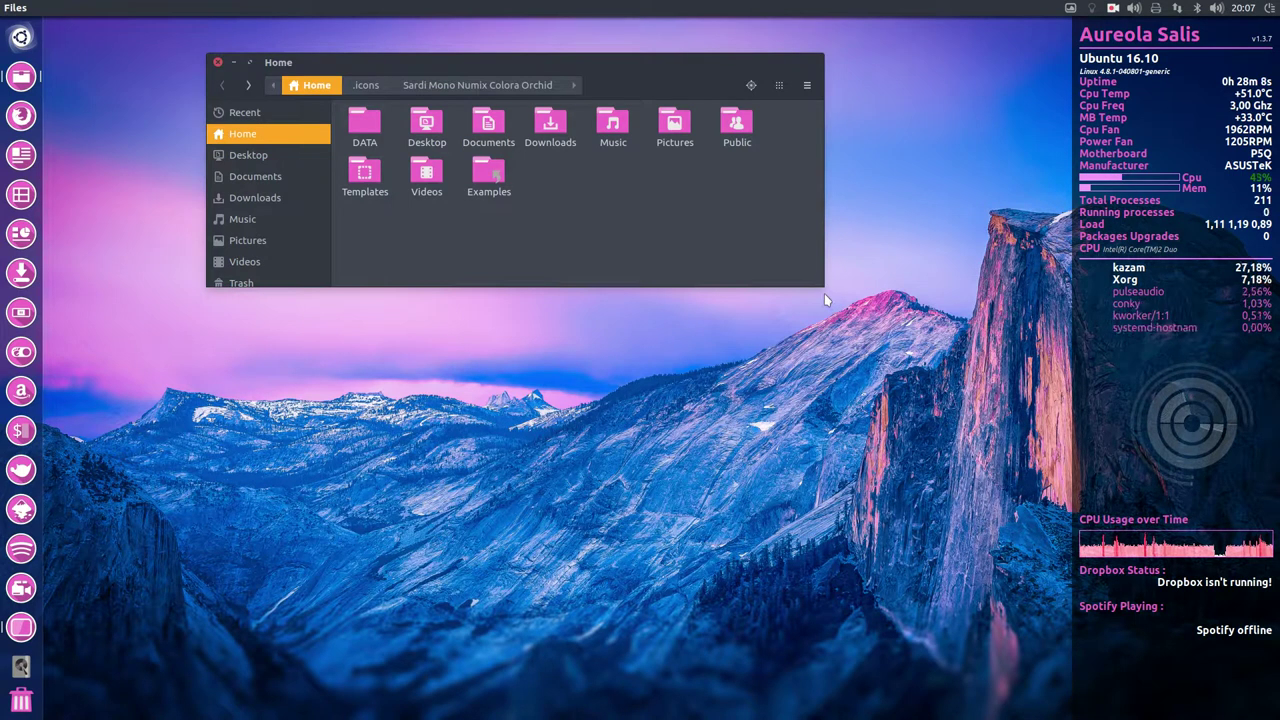
{"action": "left_click_drag", "start_coordinate": [819, 289], "coordinate": [882, 423]}
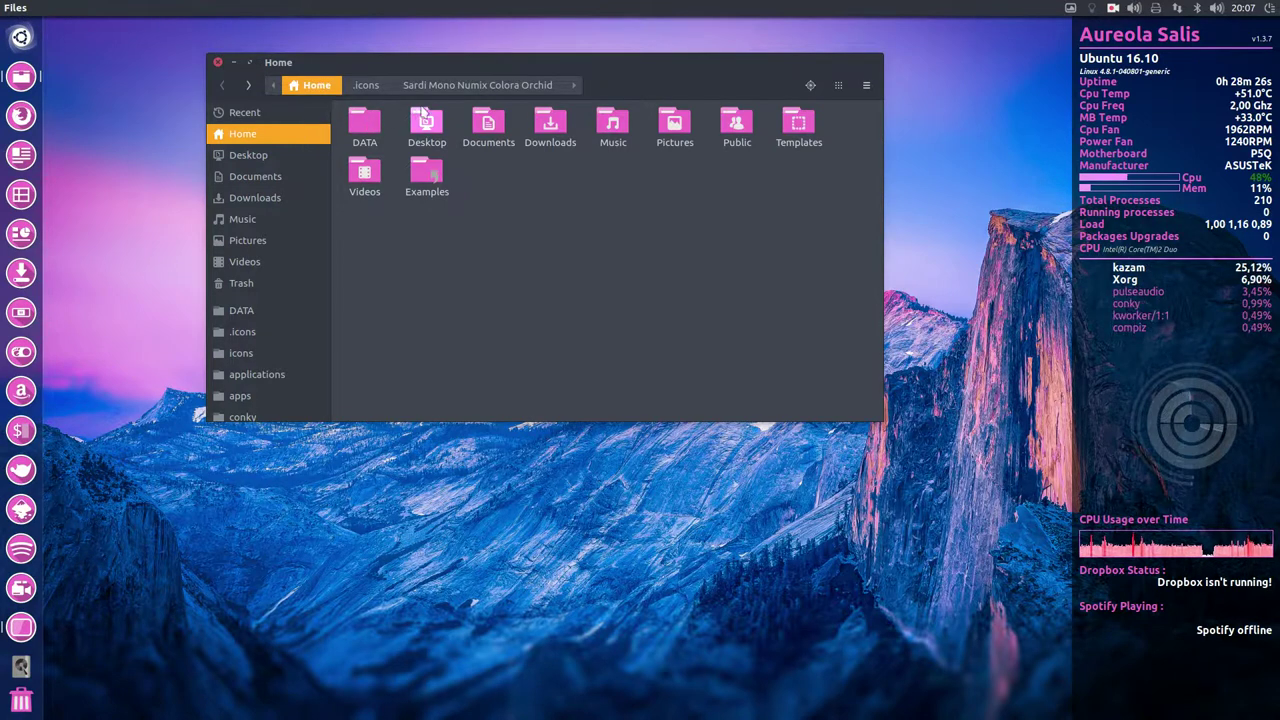
{"action": "left_click_drag", "start_coordinate": [646, 68], "coordinate": [646, 100]}
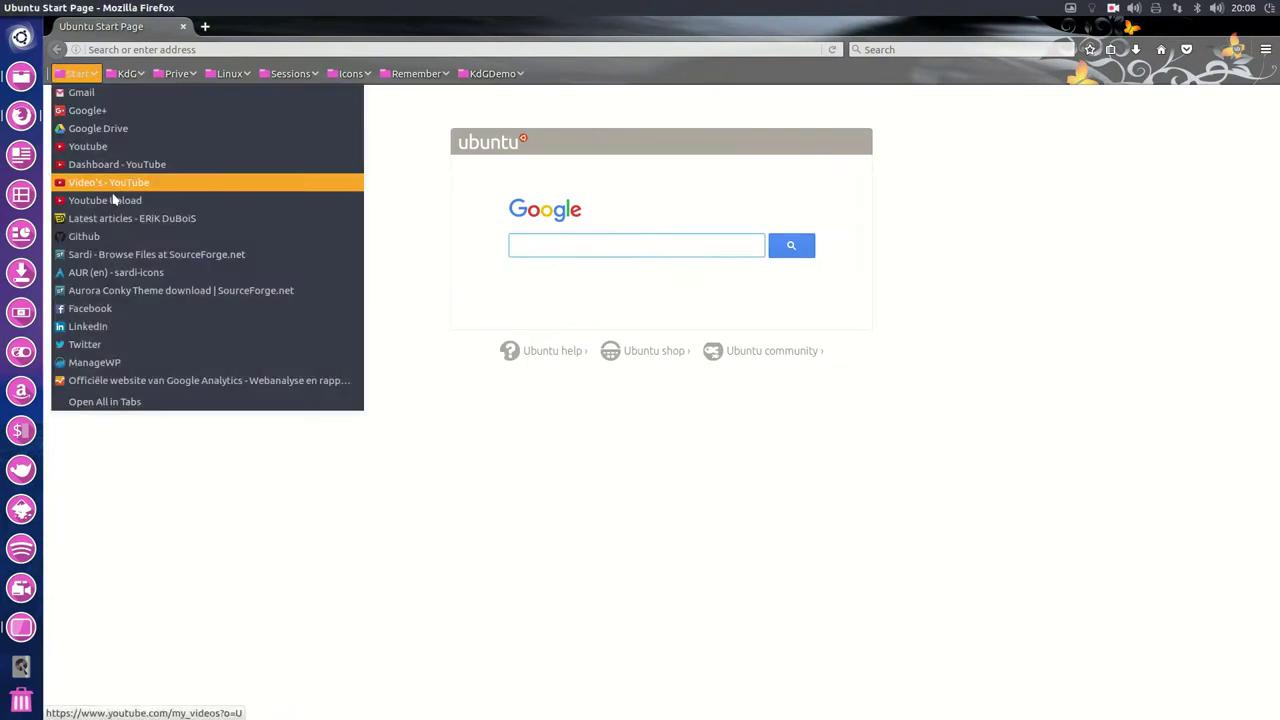
In Firefox, go to the bookmarked GitHub profile, search its repositories for "arc" and open arc-theme-colora
{"action": "left_click", "coordinate": [139, 244]}
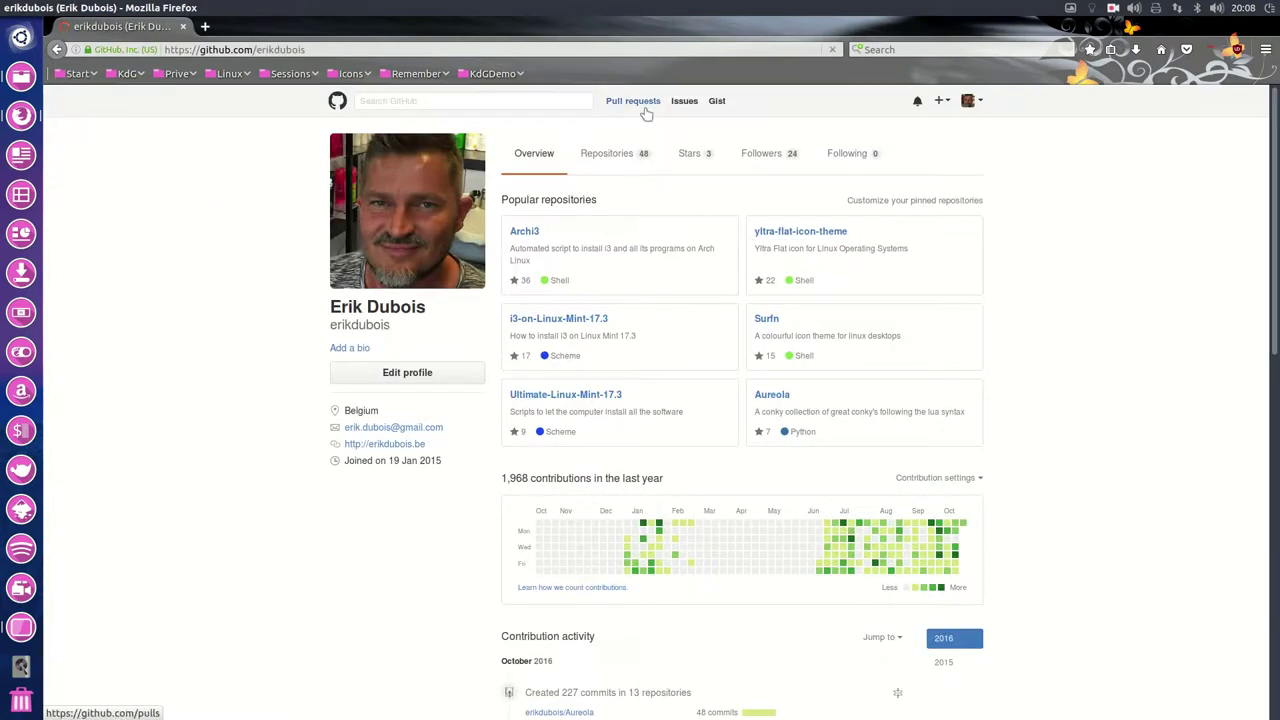
{"action": "left_click", "coordinate": [615, 158]}
{"action": "left_click", "coordinate": [602, 193]}
{"action": "type", "text": "arc"}
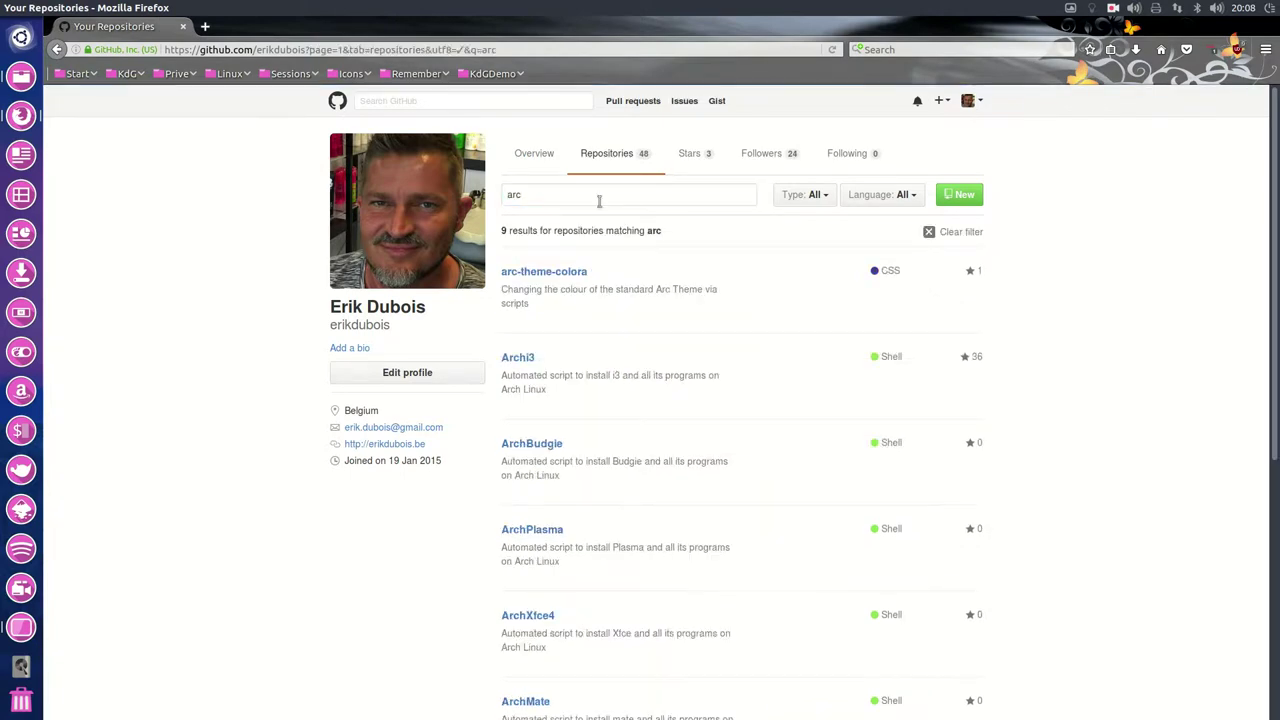
{"action": "left_click", "coordinate": [556, 276]}
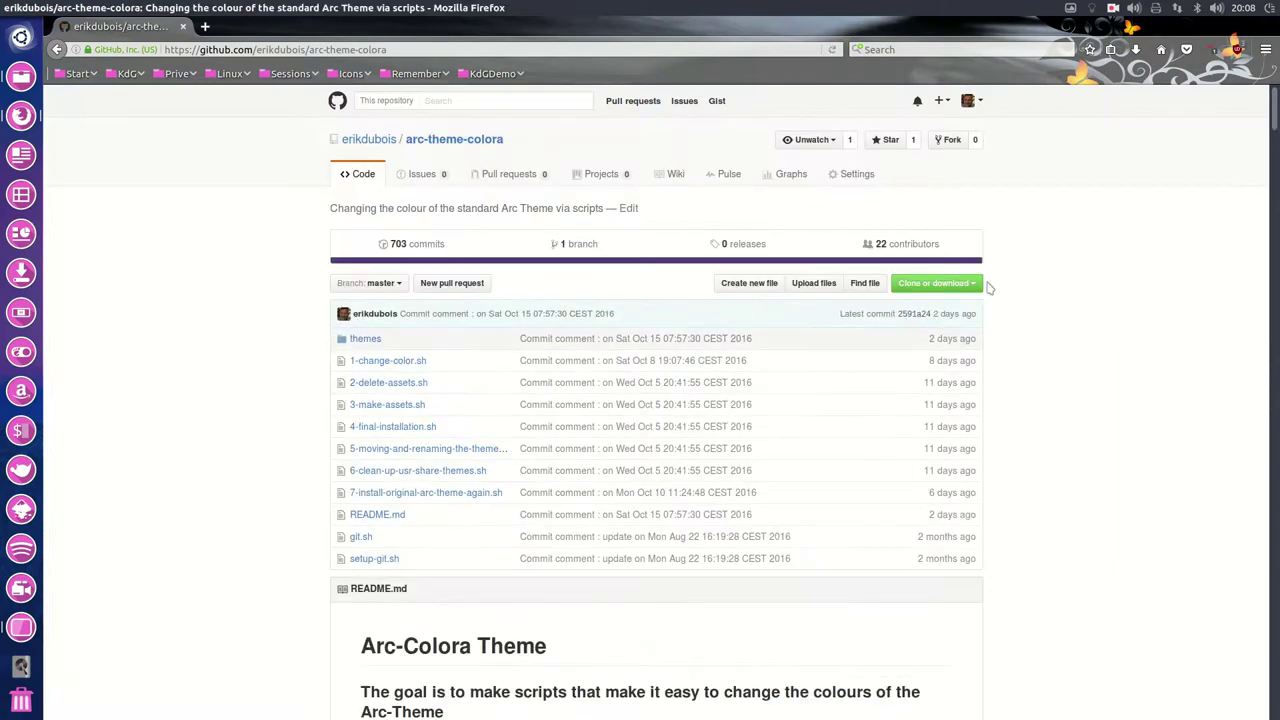
{"action": "scroll", "coordinate": [1007, 502], "scroll_direction": "down", "scroll_amount": 1}
{"action": "scroll", "coordinate": [1007, 502], "scroll_direction": "down", "scroll_amount": 20}
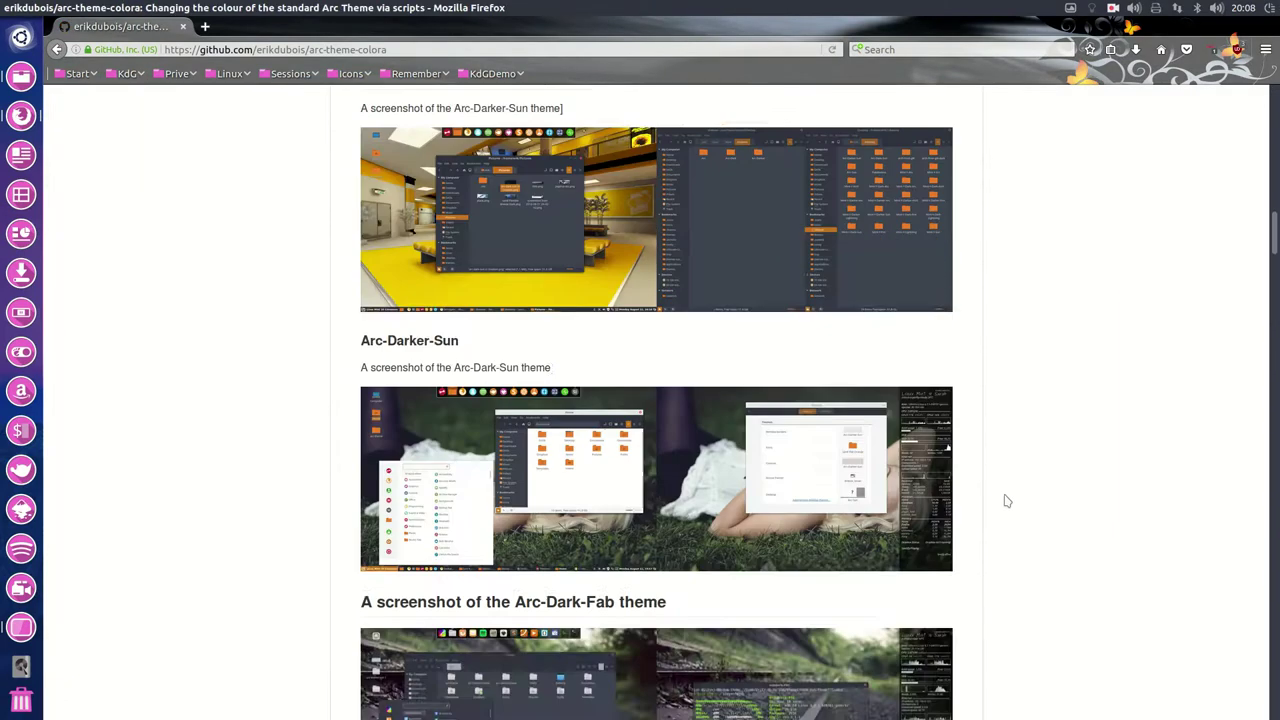
{"action": "scroll", "coordinate": [420, 368], "scroll_direction": "down", "scroll_amount": 15}
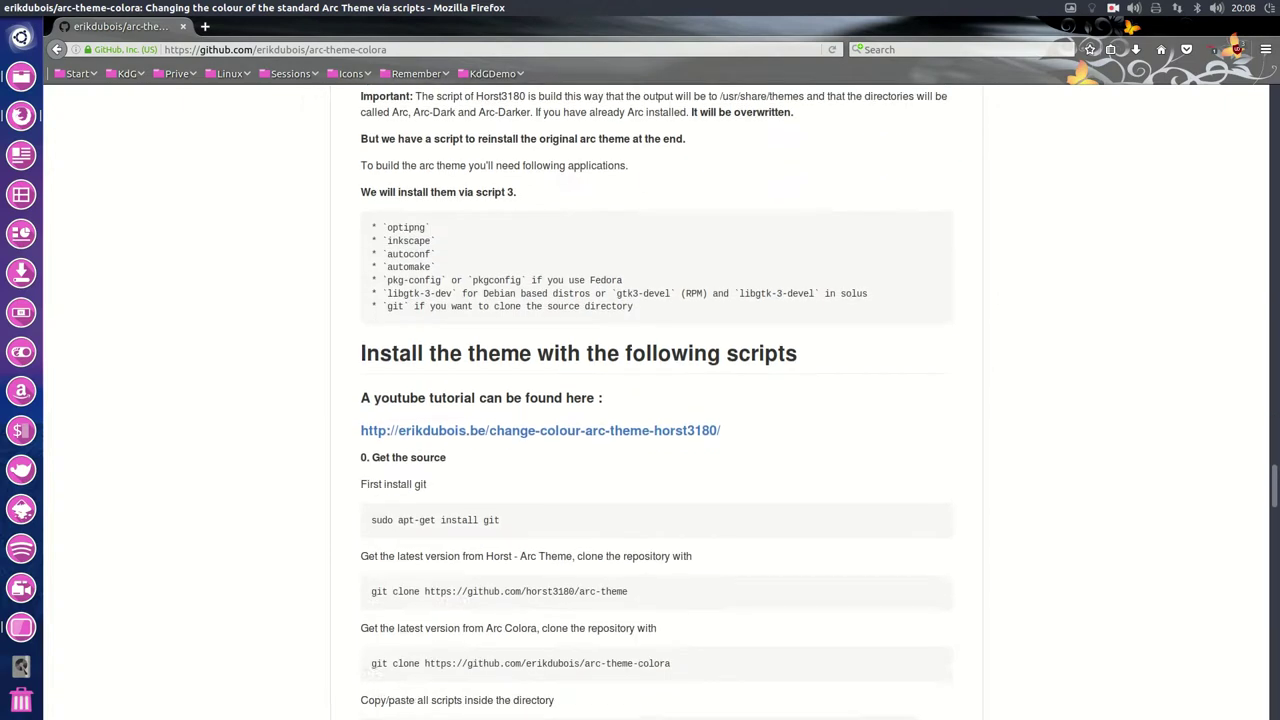
{"action": "left_click_drag", "start_coordinate": [508, 402], "coordinate": [370, 404]}
{"action": "mouse_move", "coordinate": [632, 476]}
{"action": "left_mouse_down"}
{"action": "mouse_move", "coordinate": [571, 466]}
{"action": "mouse_move", "coordinate": [374, 491]}
{"action": "mouse_move", "coordinate": [372, 477]}
{"action": "left_mouse_up"}
{"action": "right_click", "coordinate": [397, 476]}
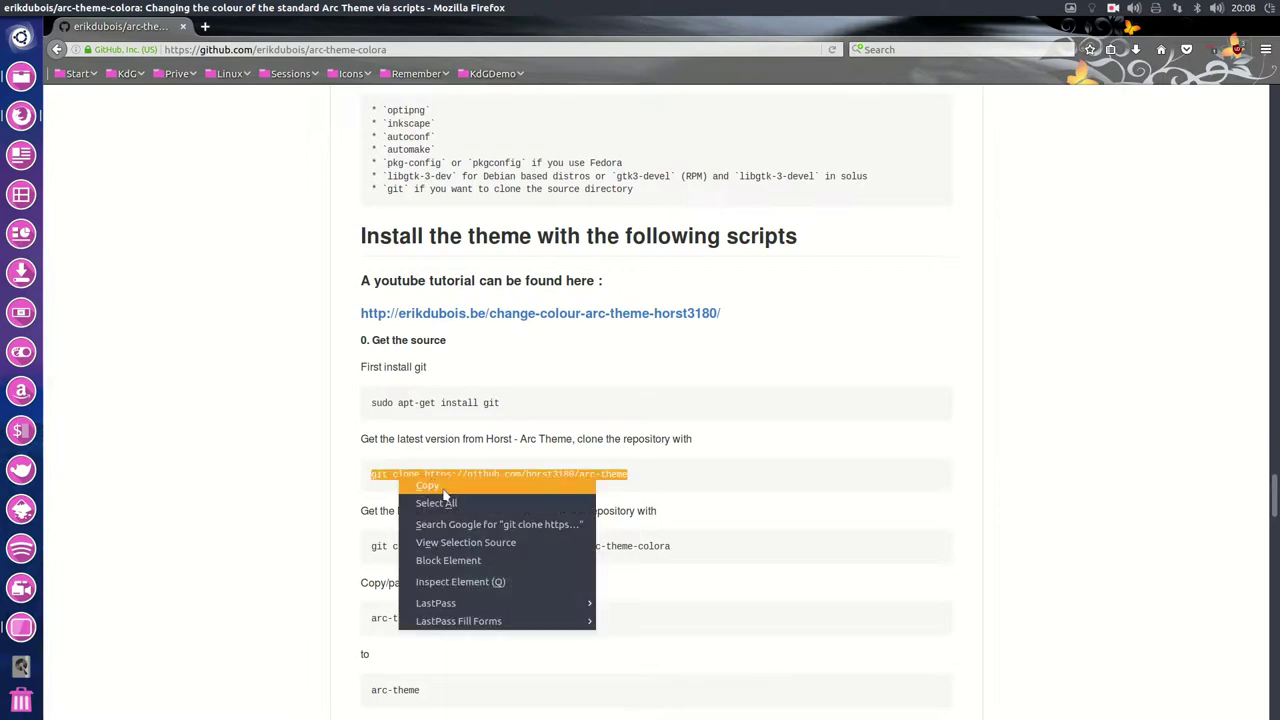
{"action": "left_click", "coordinate": [427, 486]}
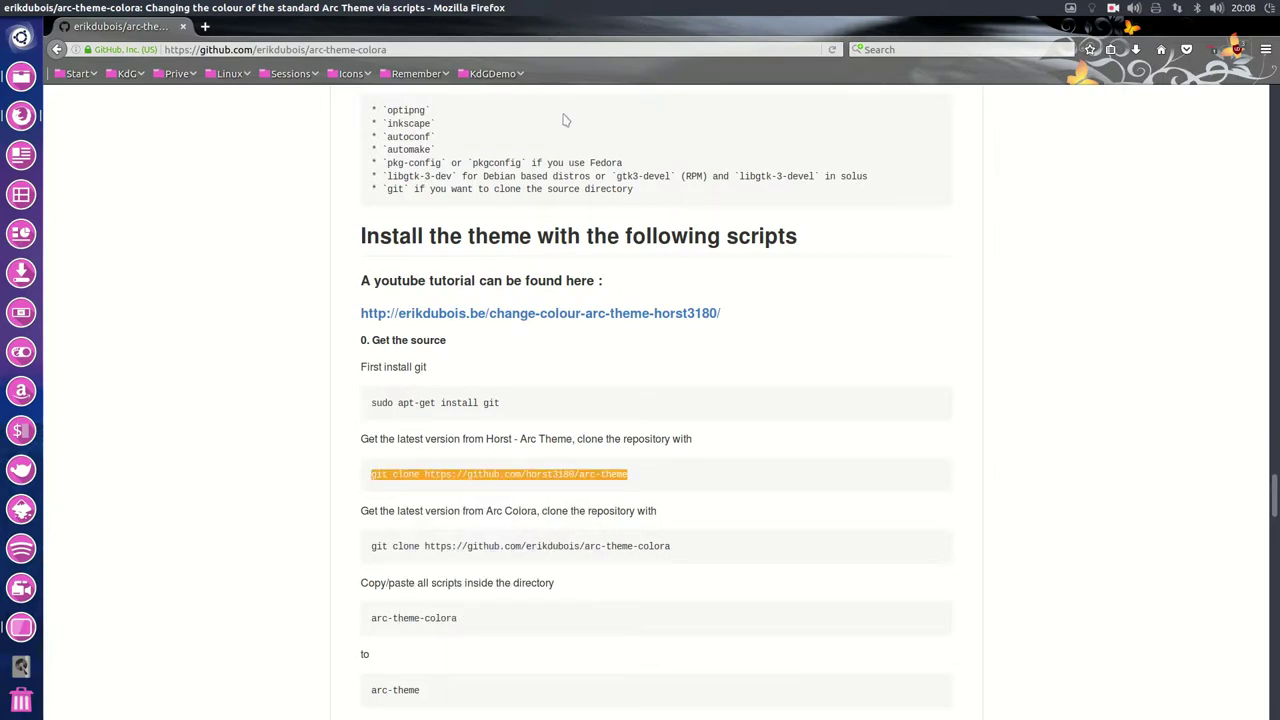
Tile the Firefox window to one half of the screen and close the Home folder window
{"action": "left_click_drag", "start_coordinate": [561, 10], "coordinate": [1279, 232]}
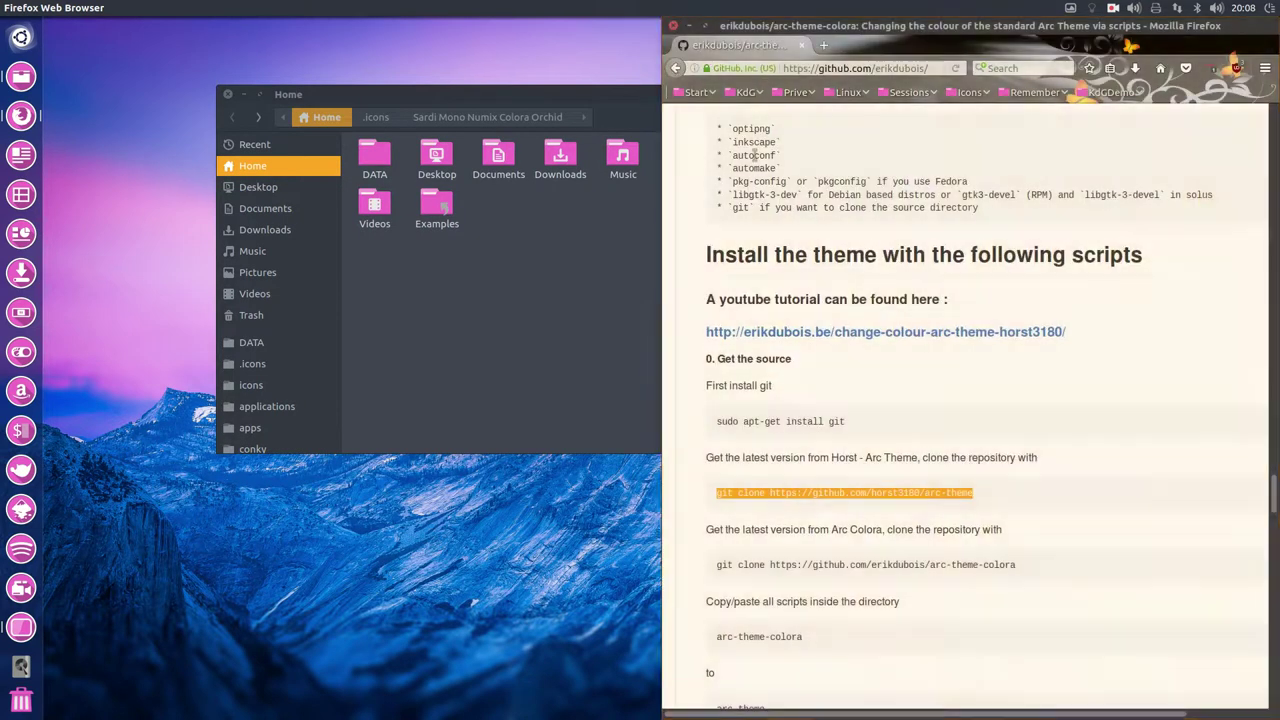
{"action": "left_click", "coordinate": [517, 96]}
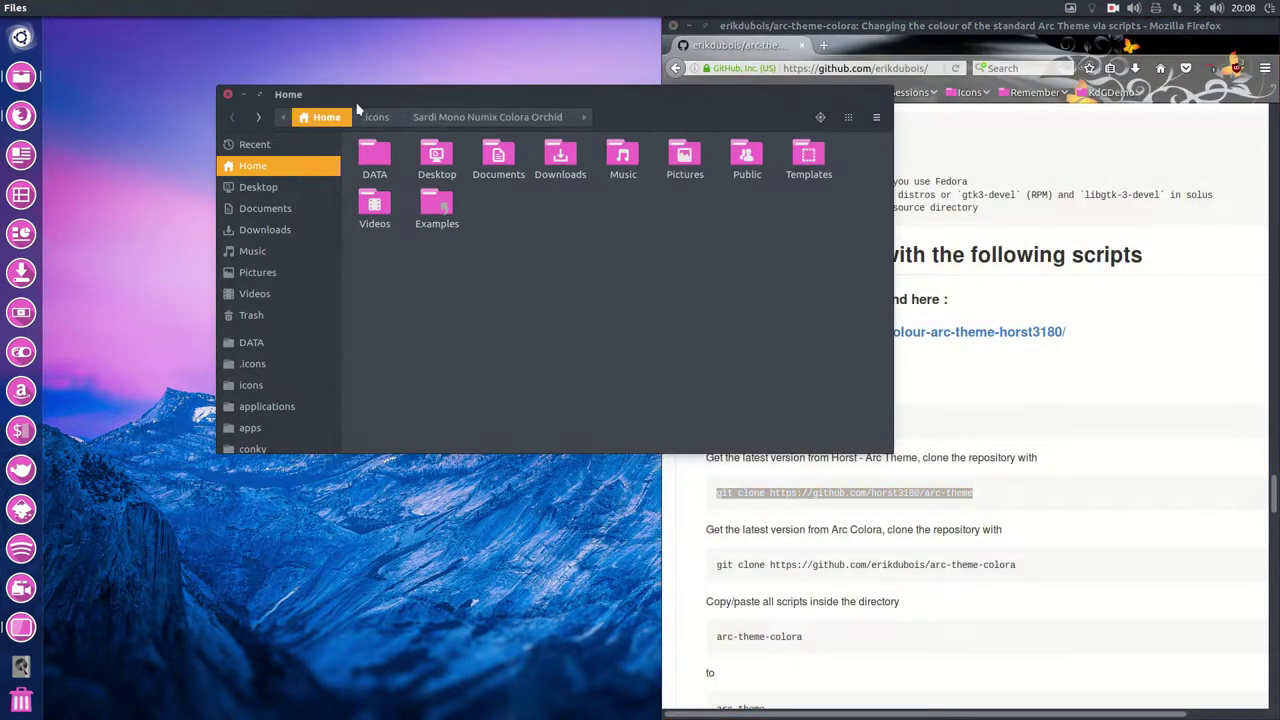
{"action": "left_click", "coordinate": [227, 96]}
{"action": "right_click", "coordinate": [173, 228]}
{"action": "left_click", "coordinate": [282, 388]}
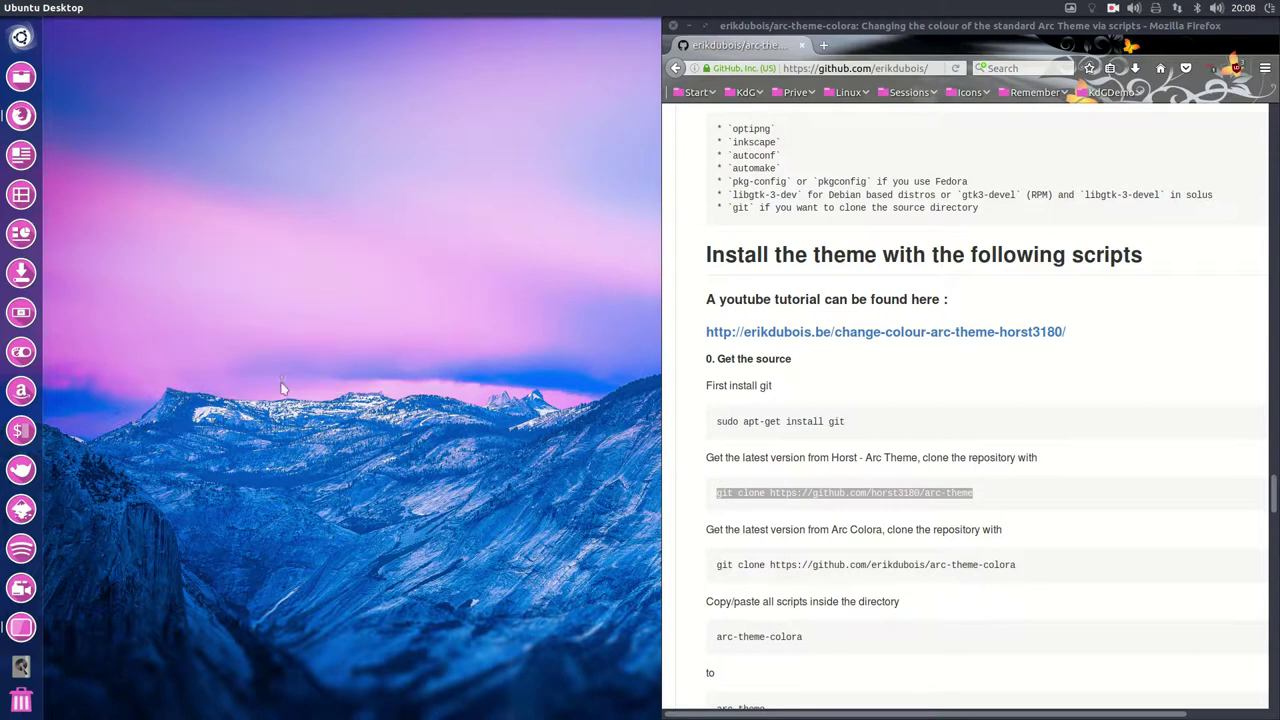
{"action": "right_click", "coordinate": [191, 157]}
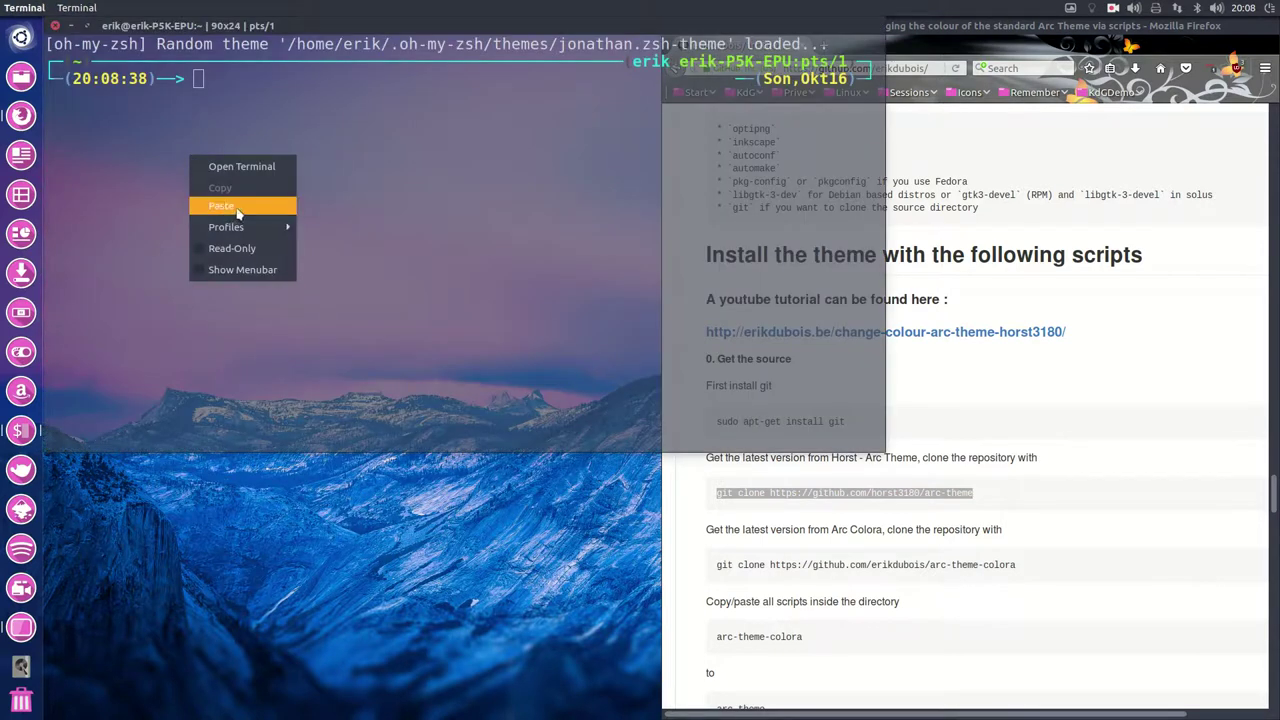
{"action": "left_click", "coordinate": [237, 207]}
{"action": "key", "text": "Return"}
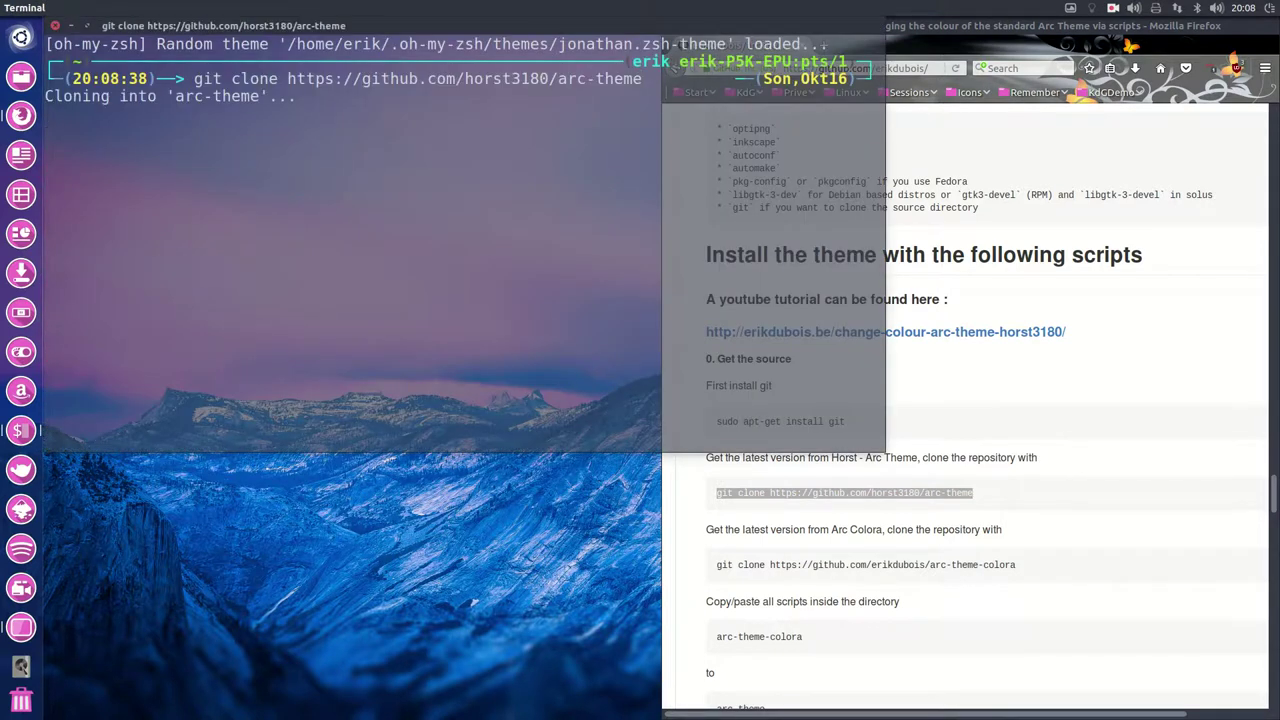
{"action": "left_click", "coordinate": [1030, 572]}
{"action": "left_click_drag", "start_coordinate": [1030, 572], "coordinate": [716, 568]}
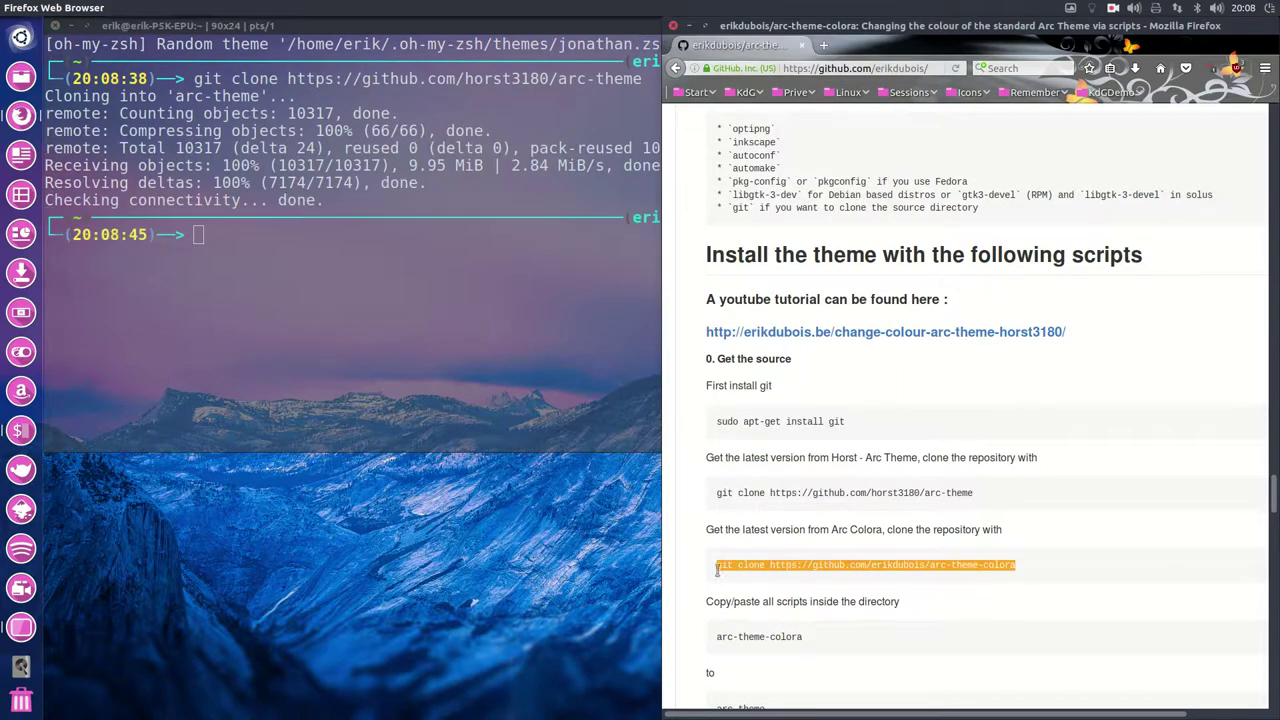
{"action": "right_click", "coordinate": [736, 565]}
{"action": "left_click", "coordinate": [762, 417]}
{"action": "right_click", "coordinate": [177, 207]}
{"action": "left_click", "coordinate": [222, 261]}
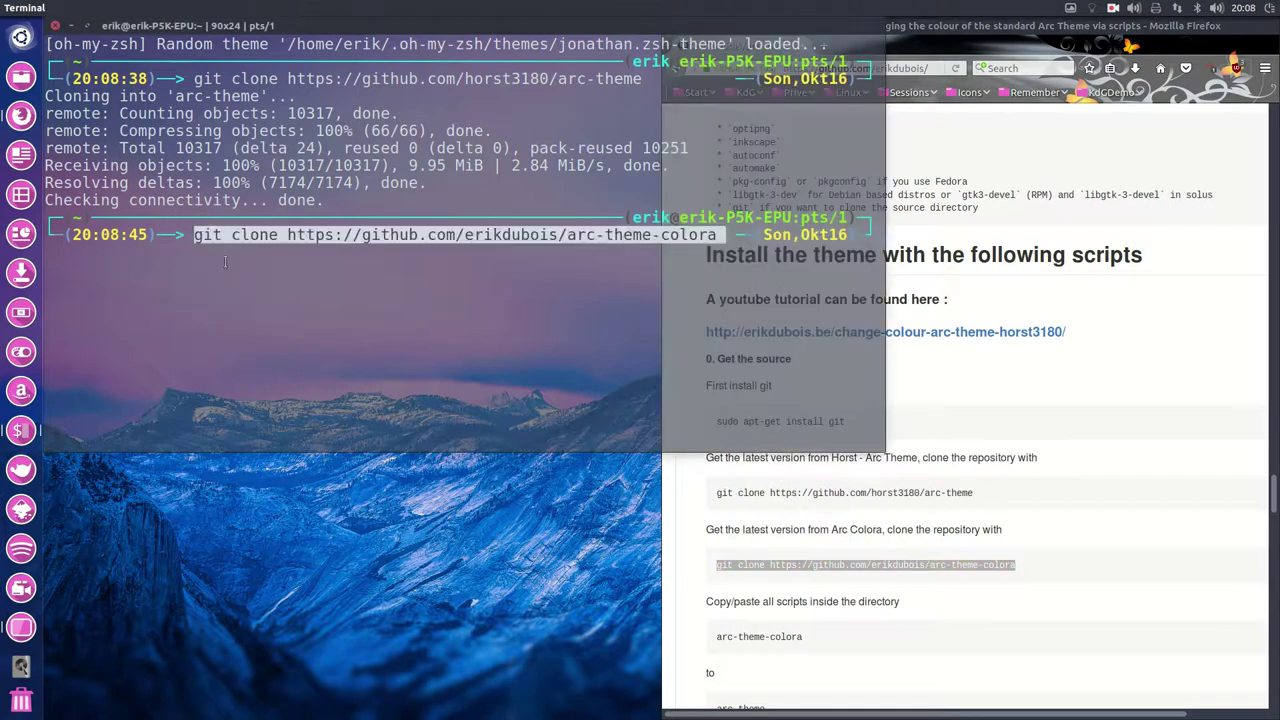
{"action": "key", "text": "Return"}
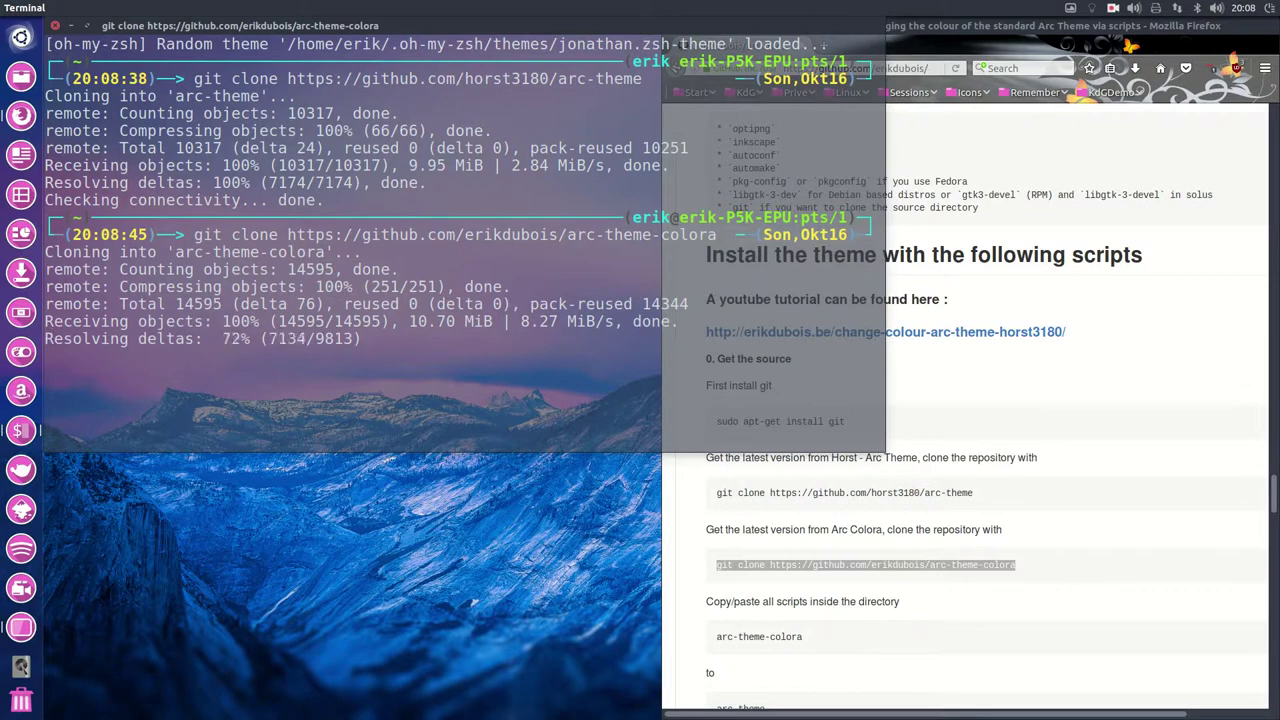
{"action": "left_click", "coordinate": [55, 25]}
Move the arc-theme and arc-theme-colora folders from Home to the Desktop, closing the file manager
{"action": "left_click", "coordinate": [9, 82]}
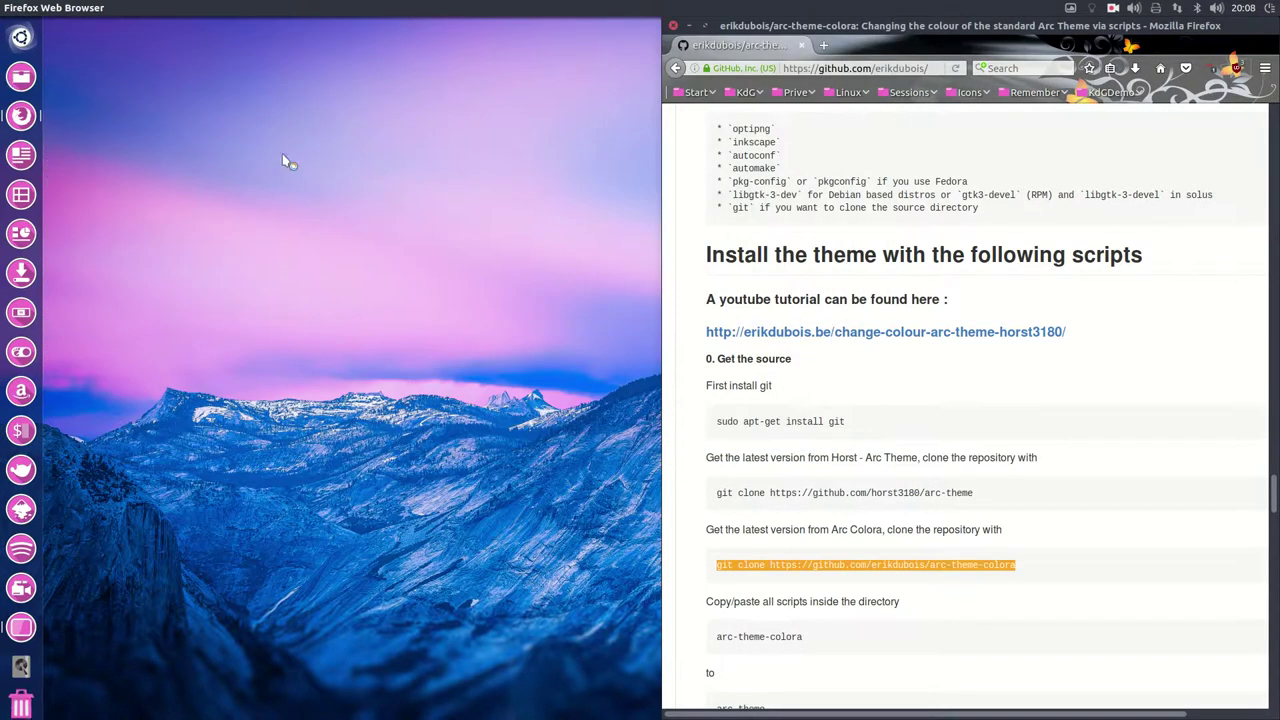
{"action": "left_click", "coordinate": [199, 90]}
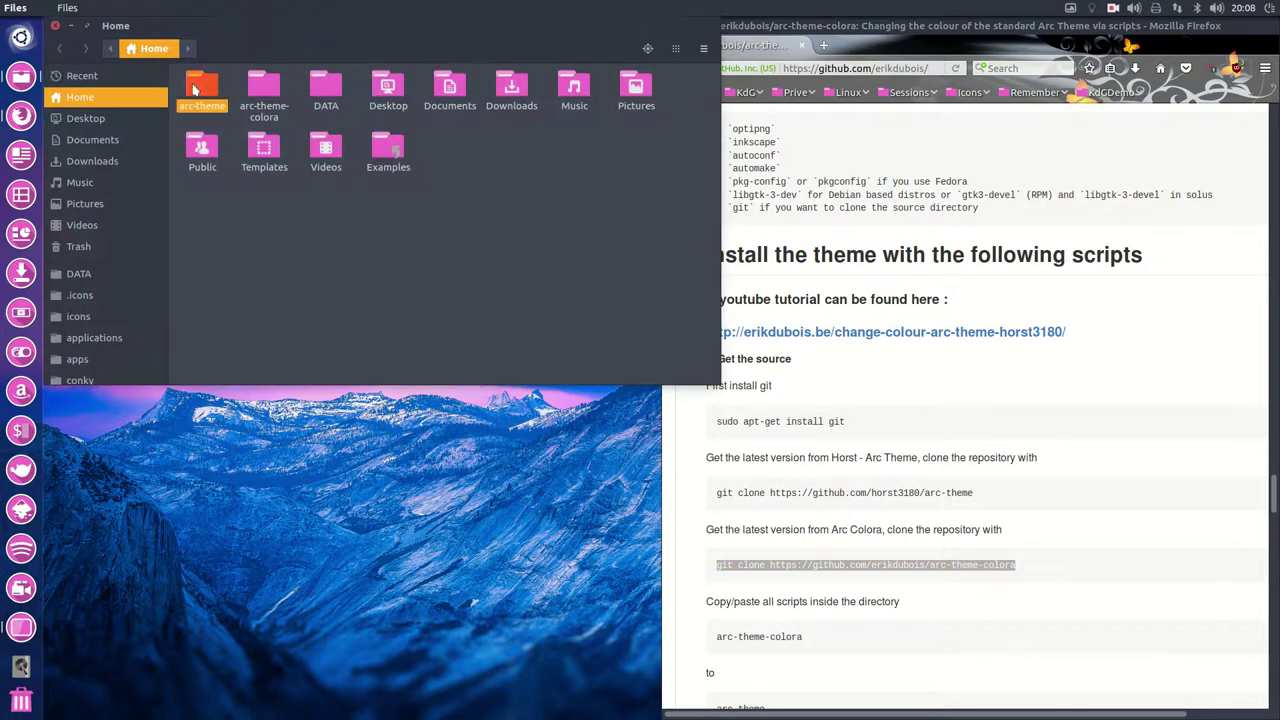
{"action": "left_click", "coordinate": [263, 88], "text": "ctrl"}
{"action": "left_click_drag", "start_coordinate": [263, 88], "coordinate": [85, 118]}
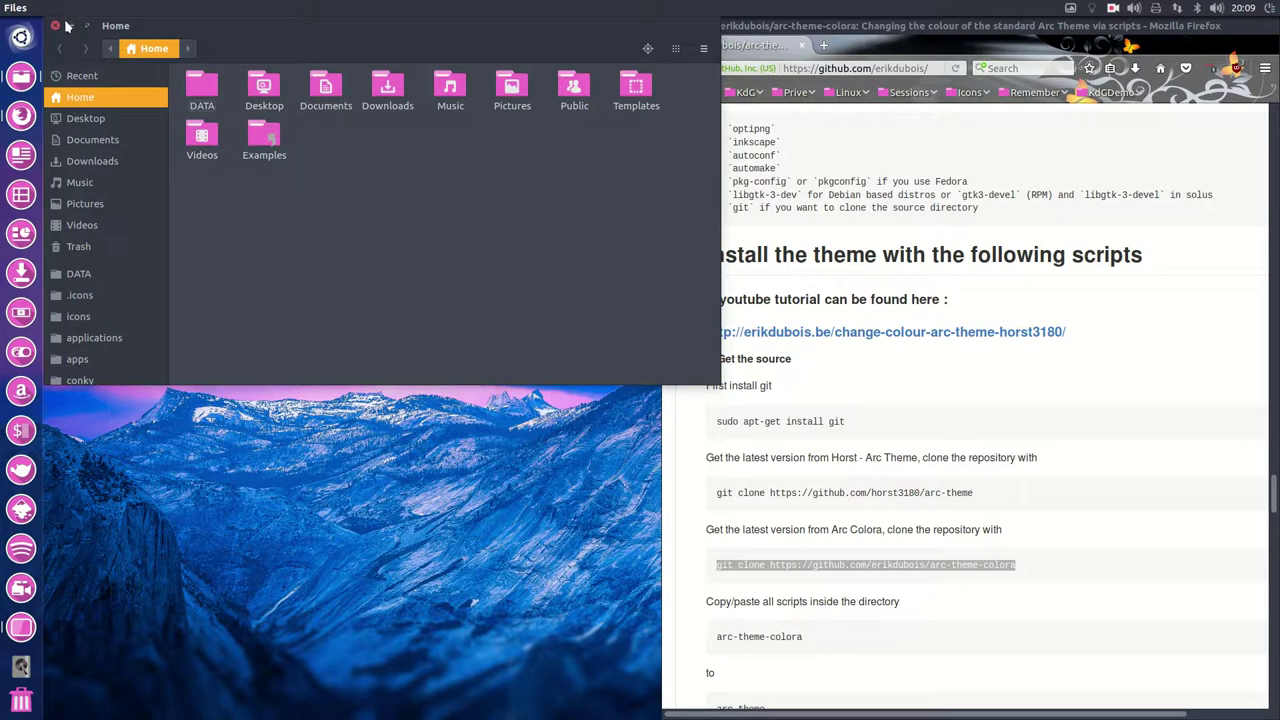
{"action": "left_click", "coordinate": [55, 25]}
In the Desktop's arc-theme-colora folder, copy the seven numbered scripts and look inside the themes folder
{"action": "double_click", "coordinate": [87, 97]}
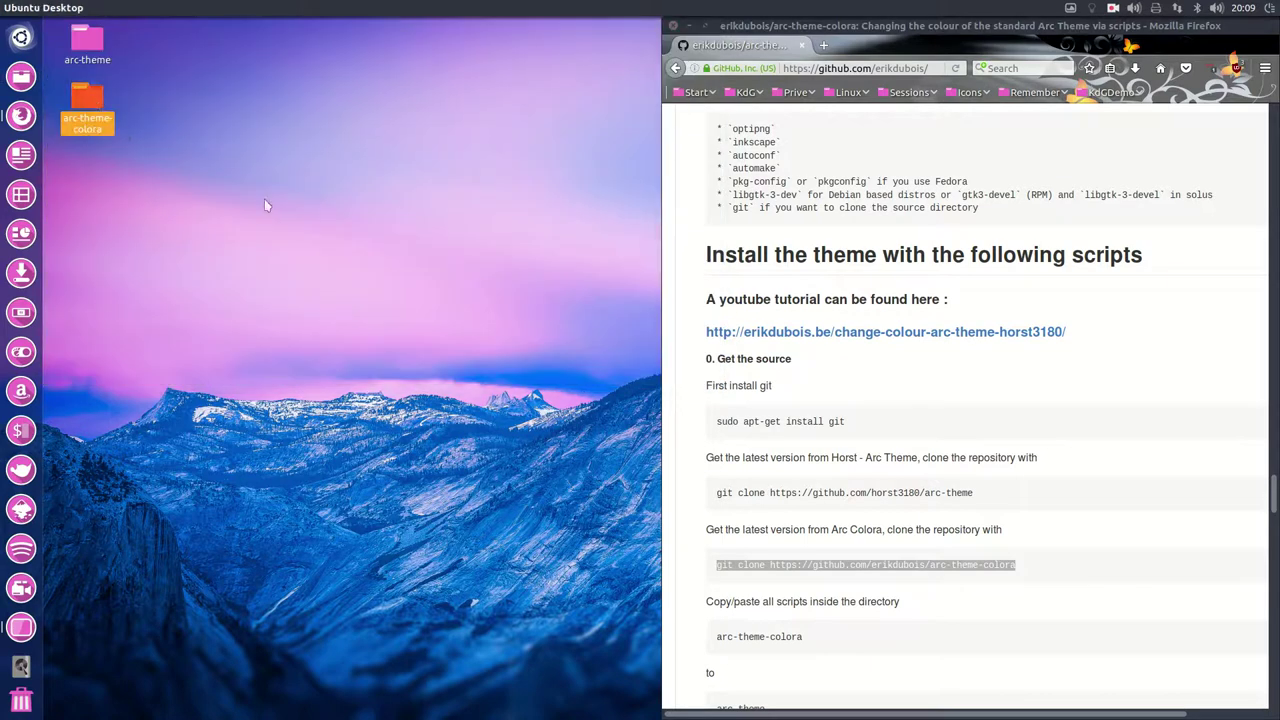
{"action": "left_click_drag", "start_coordinate": [240, 86], "coordinate": [650, 128]}
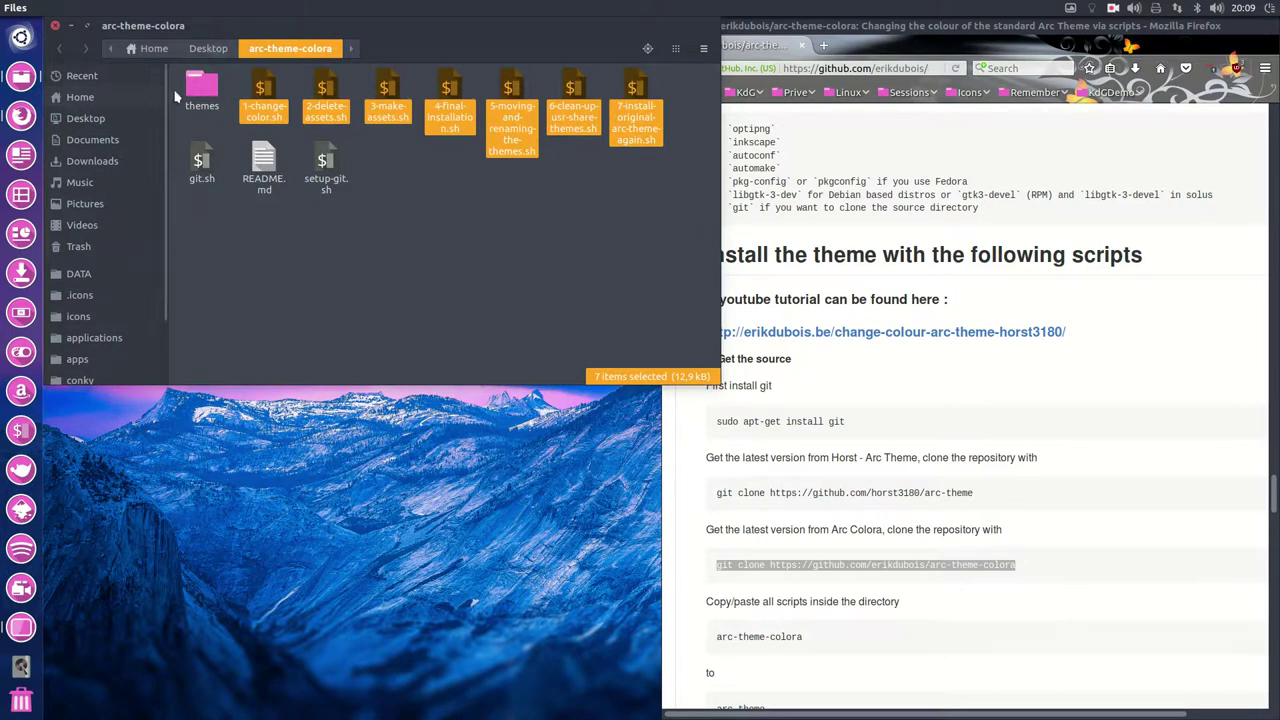
{"action": "double_click", "coordinate": [201, 88]}
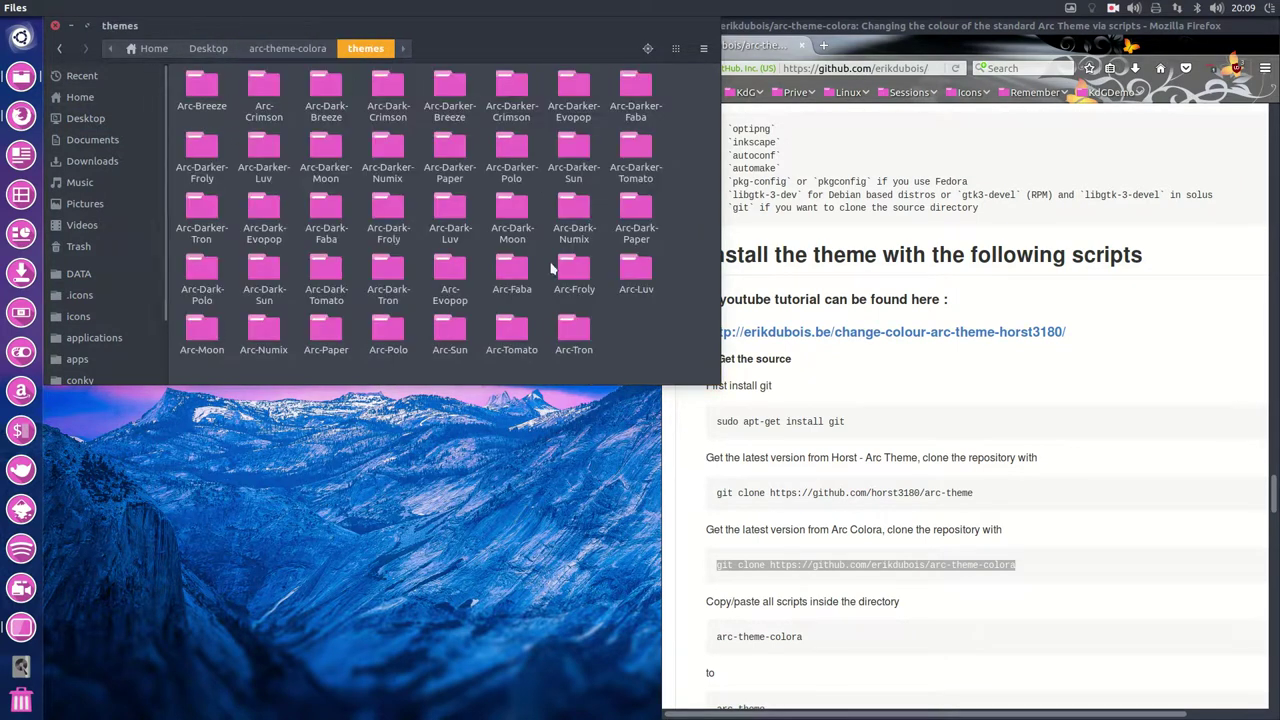
{"action": "left_click", "coordinate": [282, 50]}
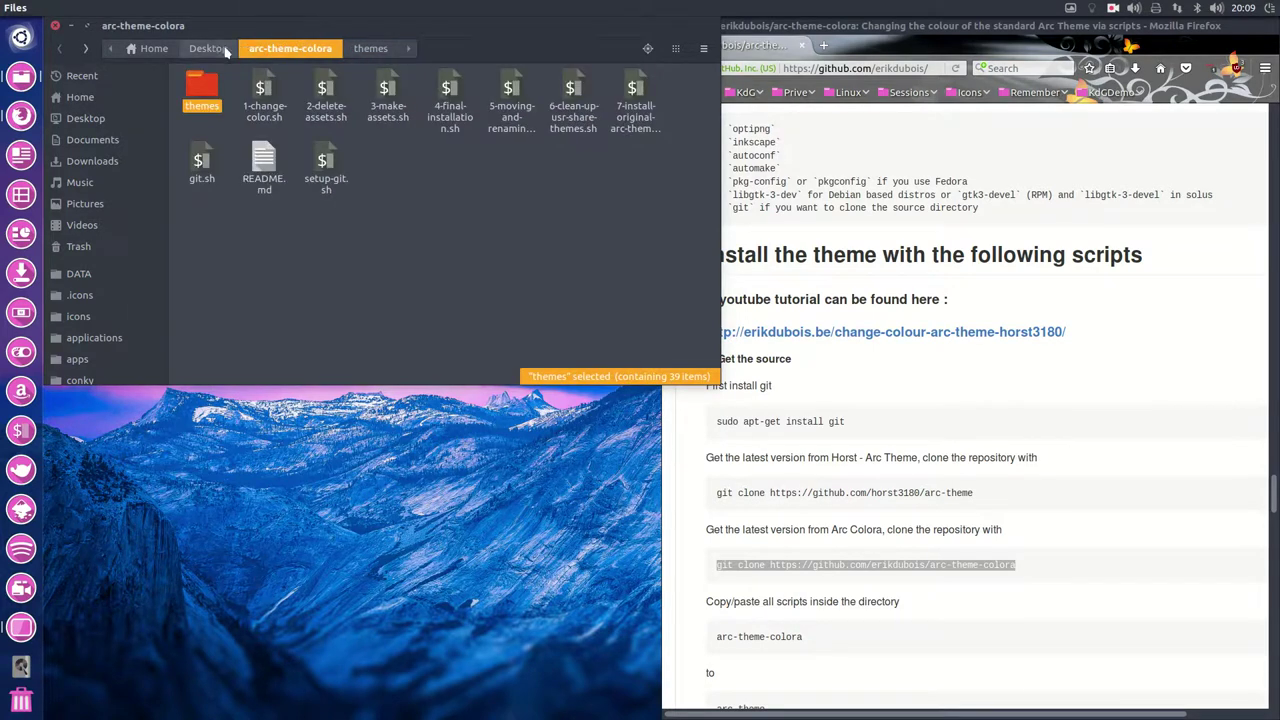
Paste the copied numbered scripts into the arc-theme folder on the Desktop
{"action": "left_click", "coordinate": [226, 50]}
{"action": "left_click", "coordinate": [209, 88]}
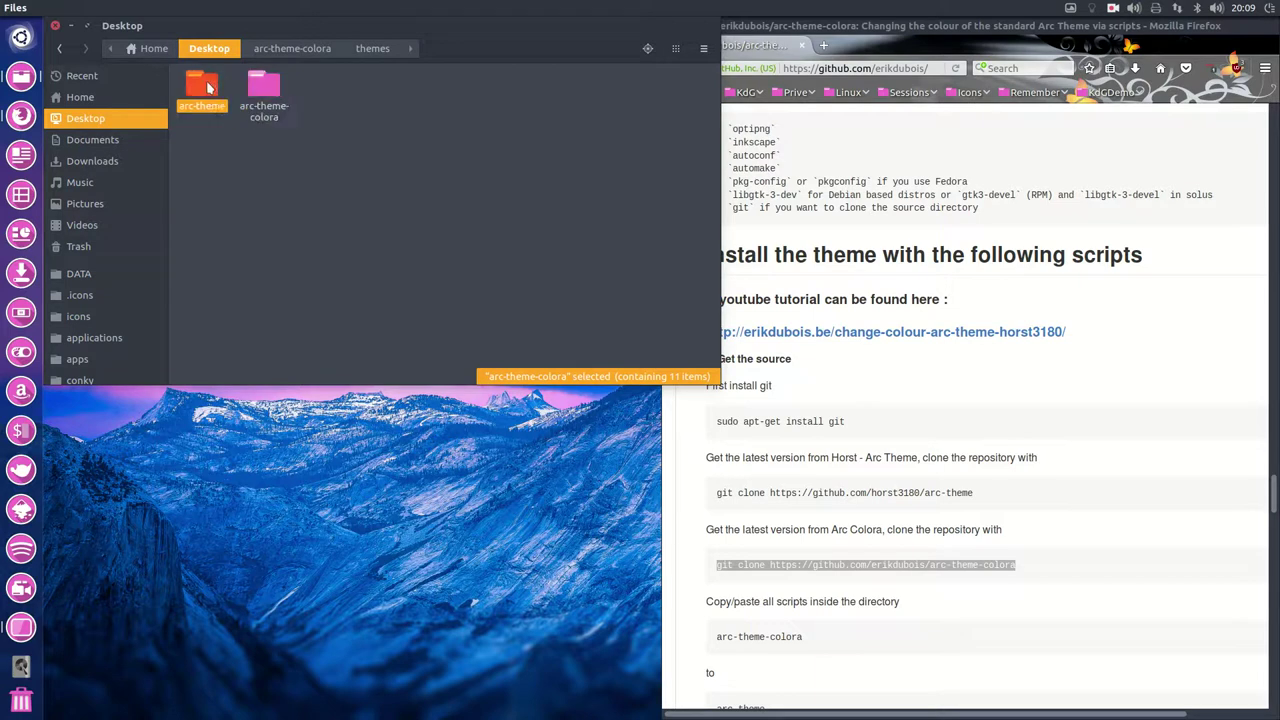
{"action": "double_click", "coordinate": [209, 88]}
{"action": "right_click", "coordinate": [267, 230]}
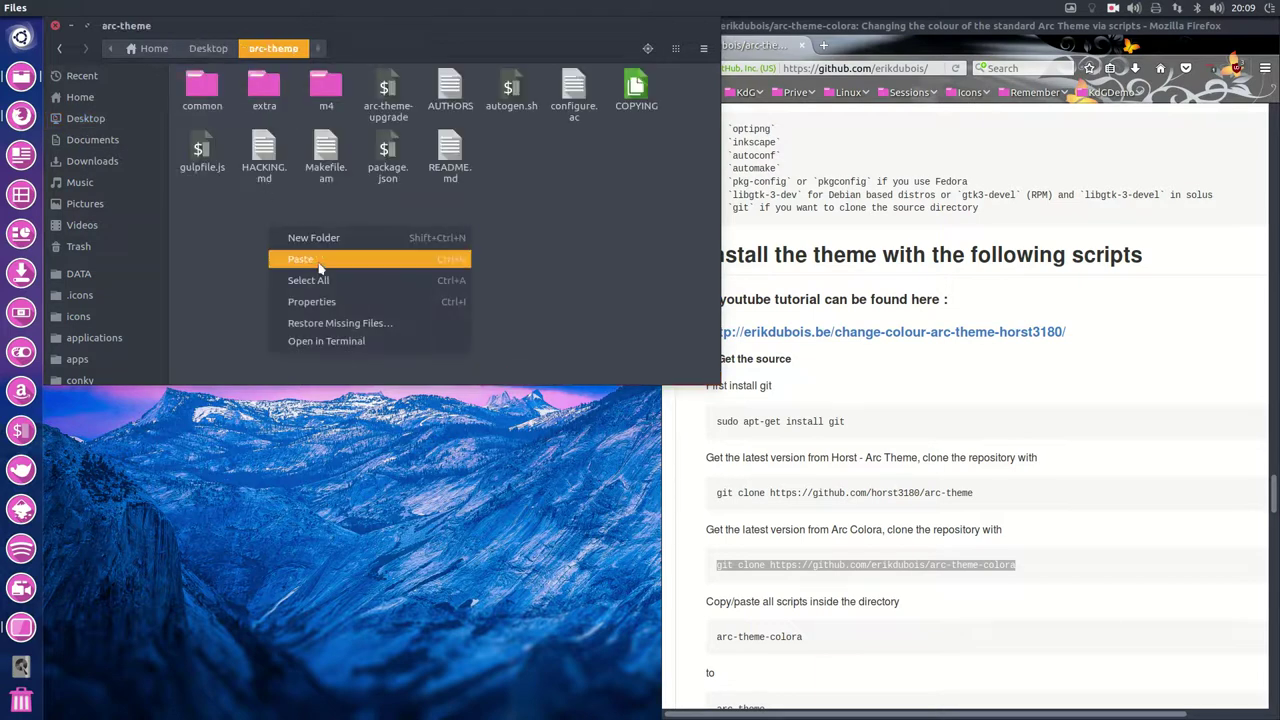
{"action": "left_click", "coordinate": [316, 260]}
{"action": "left_click", "coordinate": [494, 288]}
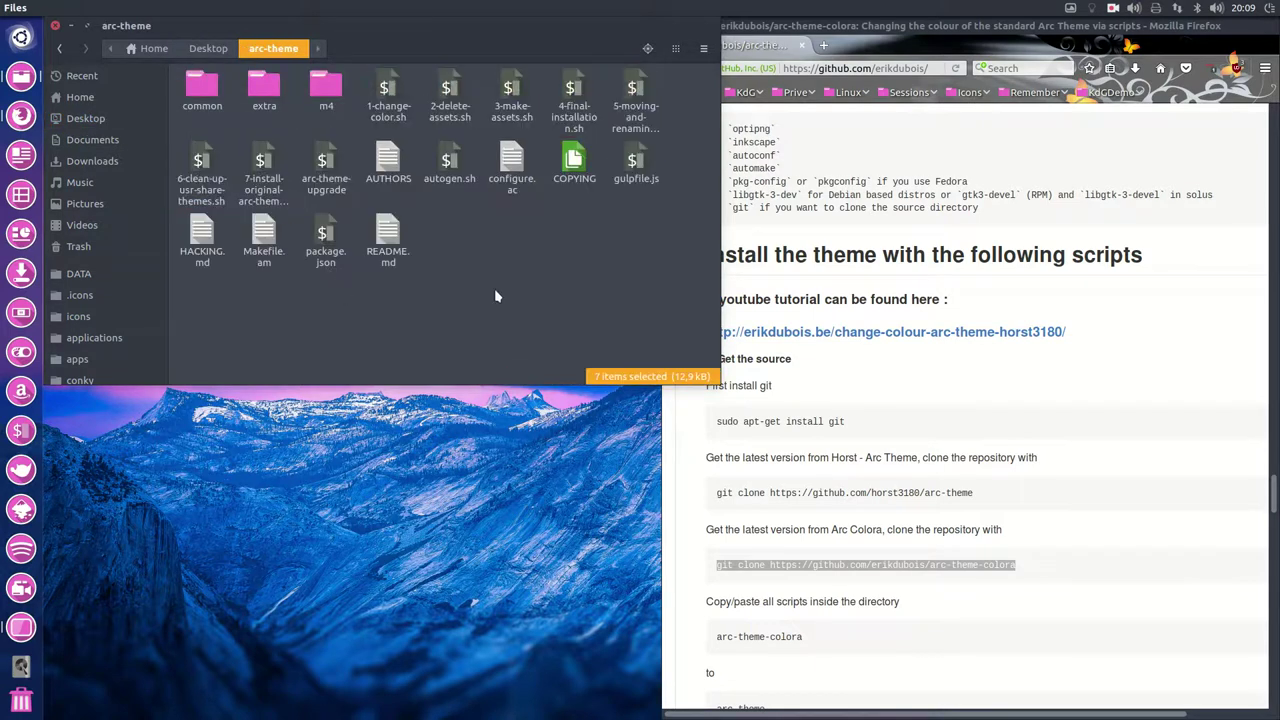
Open 1-change-color.sh in Sublime Text, bring up the Gpick palette and select the colour #F59EDD
{"action": "left_click", "coordinate": [387, 90]}
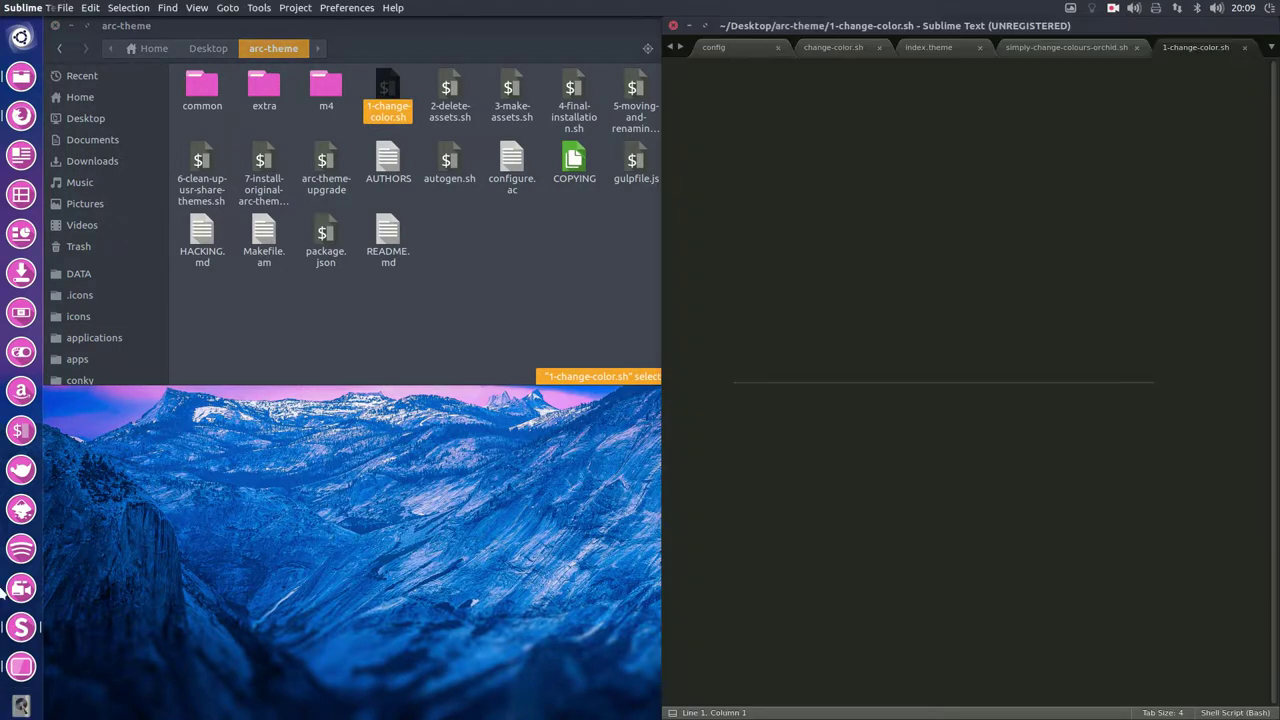
{"action": "left_click", "coordinate": [21, 665]}
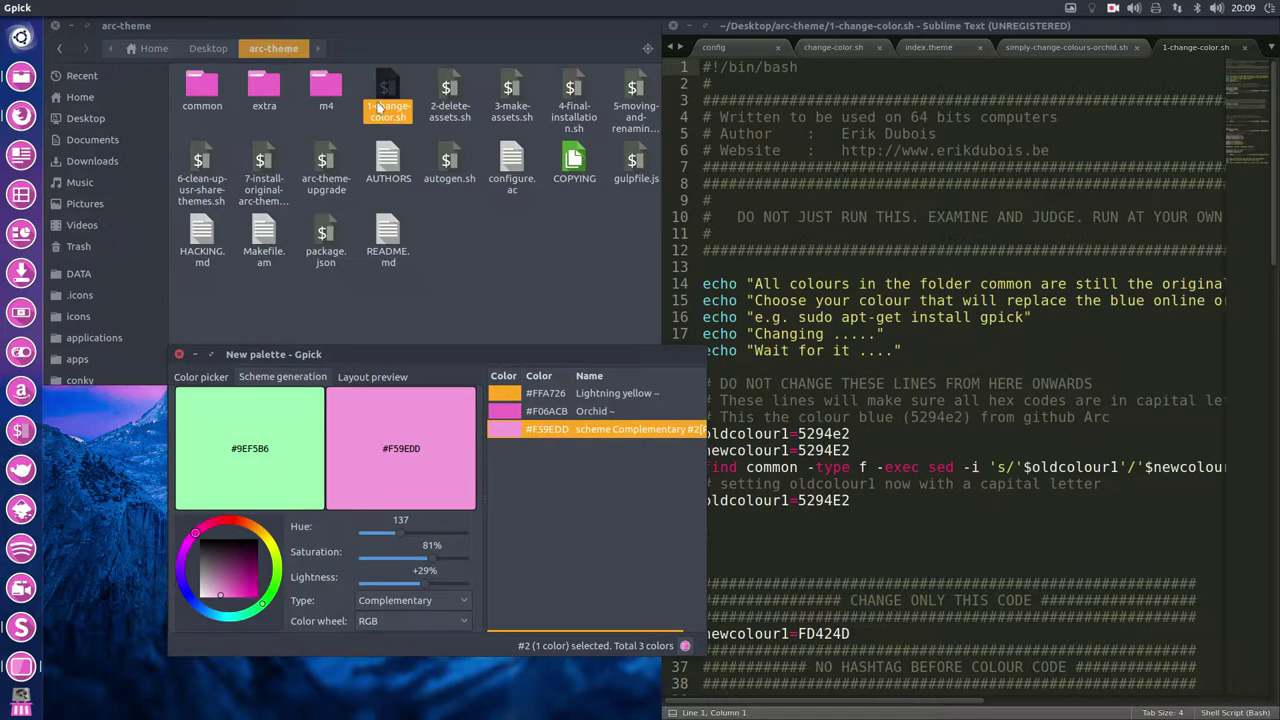
{"action": "left_click", "coordinate": [559, 412]}
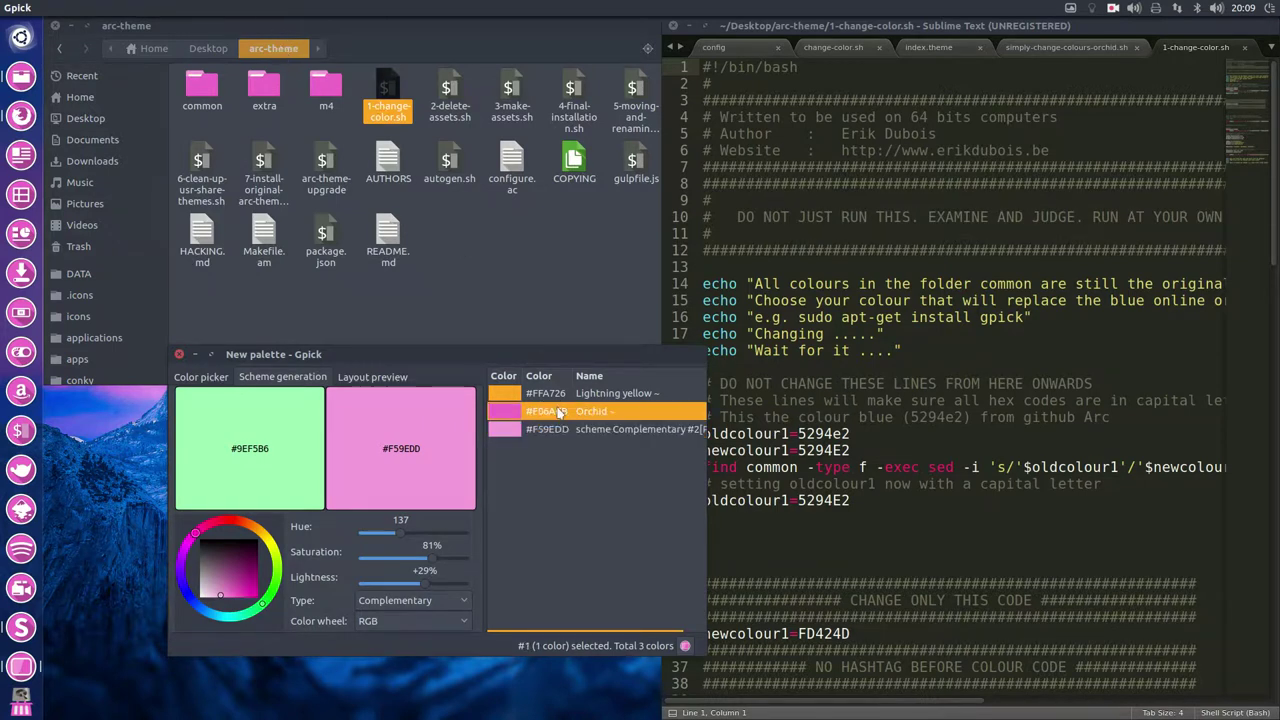
{"action": "left_click", "coordinate": [559, 430]}
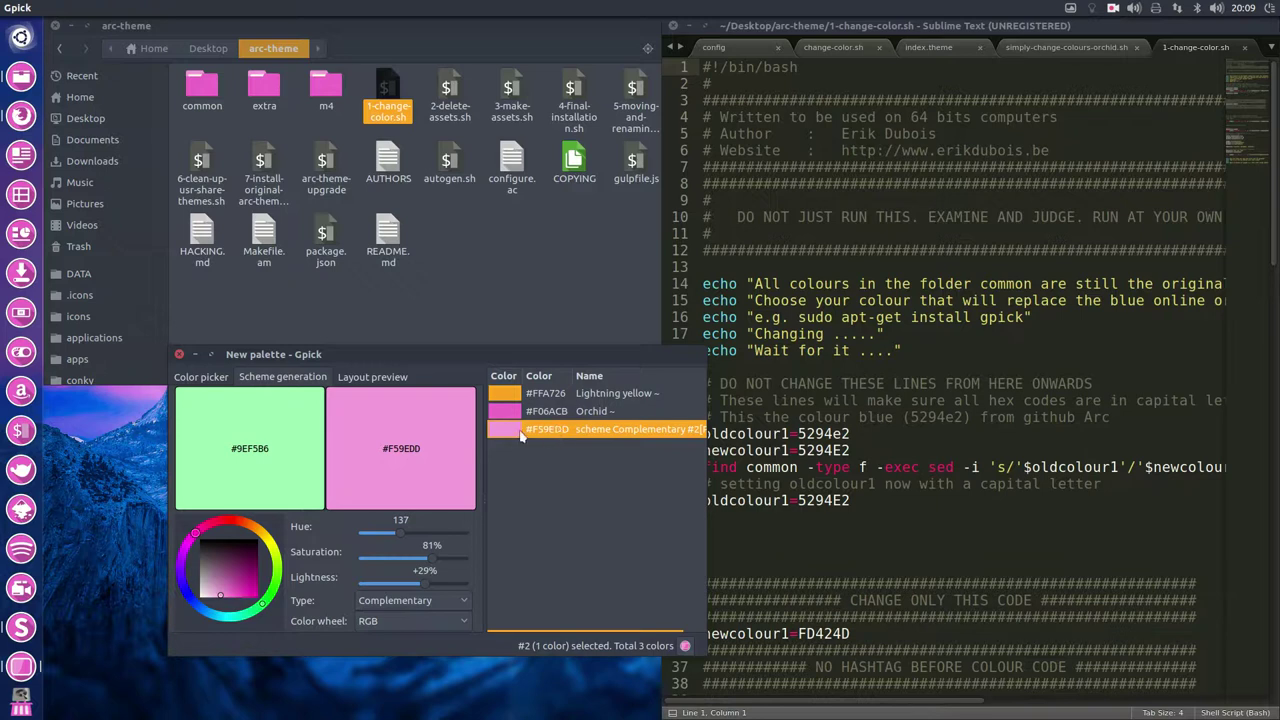
In Gpick's scheme generation, set the lightness to +33%, add the pink #F7B0E4 to the palette and copy its hex code
{"action": "mouse_move", "coordinate": [424, 586]}
{"action": "left_mouse_down"}
{"action": "mouse_move", "coordinate": [414, 590]}
{"action": "mouse_move", "coordinate": [428, 596]}
{"action": "left_mouse_up"}
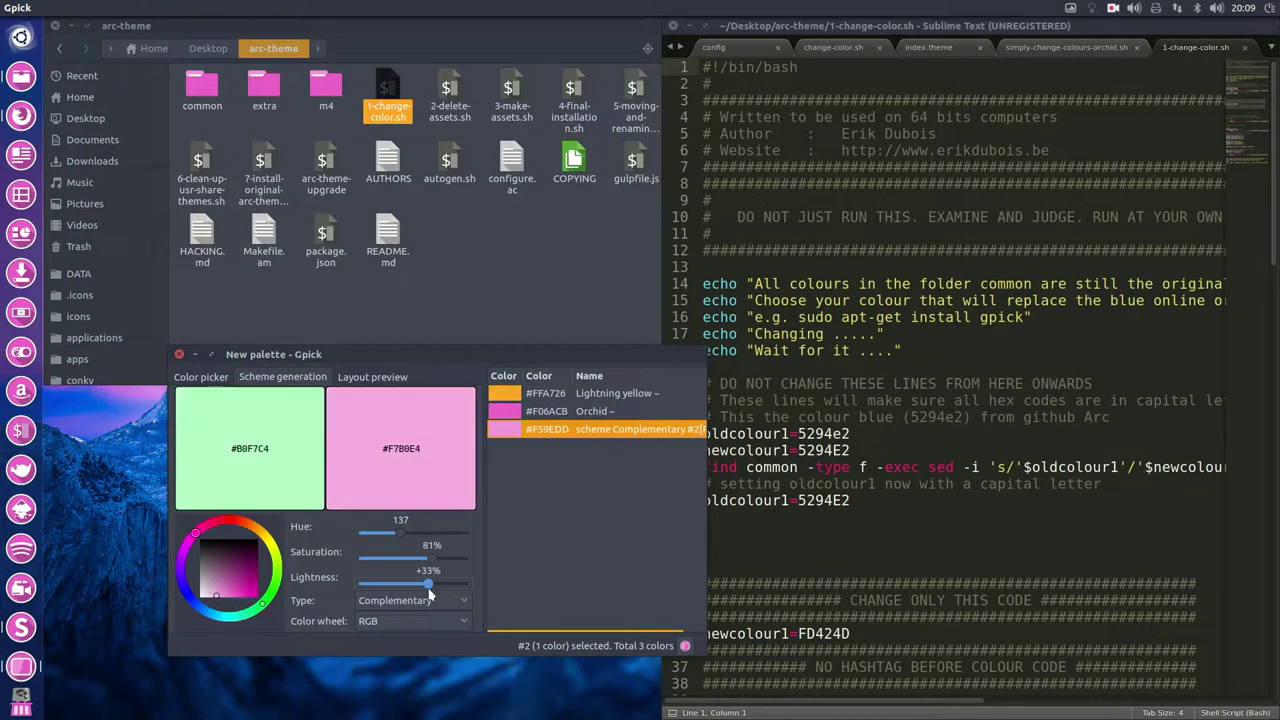
{"action": "right_click", "coordinate": [414, 459]}
{"action": "left_click", "coordinate": [442, 471]}
{"action": "left_click", "coordinate": [549, 457]}
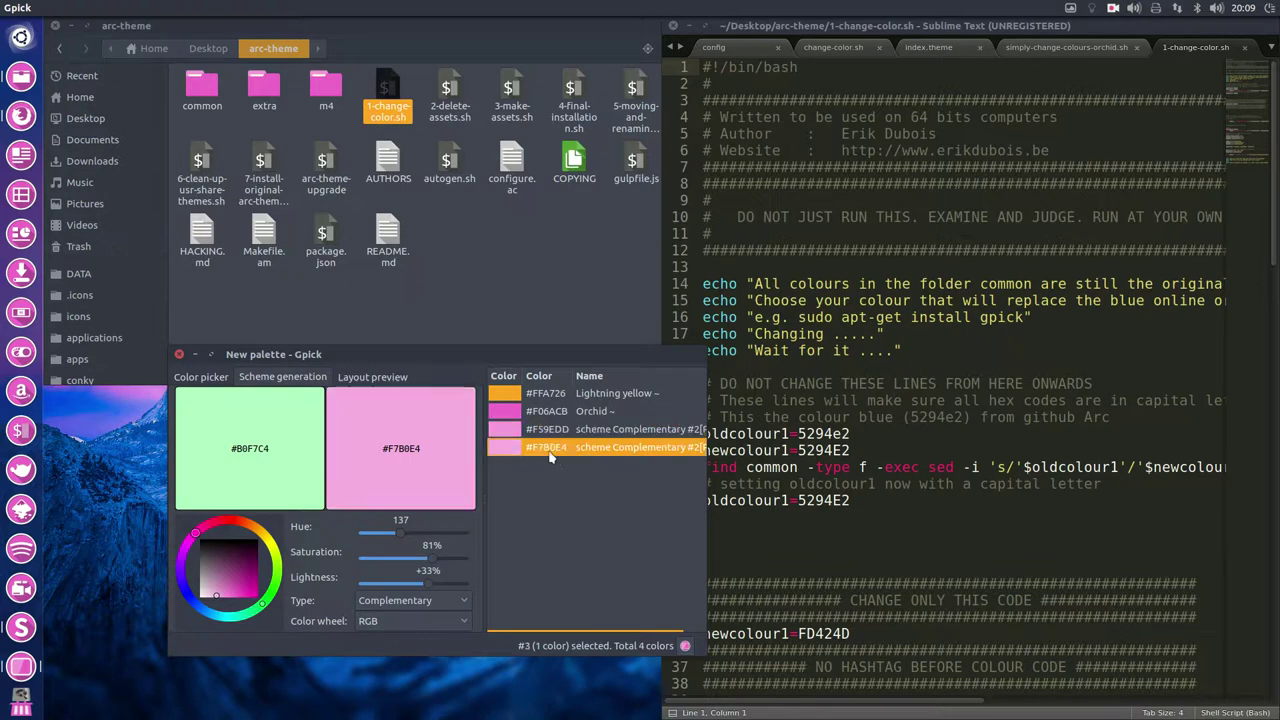
{"action": "right_click", "coordinate": [513, 449]}
{"action": "mouse_move", "coordinate": [535, 456]}
{"action": "left_click", "coordinate": [700, 457]}
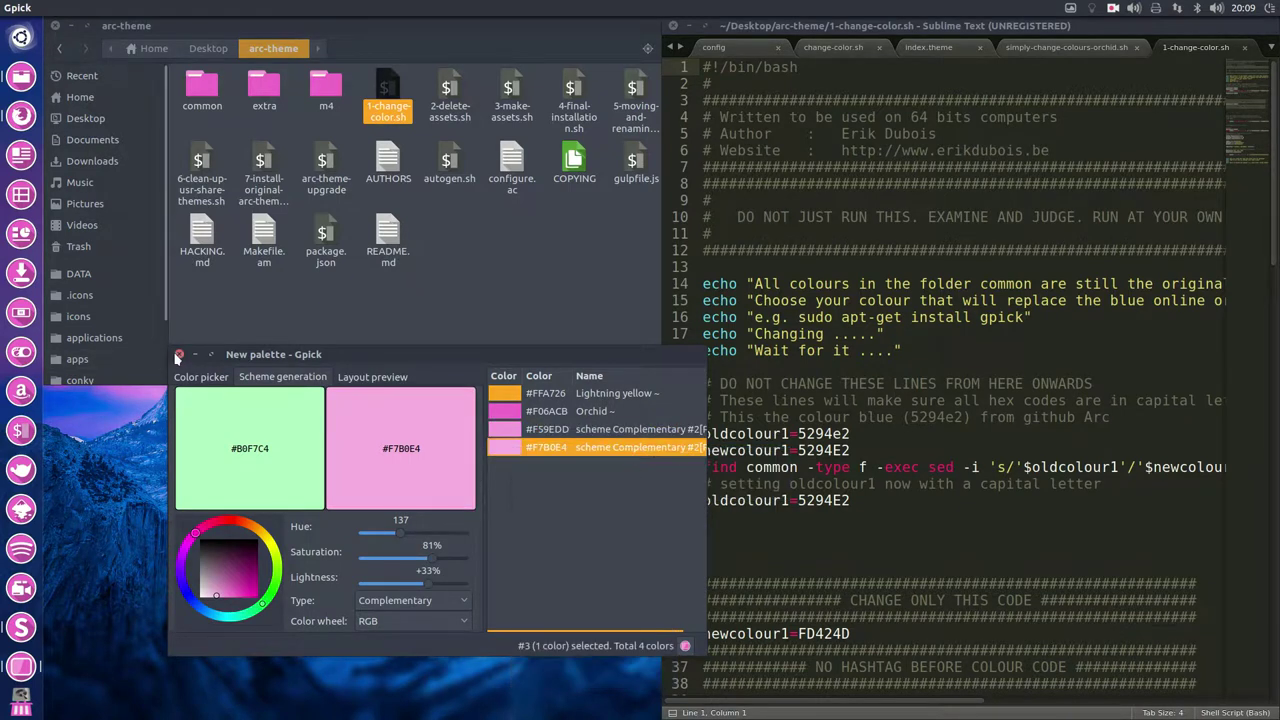
Put Gpick away, set newcolour1 in 1-change-color.sh to F7B0E4 without the hashtag, save the script and close Sublime Text
{"action": "left_click", "coordinate": [880, 500]}
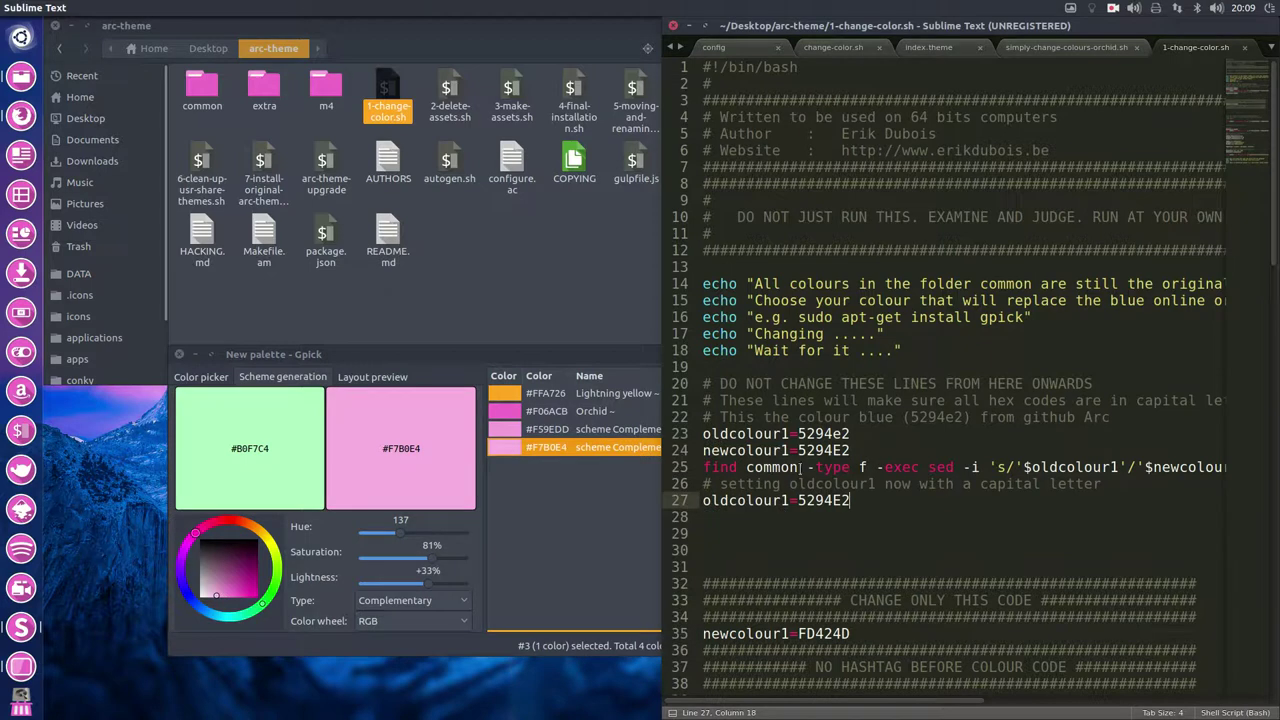
{"action": "left_click", "coordinate": [200, 355]}
{"action": "scroll", "coordinate": [886, 544], "scroll_direction": "down", "scroll_amount": 3}
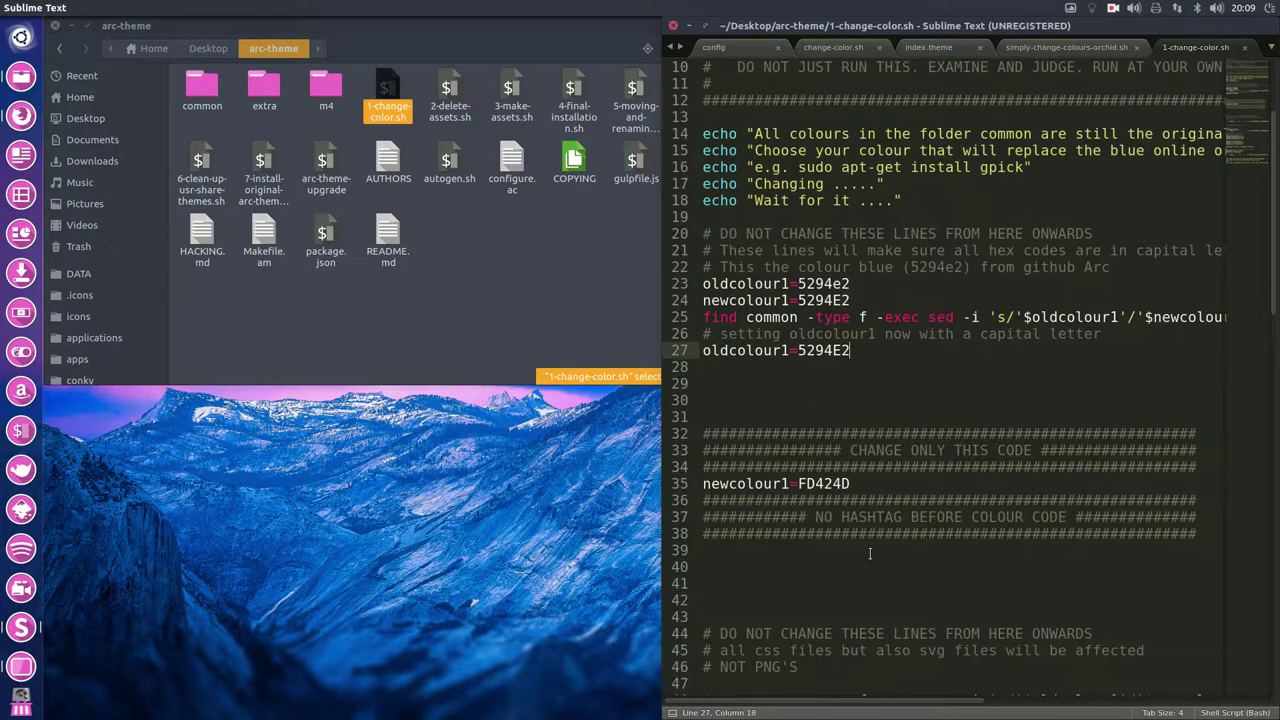
{"action": "double_click", "coordinate": [820, 483]}
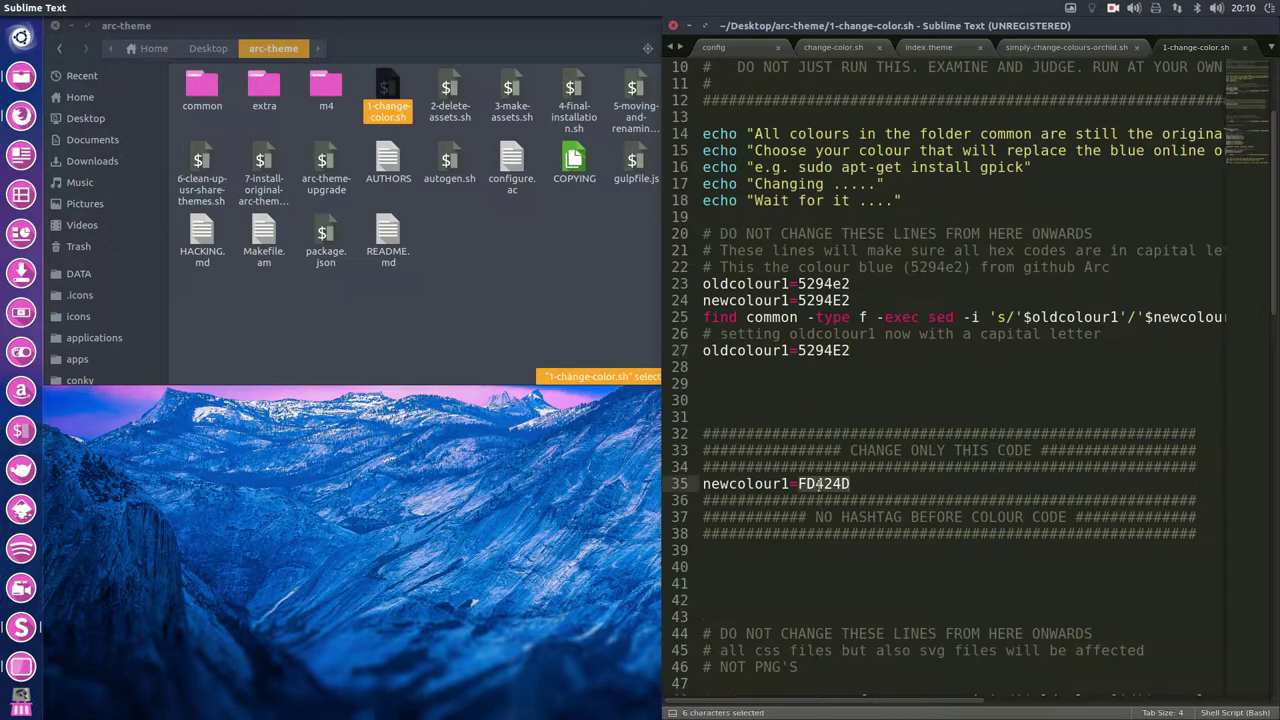
{"action": "type", "text": "#F7B0E4"}
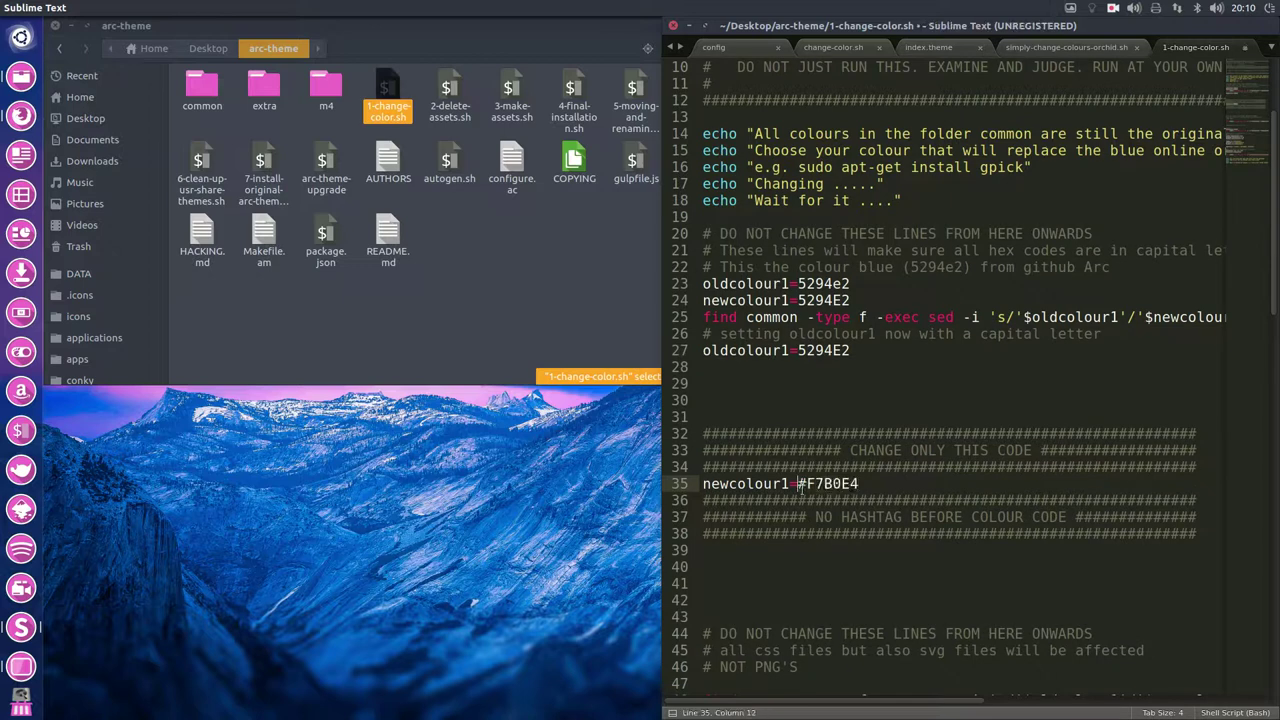
{"action": "key", "text": "Delete"}
{"action": "scroll", "coordinate": [831, 474], "scroll_direction": "down", "scroll_amount": 15}
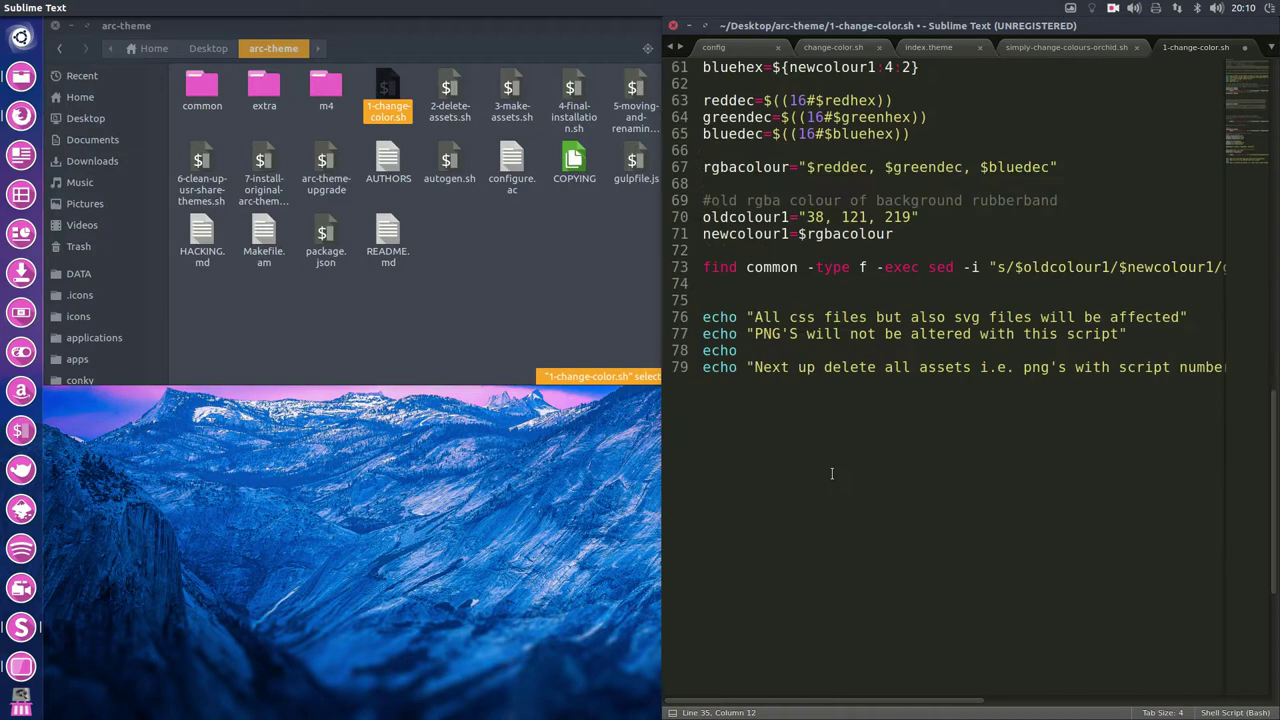
{"action": "key", "text": "ctrl+s"}
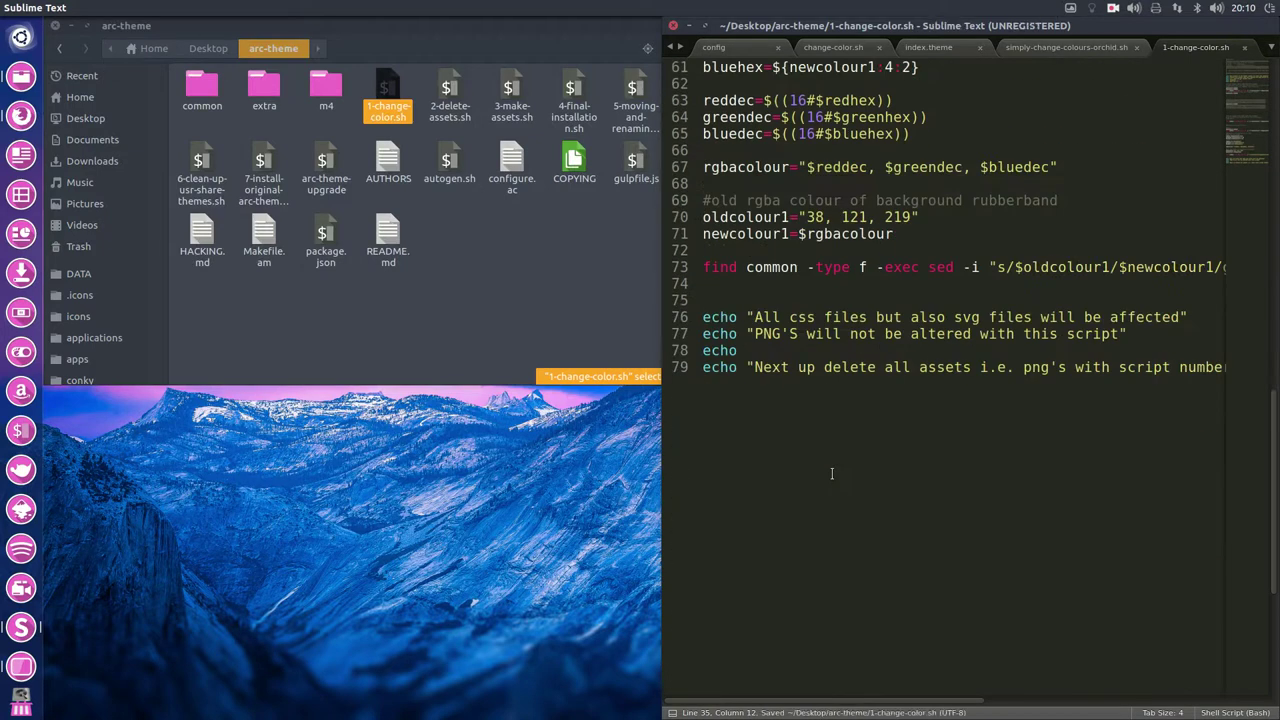
{"action": "left_click", "coordinate": [674, 27]}
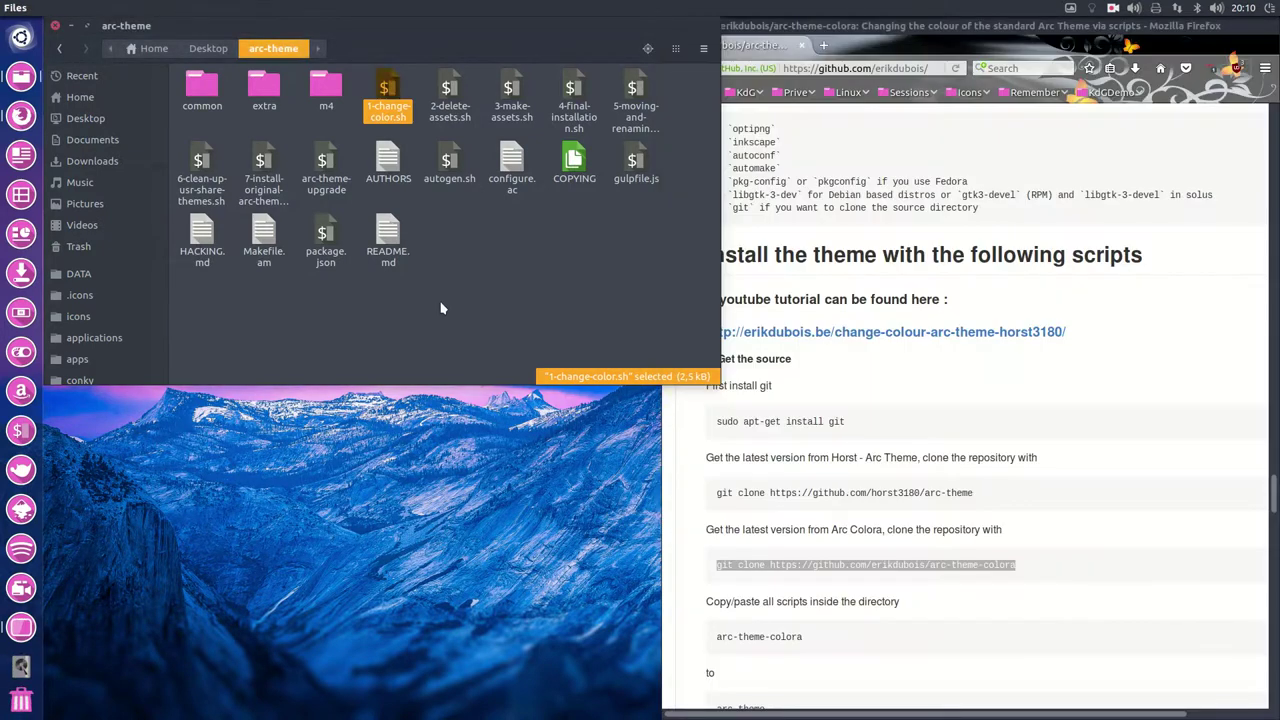
Open a terminal in the arc-theme folder and run ./1-change-color.sh
{"action": "right_click", "coordinate": [441, 305]}
{"action": "left_click", "coordinate": [497, 417]}
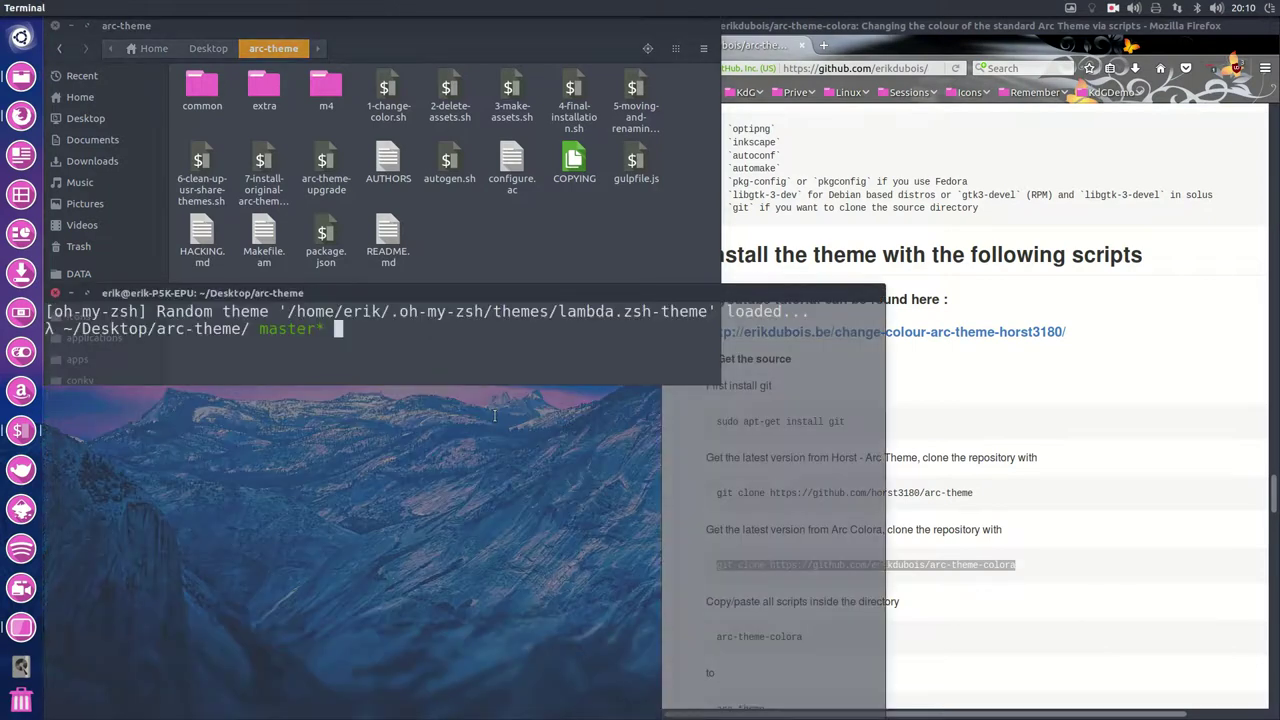
{"action": "type", "text": "./1"}
{"action": "key", "text": "Tab"}
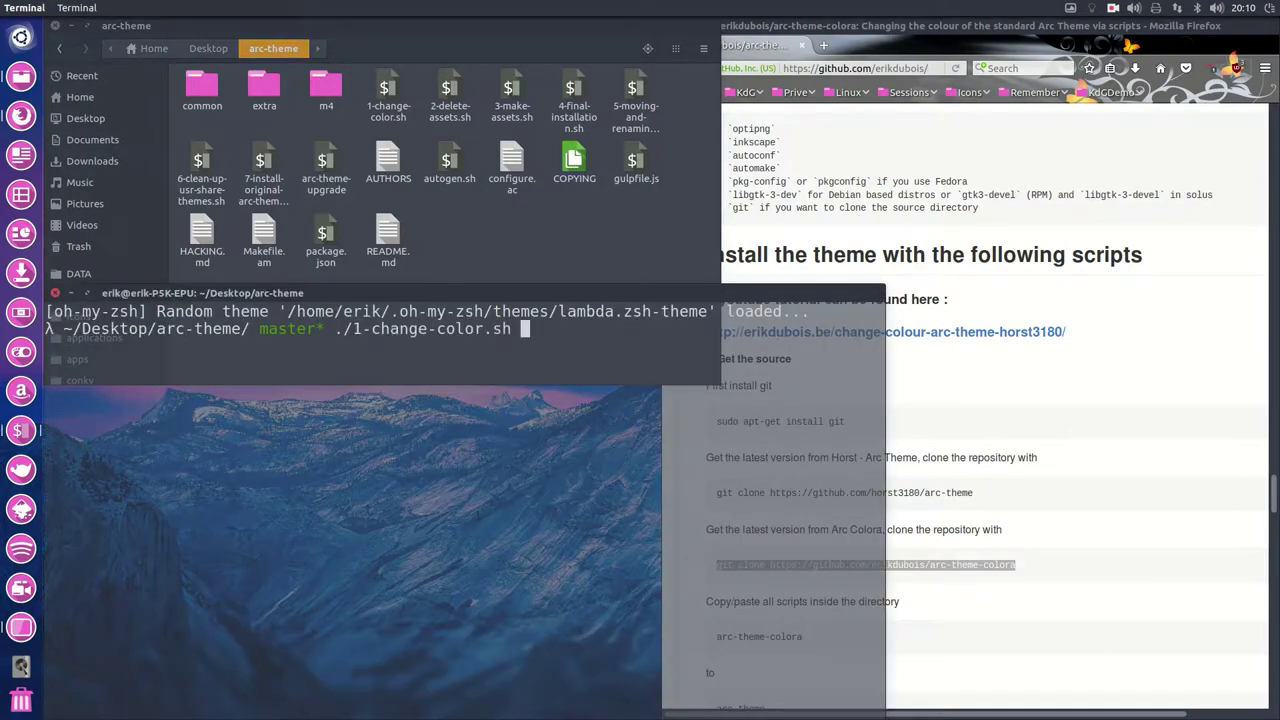
{"action": "key", "text": "Return"}
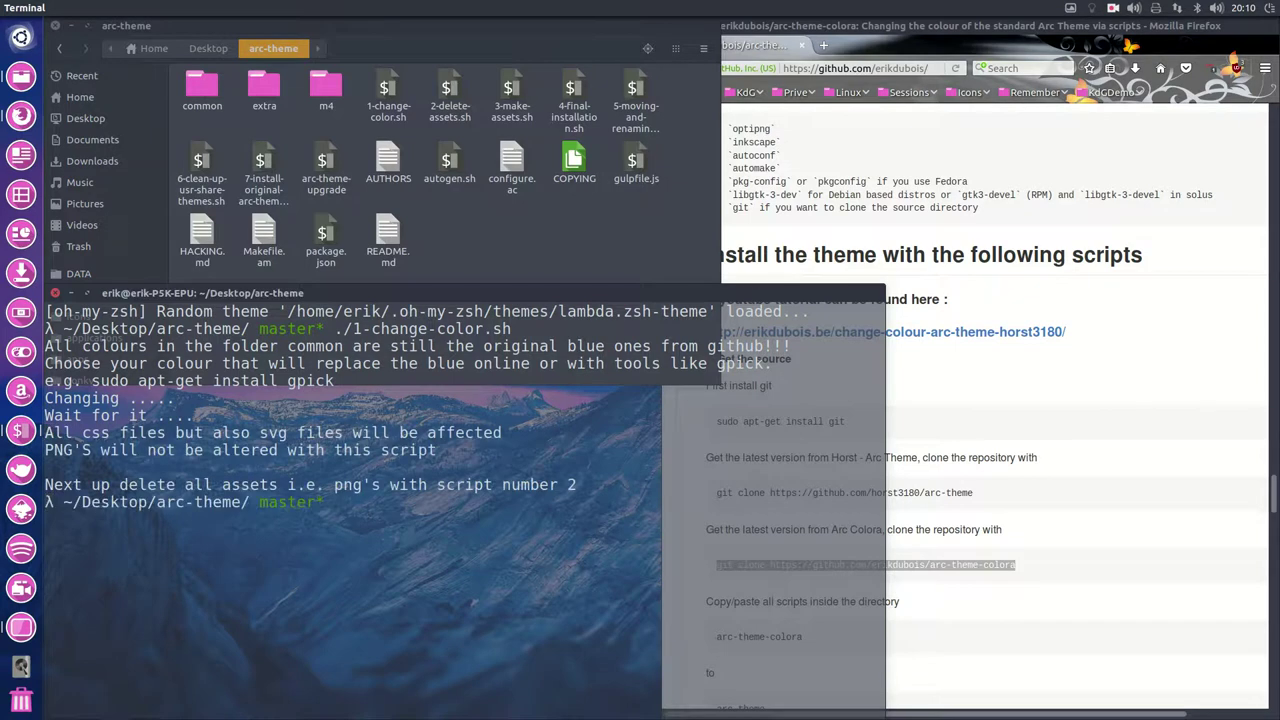
Run ./2-delete-assets.sh to delete the old PNG assets of the Arc theme
{"action": "type", "text": ".:2"}
{"action": "key", "text": "BackSpace"}
{"action": "key", "text": "BackSpace"}
{"action": "type", "text": "/2"}
{"action": "key", "text": "Tab"}
{"action": "key", "text": "Return"}
Run ./3-make-assets.sh and enter the sudo password to start rendering the new theme assets
{"action": "type", "text": "./3"}
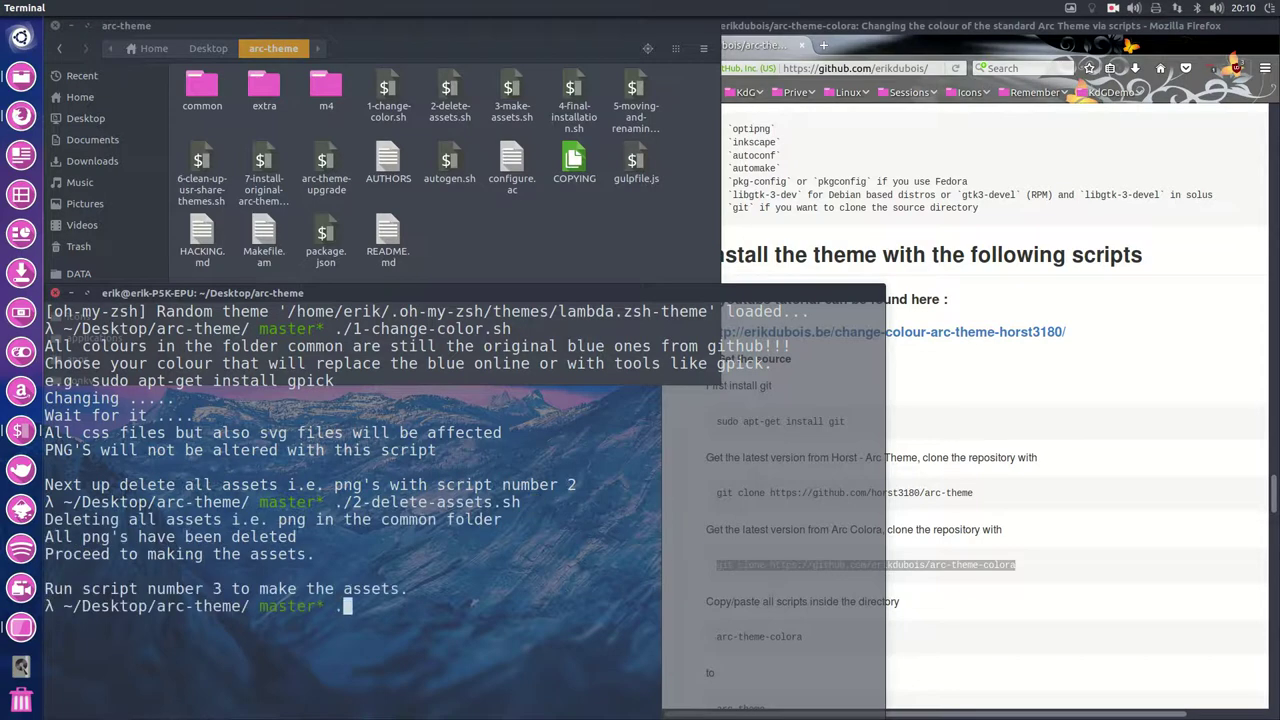
{"action": "key", "text": "Tab"}
{"action": "key", "text": "Return"}
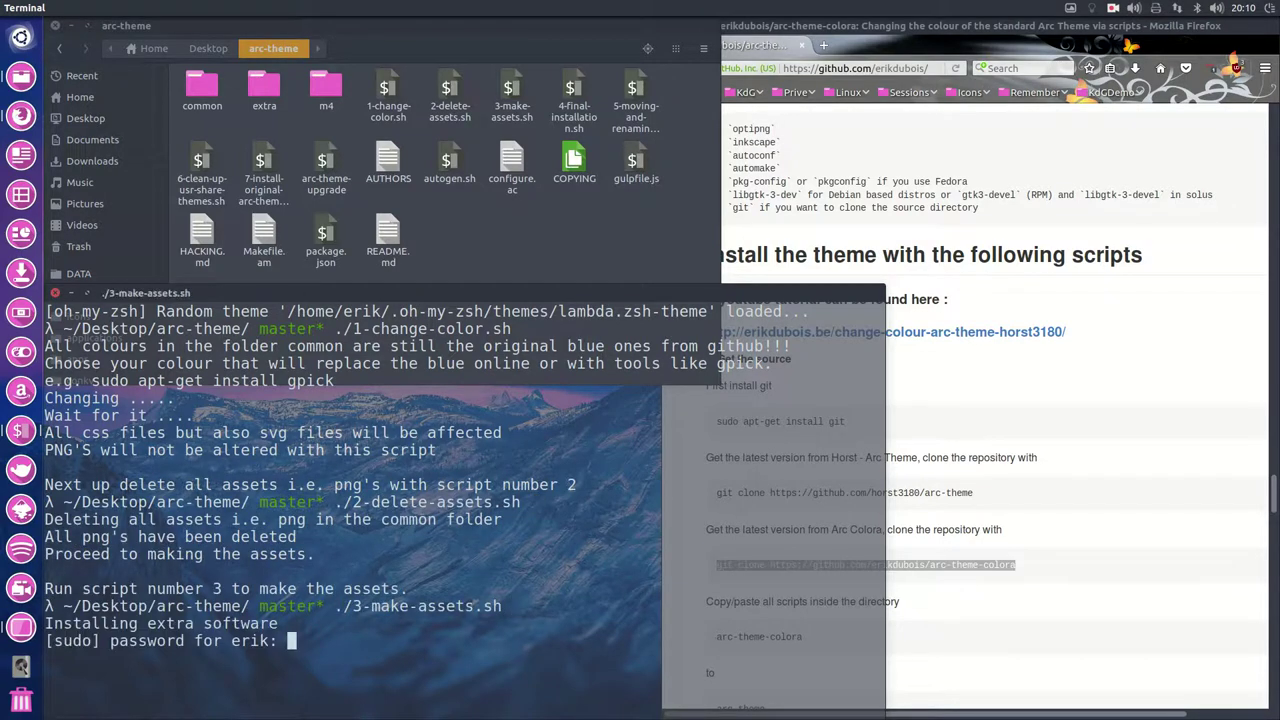
{"action": "key", "text": "Return"}
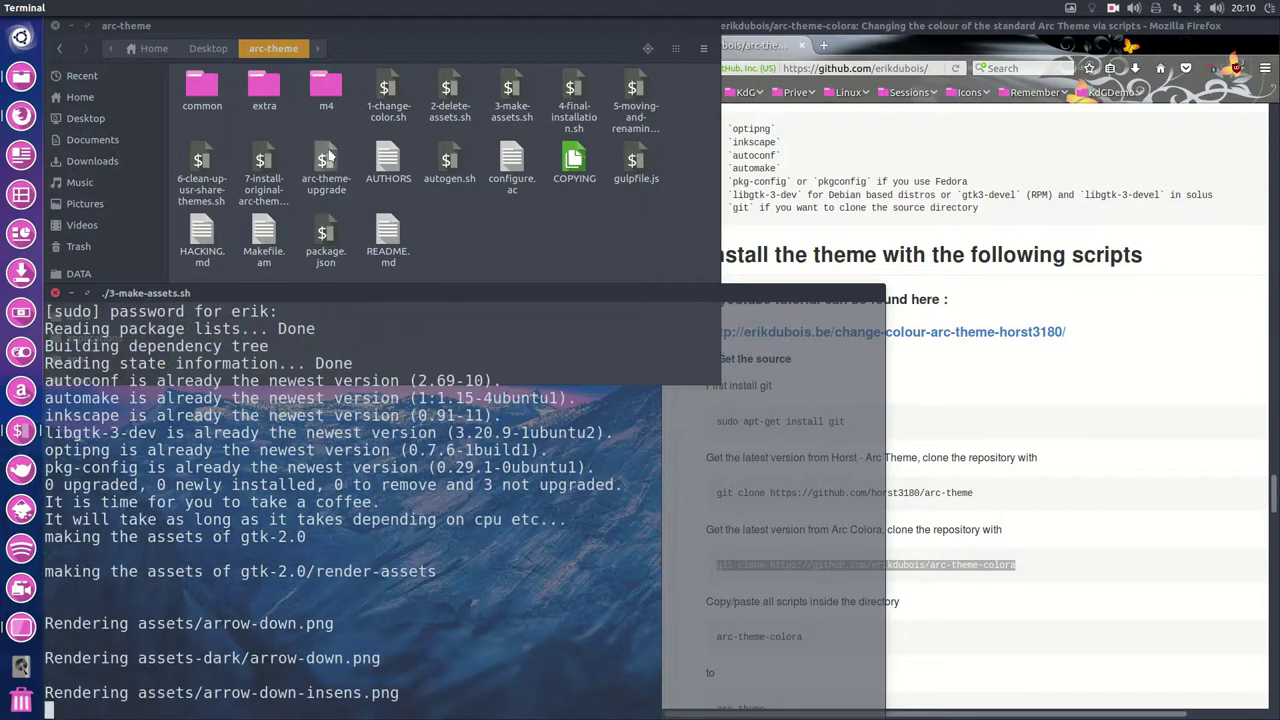
Browse to the common/gtk-2.0/assets folder and examine the PNG files being rendered
{"action": "left_click", "coordinate": [211, 87]}
{"action": "double_click", "coordinate": [211, 87]}
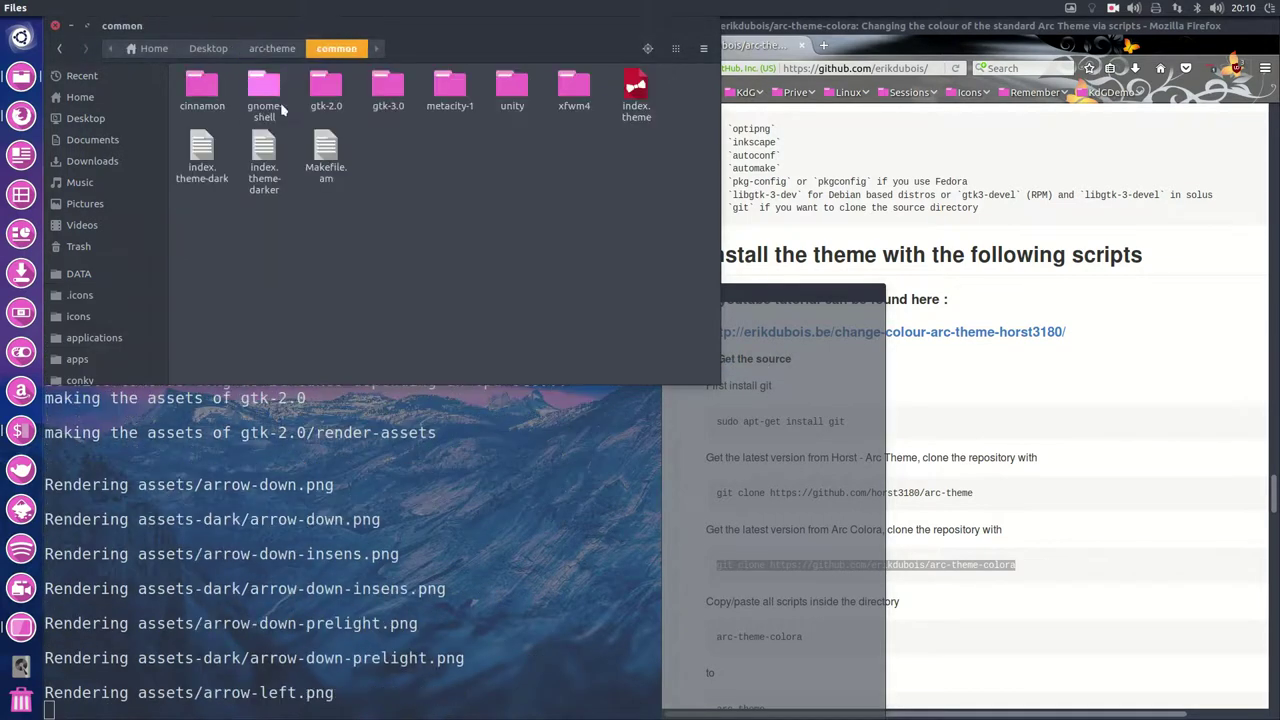
{"action": "double_click", "coordinate": [326, 87]}
{"action": "double_click", "coordinate": [201, 87]}
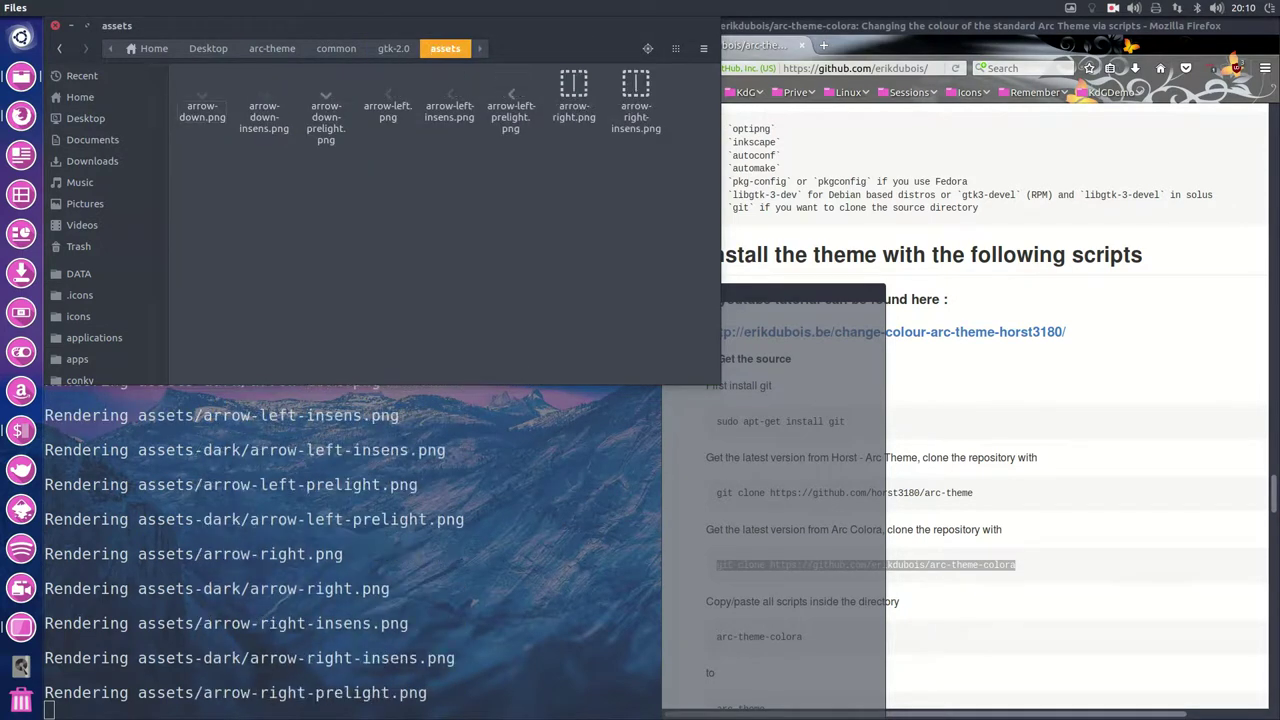
{"action": "scroll", "coordinate": [295, 125], "scroll_direction": "down", "scroll_amount": 1}
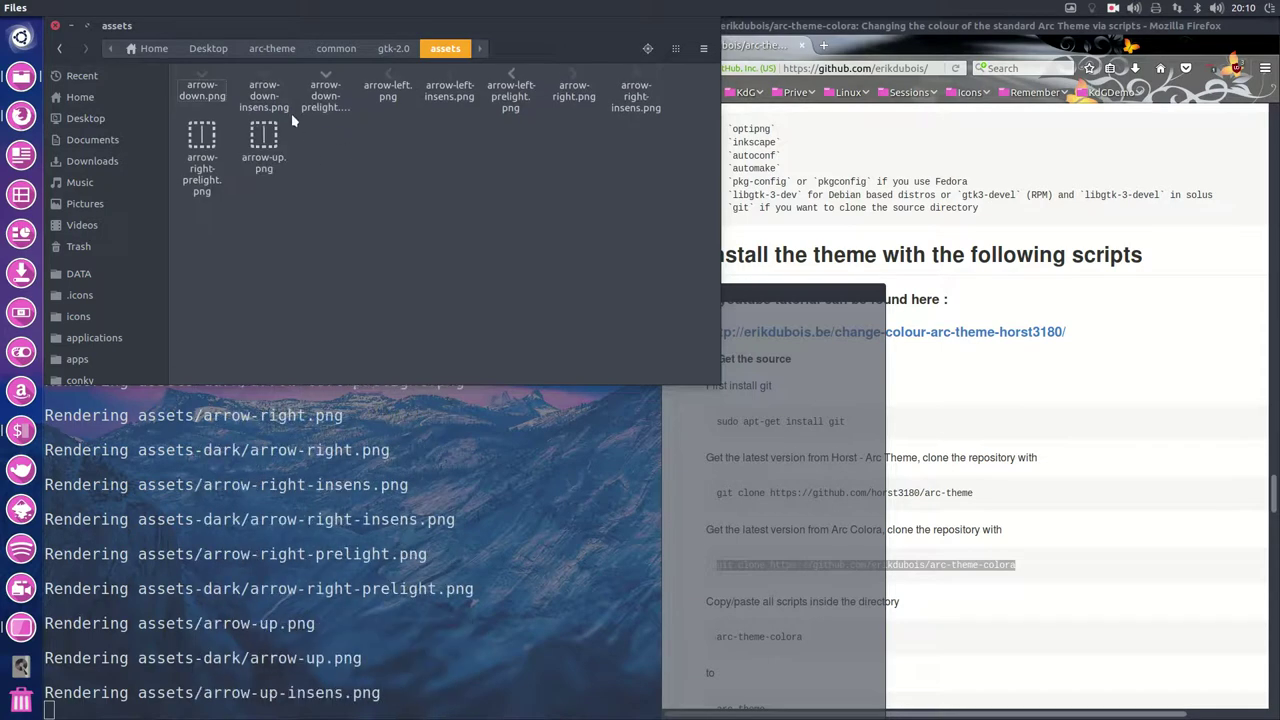
Inspect the recoloured assets-dark.svg from the gtk-2.0 folder in Image Viewer, and close it again
{"action": "left_click", "coordinate": [394, 49]}
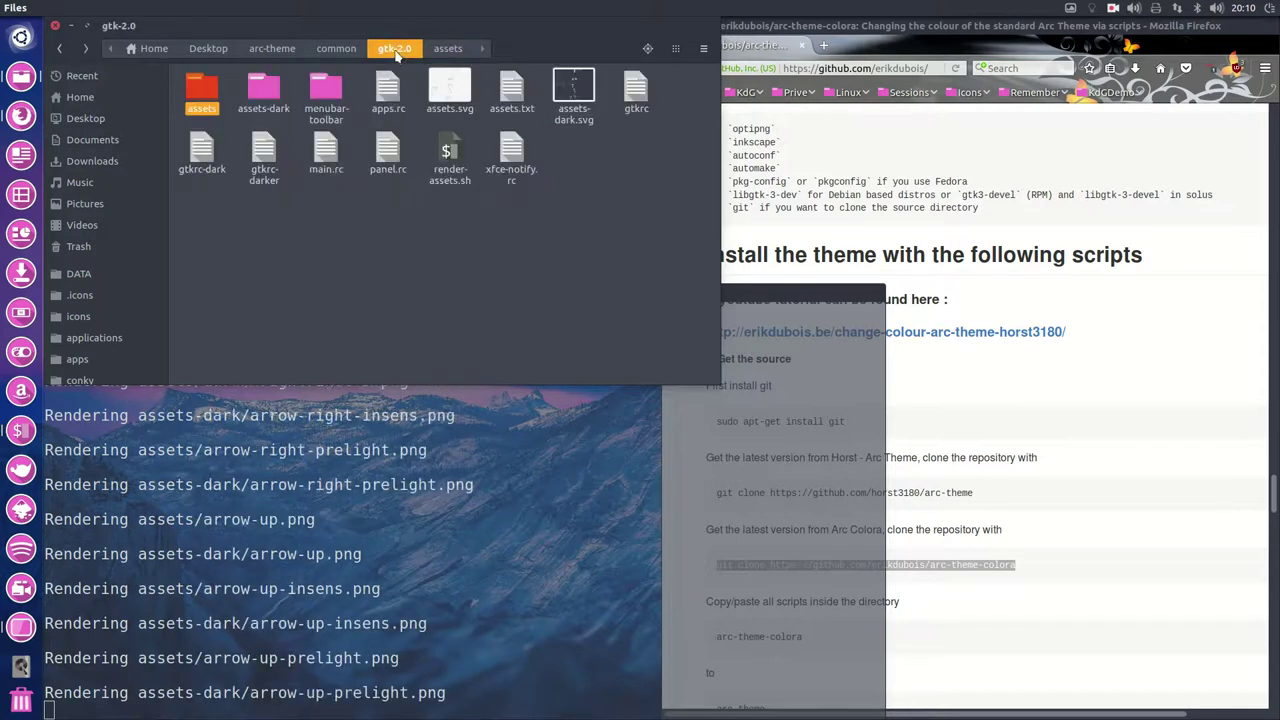
{"action": "left_click", "coordinate": [574, 92]}
{"action": "right_click", "coordinate": [587, 90]}
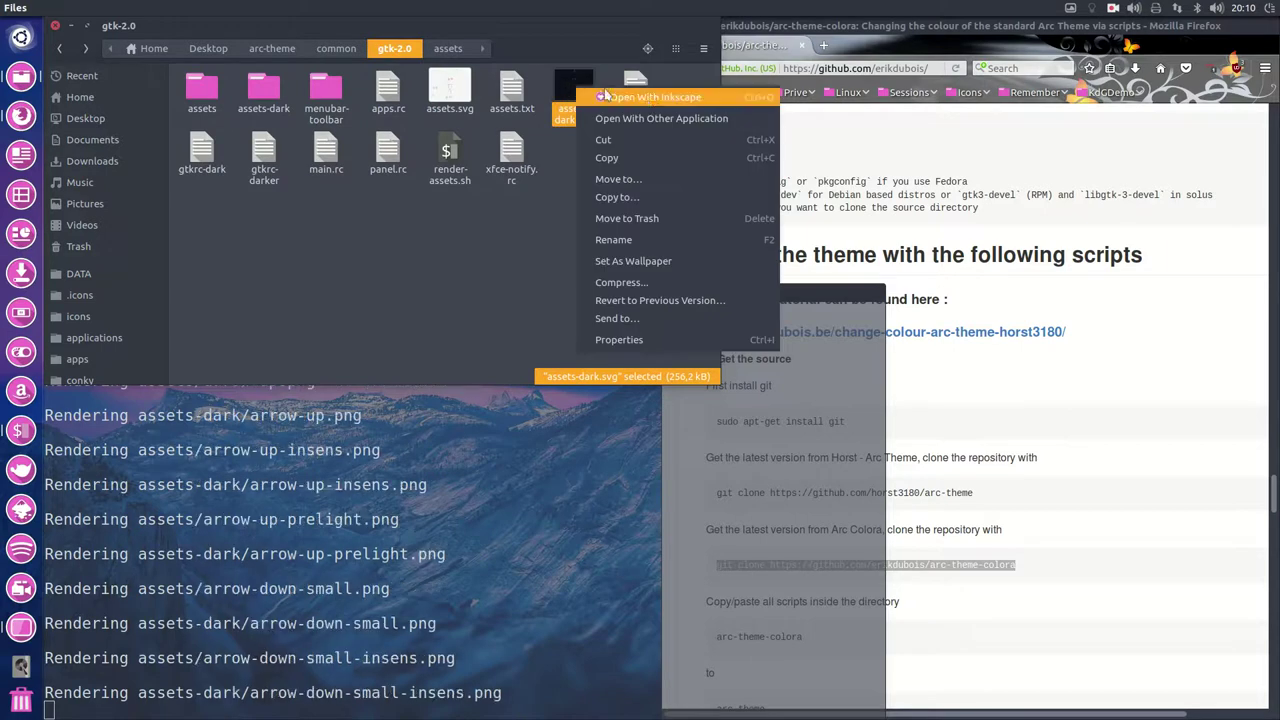
{"action": "left_click", "coordinate": [662, 119]}
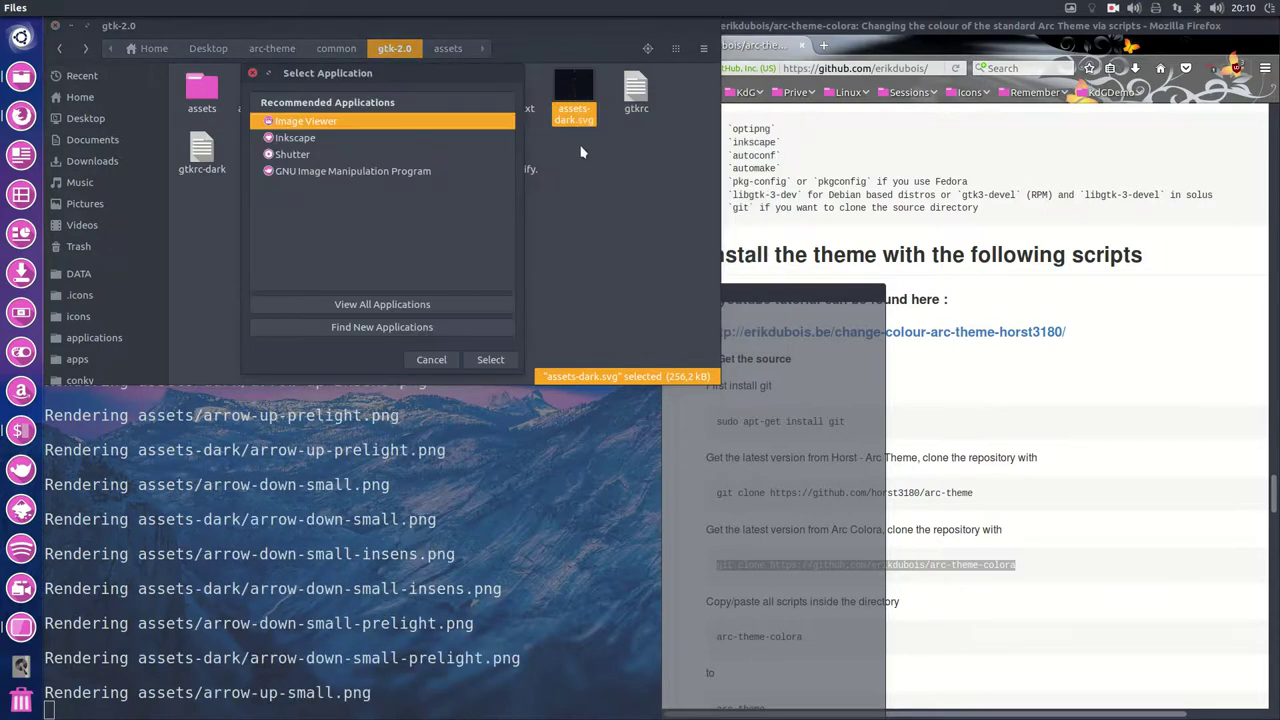
{"action": "left_click", "coordinate": [490, 359]}
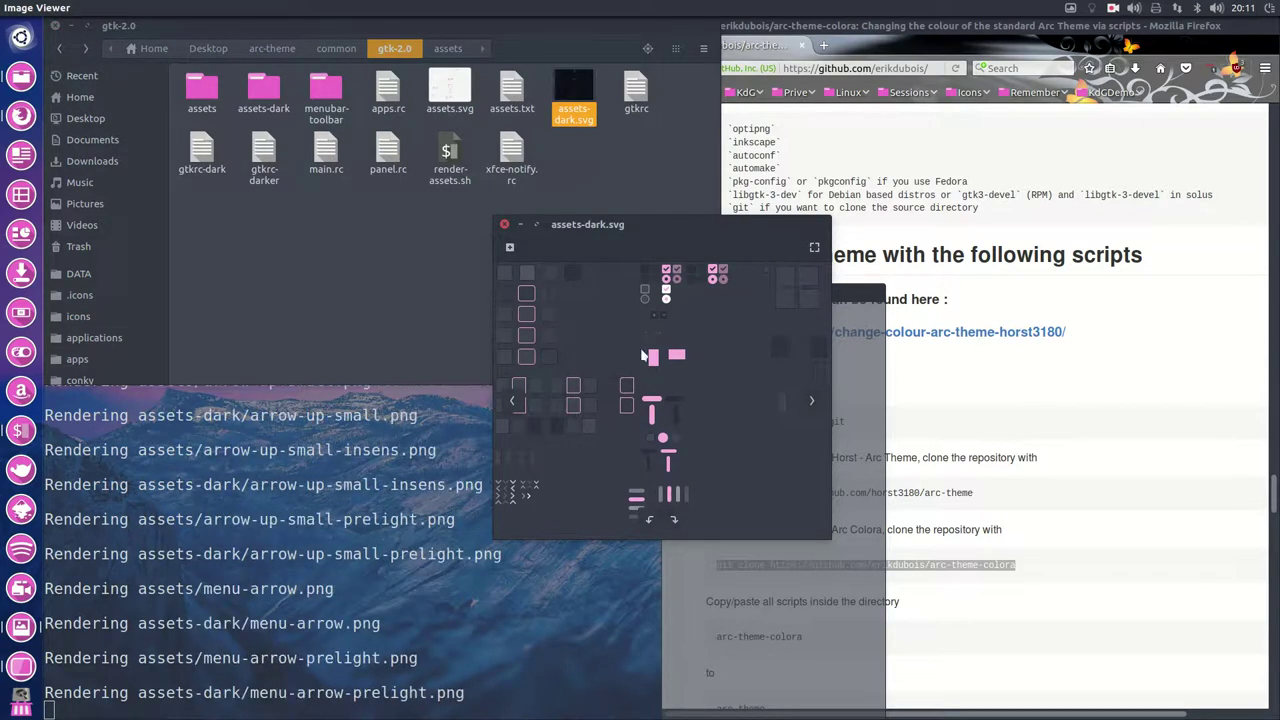
{"action": "left_click", "coordinate": [505, 226]}
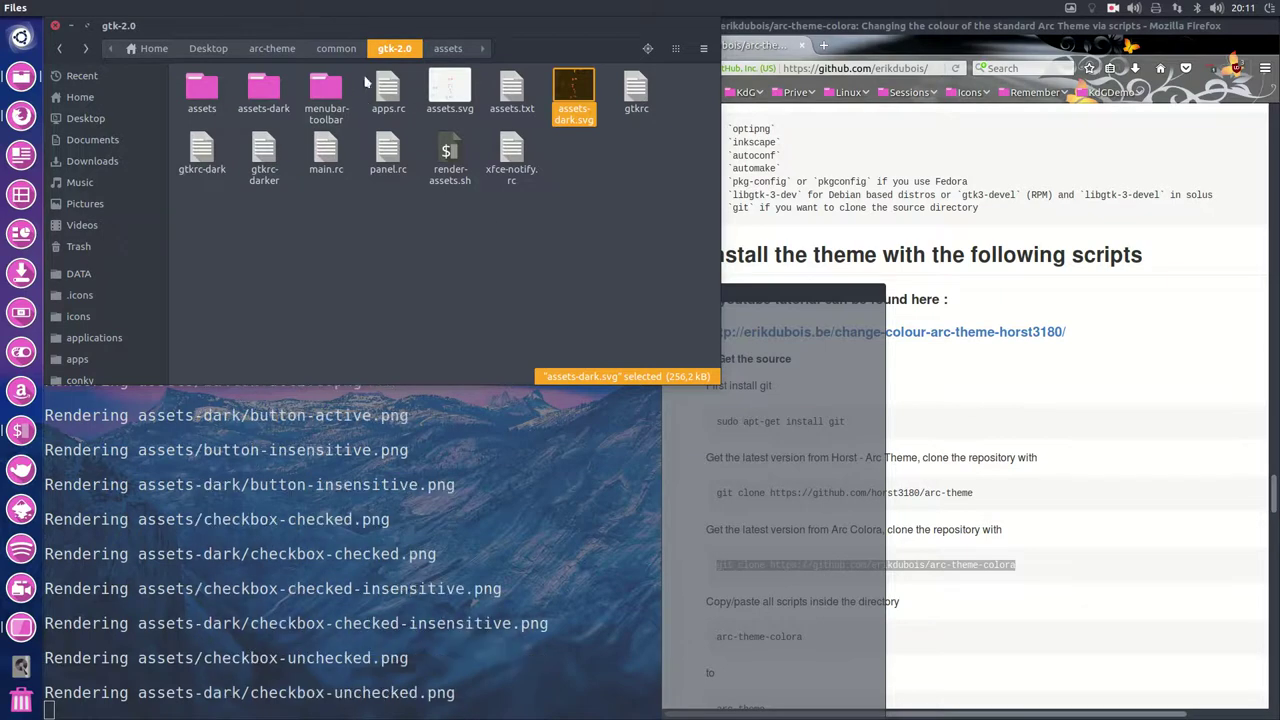
Check the colour of the newly rendered checkbox and radio PNG files in the gtk-2.0 assets folder
{"action": "double_click", "coordinate": [222, 104]}
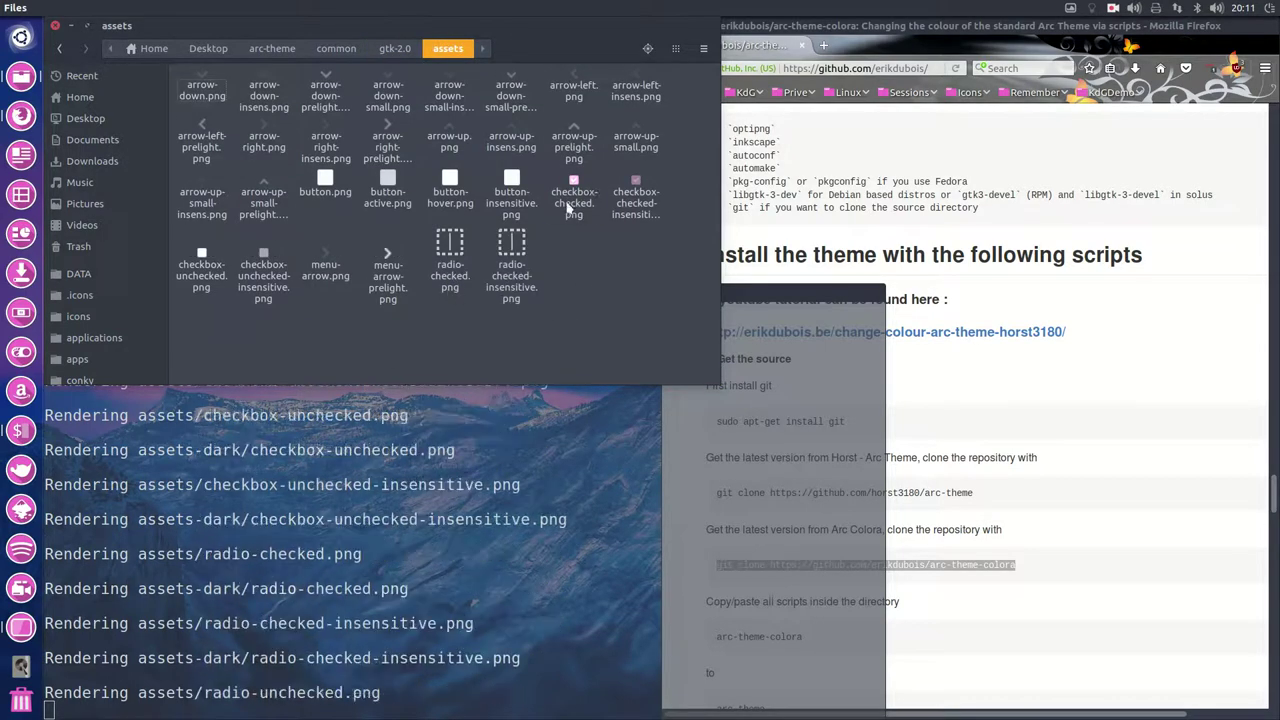
{"action": "left_click", "coordinate": [573, 200]}
{"action": "left_click", "coordinate": [636, 205]}
{"action": "left_click", "coordinate": [462, 266]}
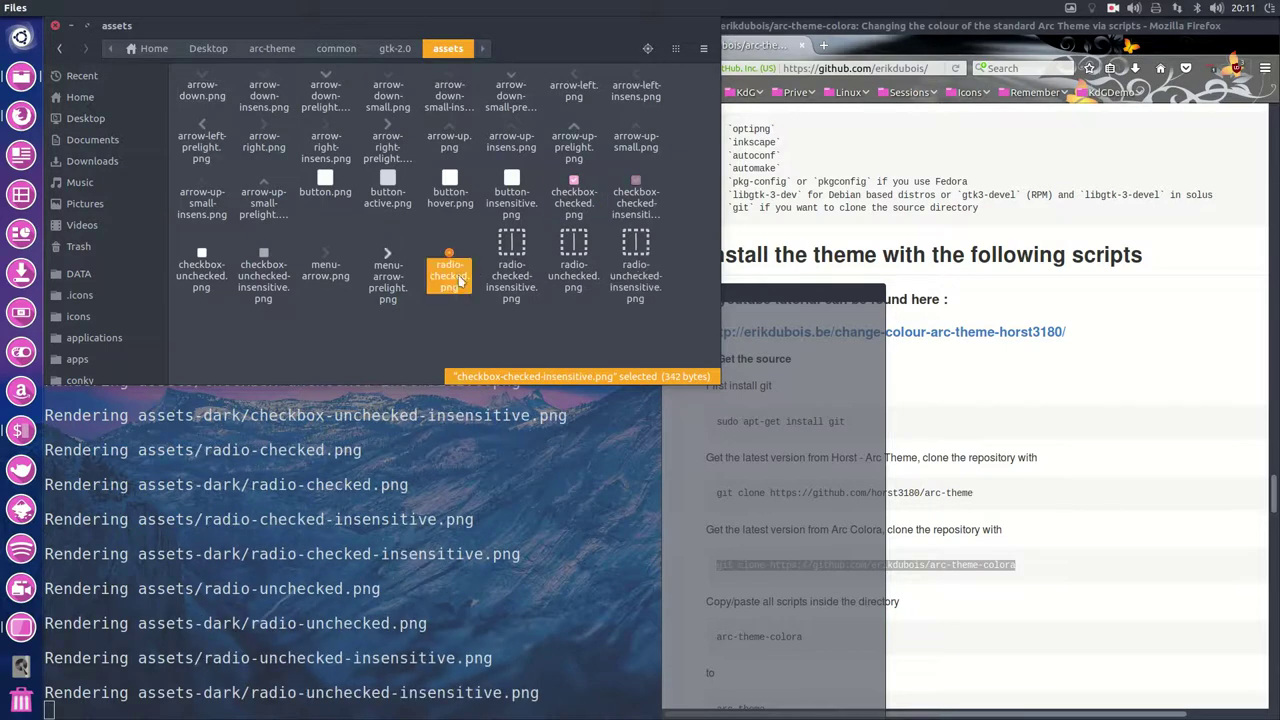
{"action": "left_click", "coordinate": [579, 328]}
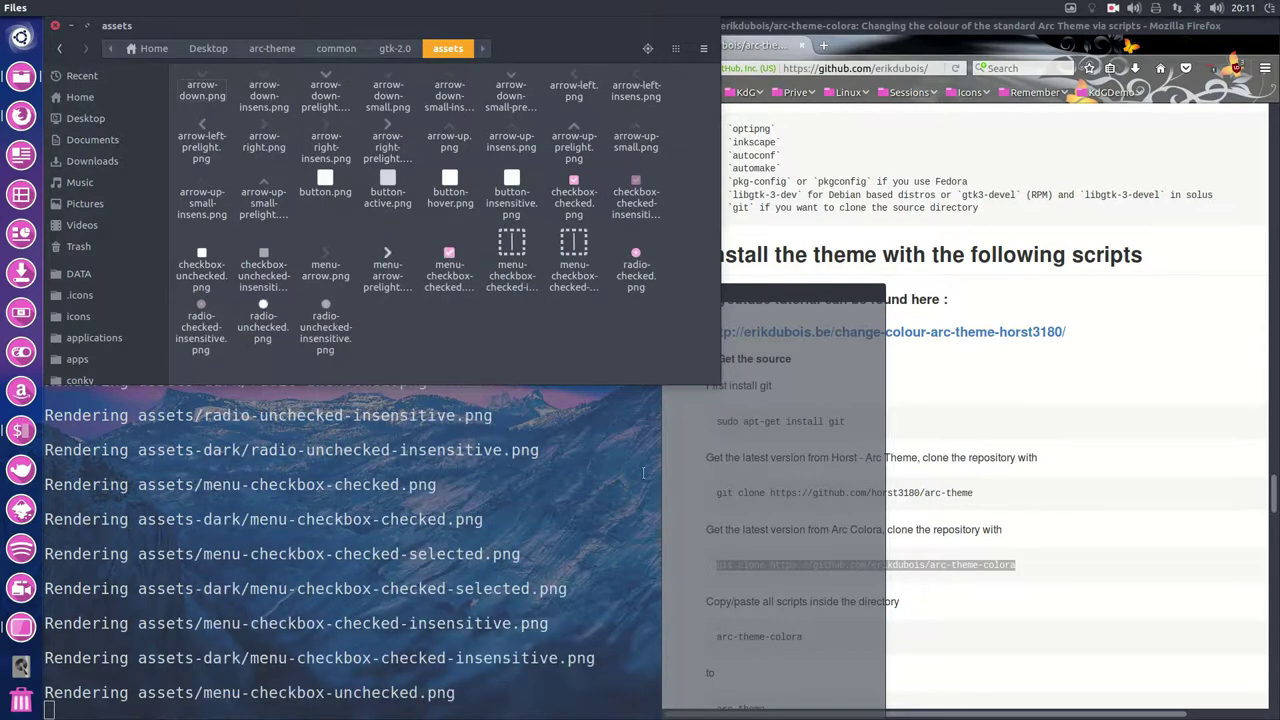
{"action": "left_click", "coordinate": [1113, 8]}
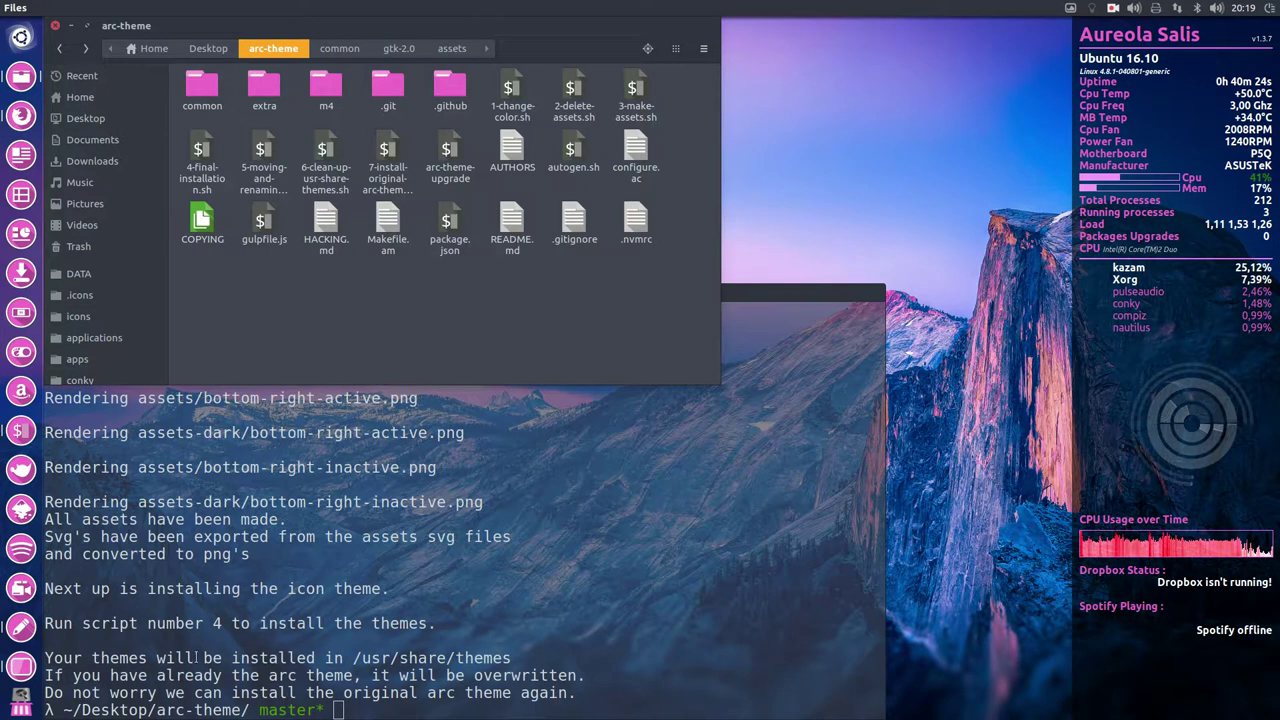
Return to the terminal in the arc-theme folder and run ./4-final-installation.sh to install the themes
{"action": "left_click", "coordinate": [120, 630]}
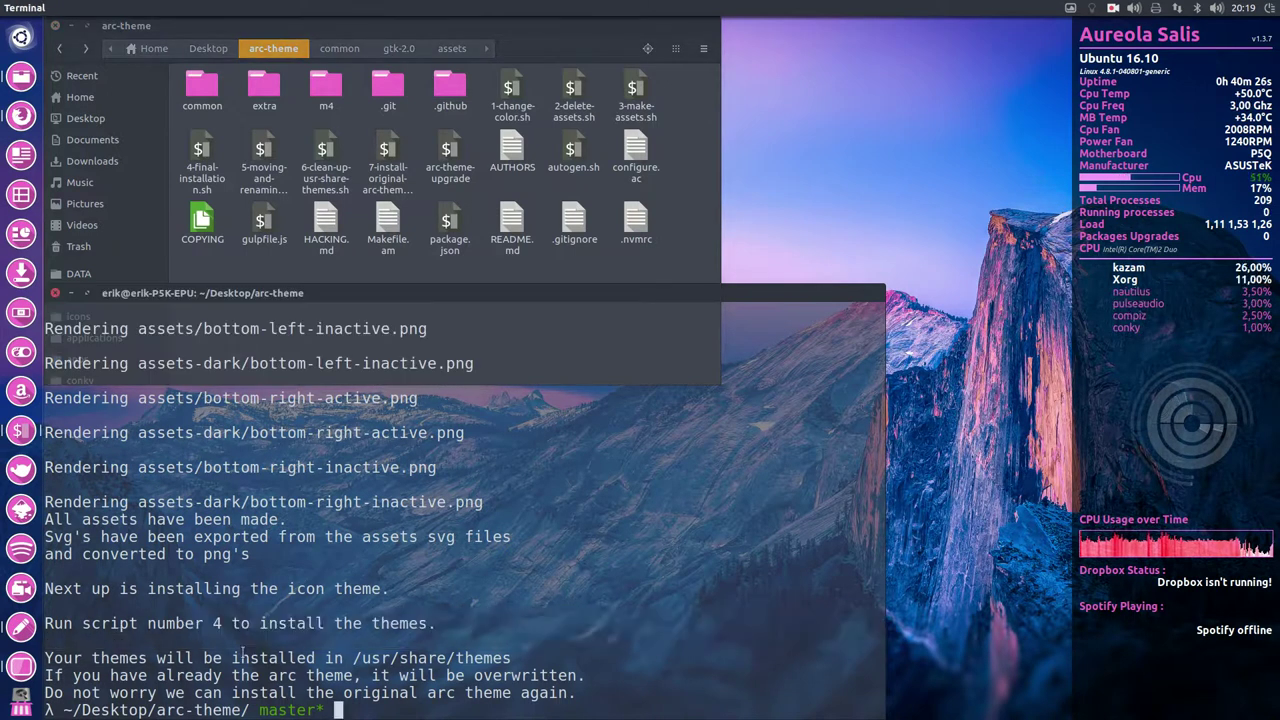
{"action": "type", "text": "./4"}
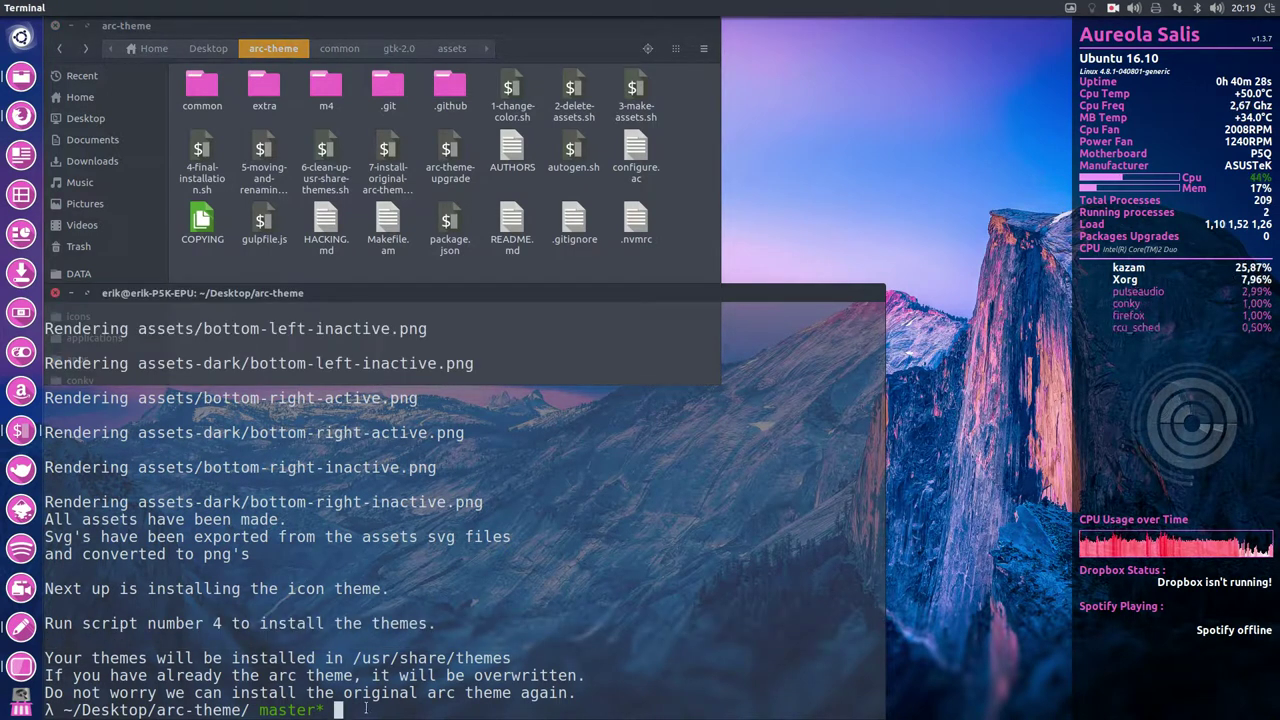
{"action": "key", "text": "Tab"}
{"action": "key", "text": "Return"}
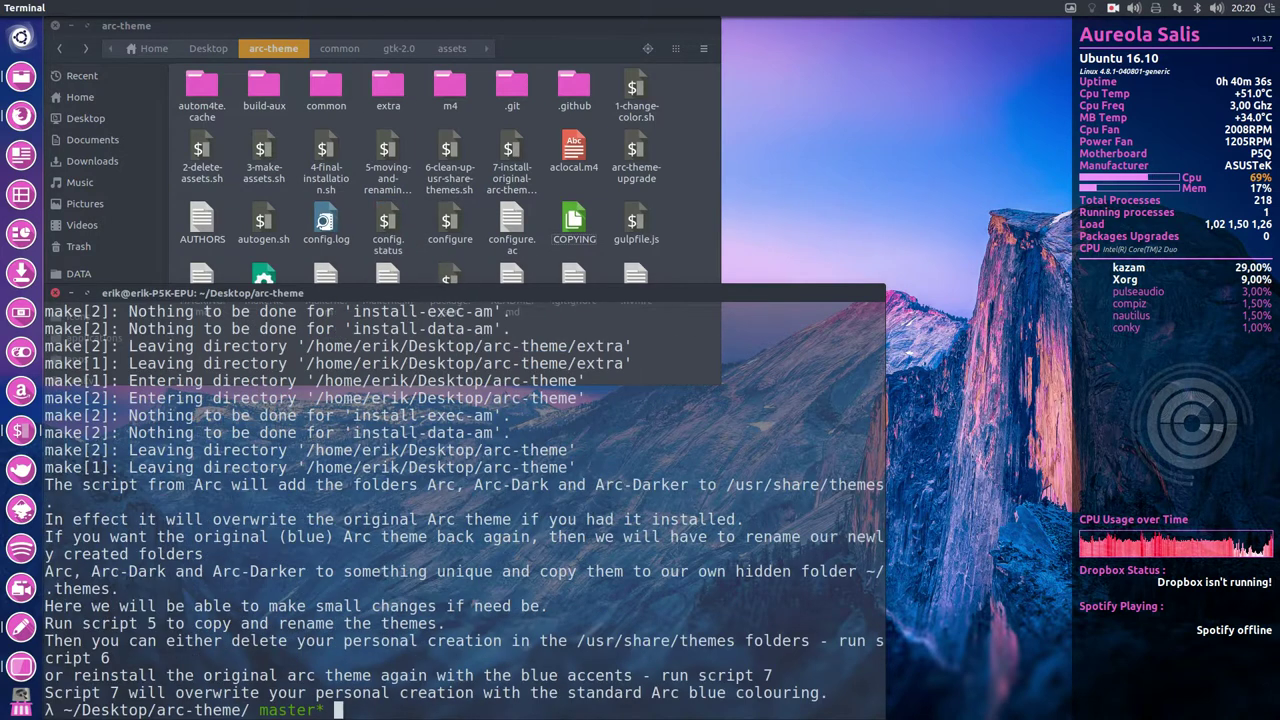
Run ./5-moving-and-renaming-the-themes.sh and name the new theme Orchid
{"action": "type", "text": "./5"}
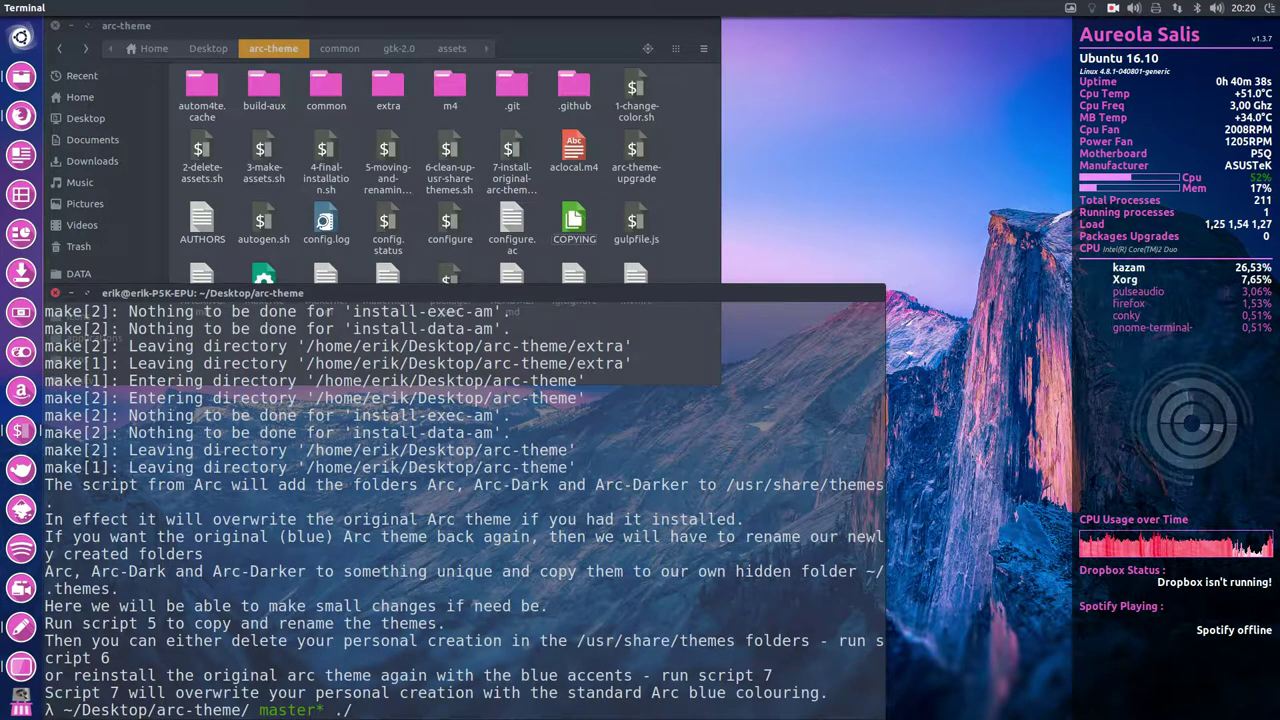
{"action": "key", "text": "Tab"}
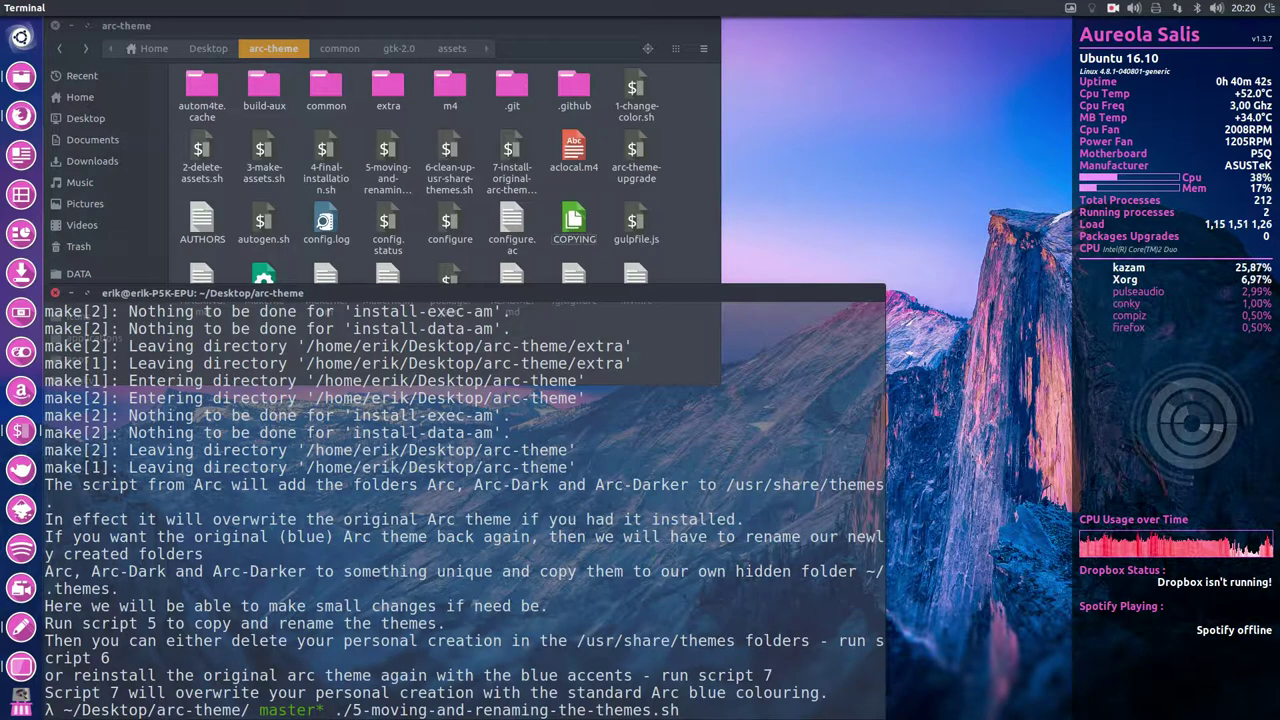
{"action": "key", "text": "Return"}
{"action": "type", "text": "Orchid"}
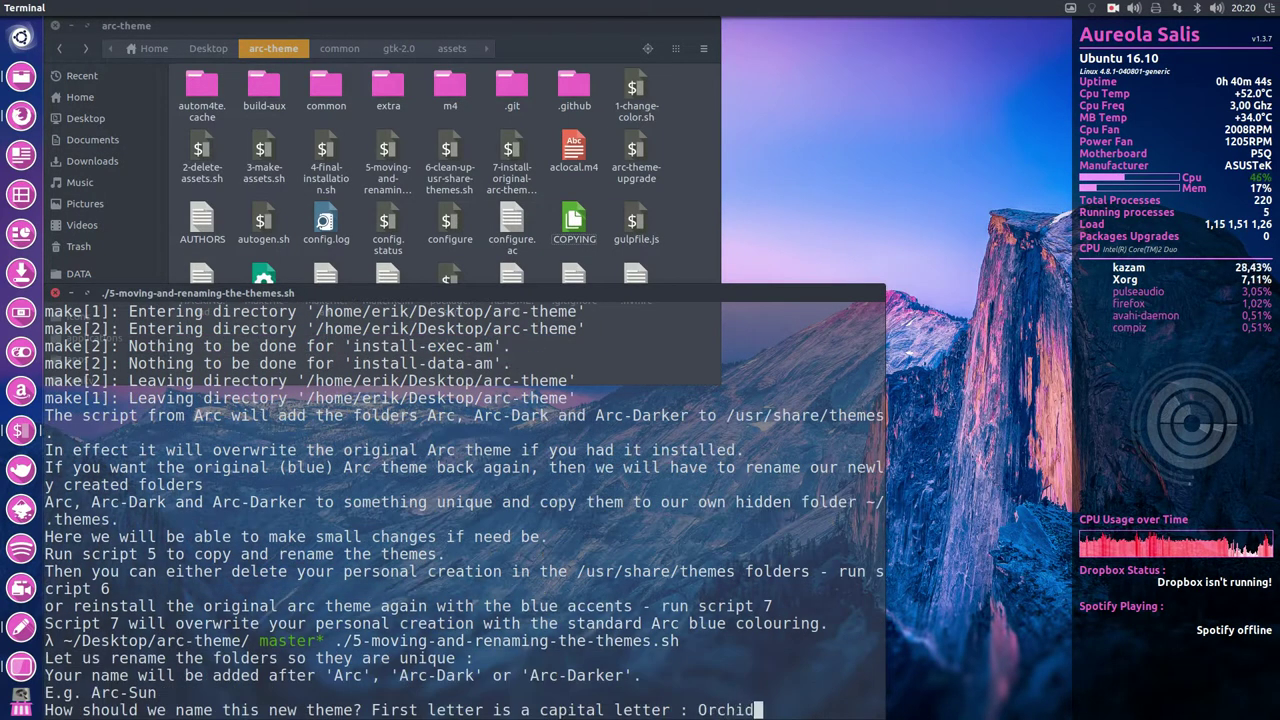
{"action": "key", "text": "Return"}
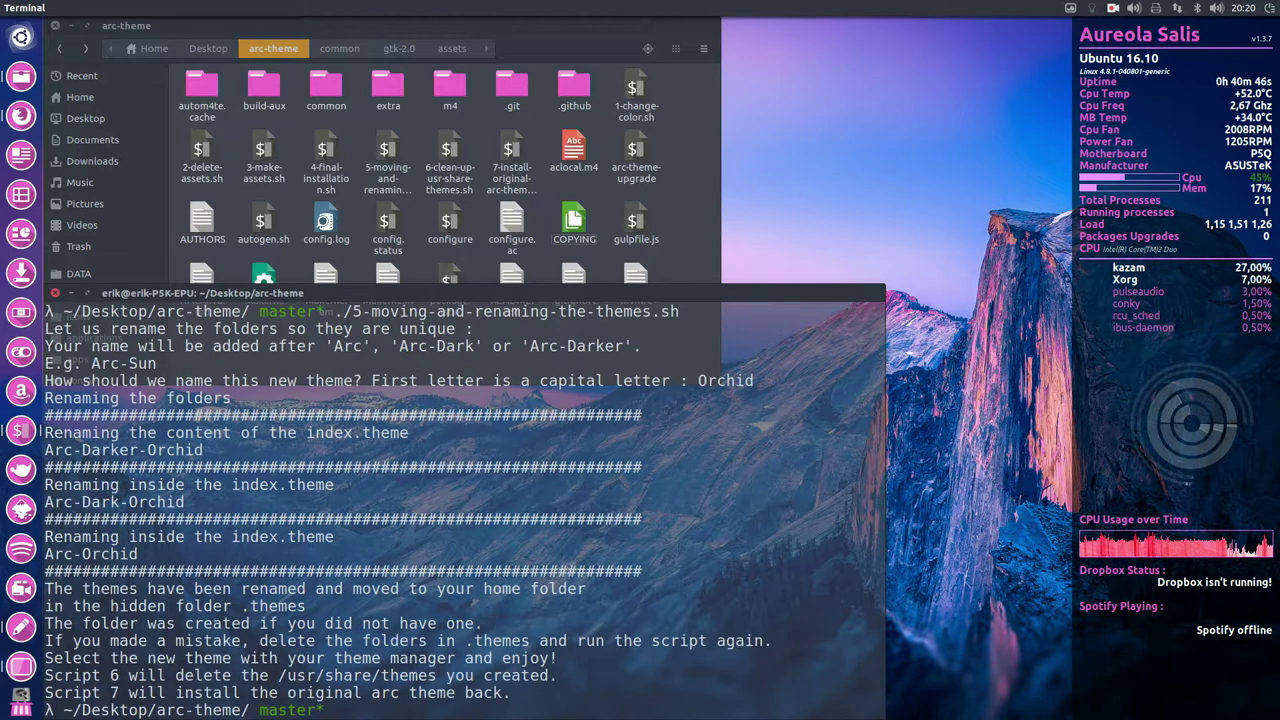
Run ./6-clean-up-usr-share-themes.sh to remove the generated Arc themes from /usr/share/themes
{"action": "key", "text": "Up"}
{"action": "key", "text": "Down"}
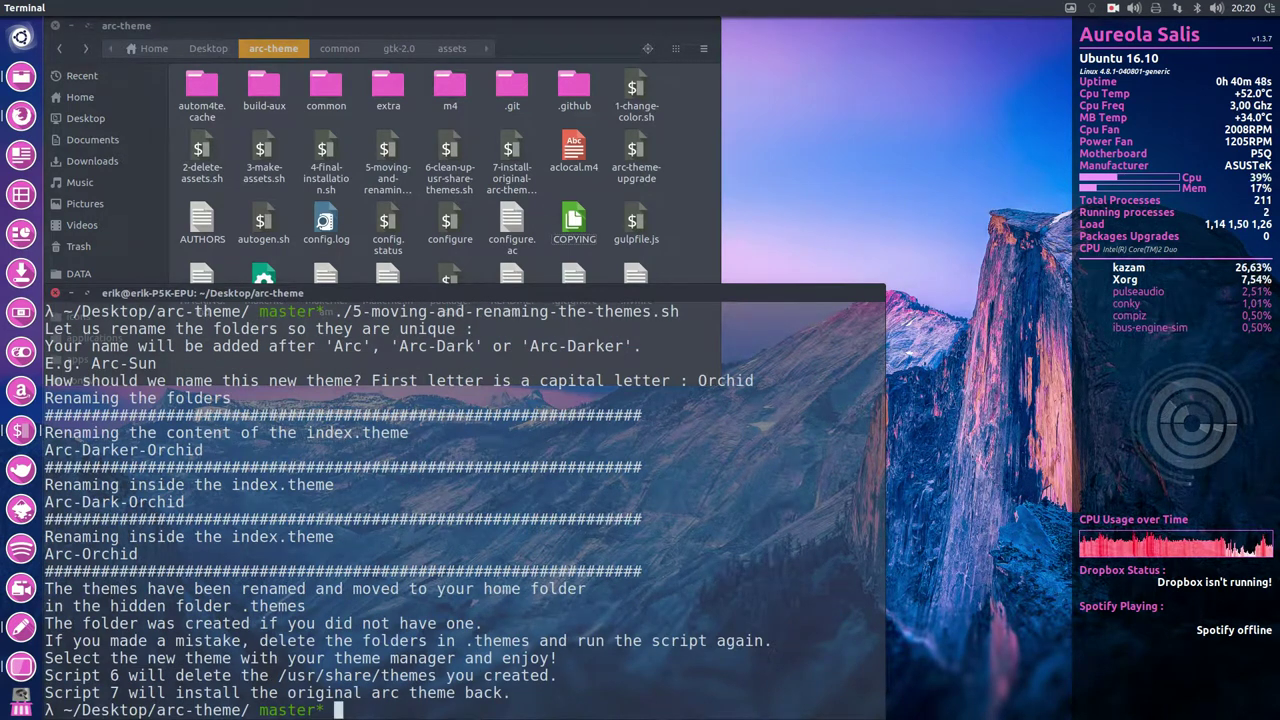
{"action": "type", "text": "./6"}
{"action": "key", "text": "Tab"}
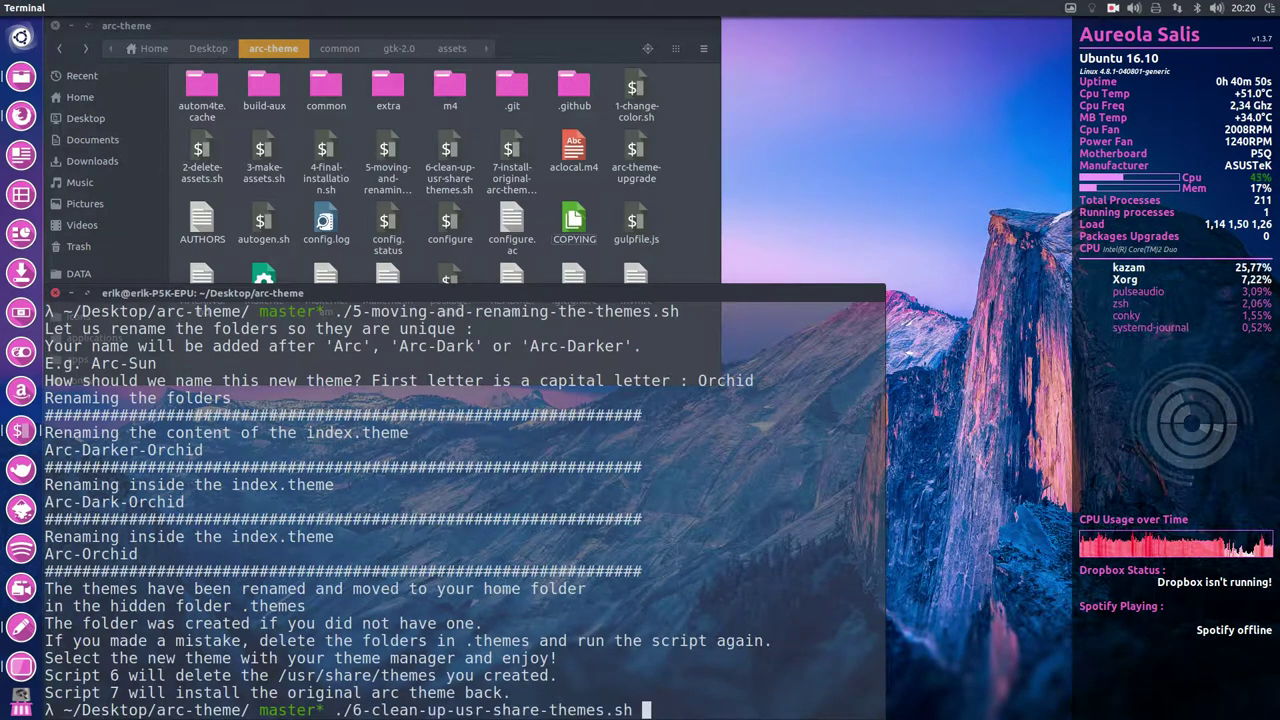
{"action": "key", "text": "Return"}
Run script 7 to reinstall the original Arc theme, and close the terminal once it has finished
{"action": "type", "text": "./7"}
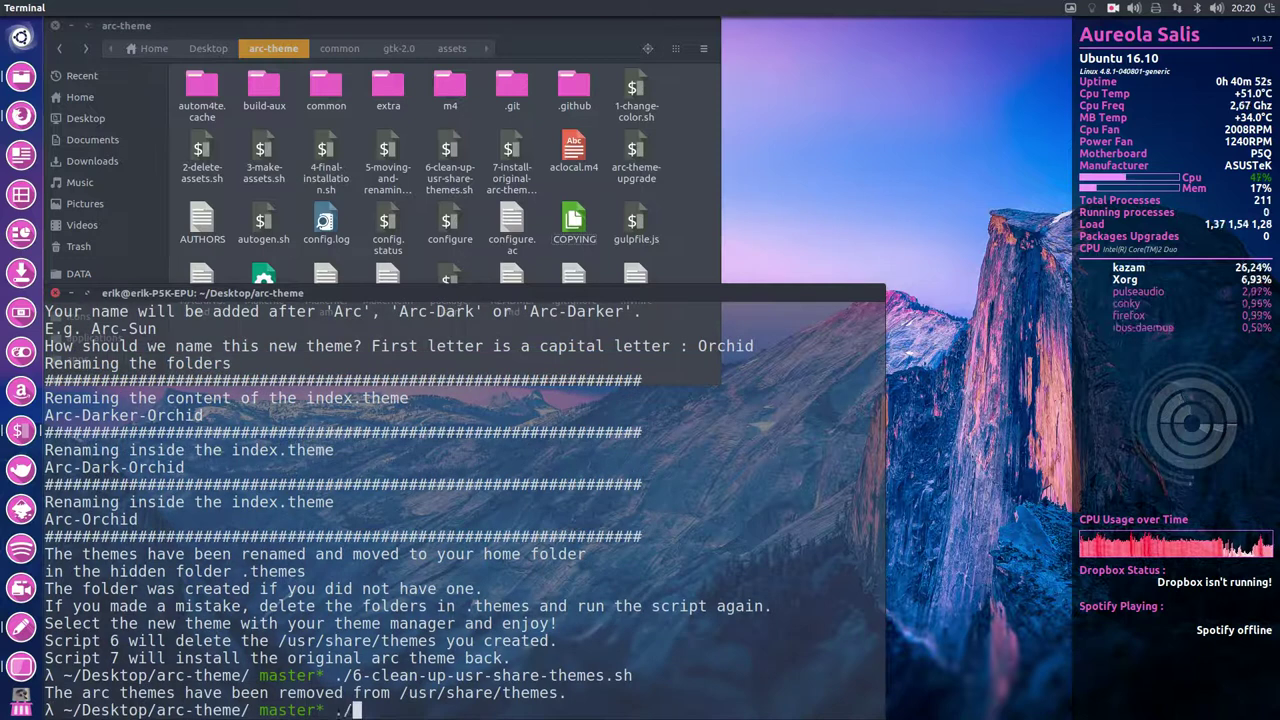
{"action": "key", "text": "Tab"}
{"action": "key", "text": "Return"}
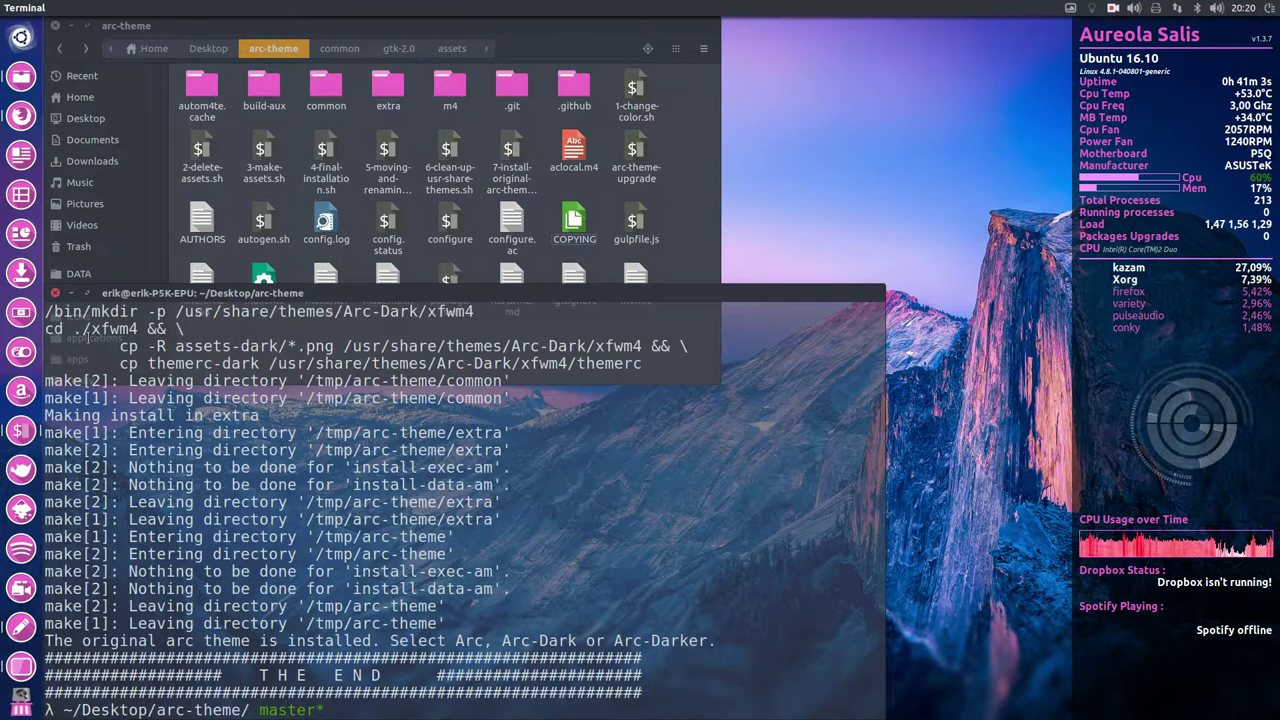
{"action": "left_click", "coordinate": [55, 292]}
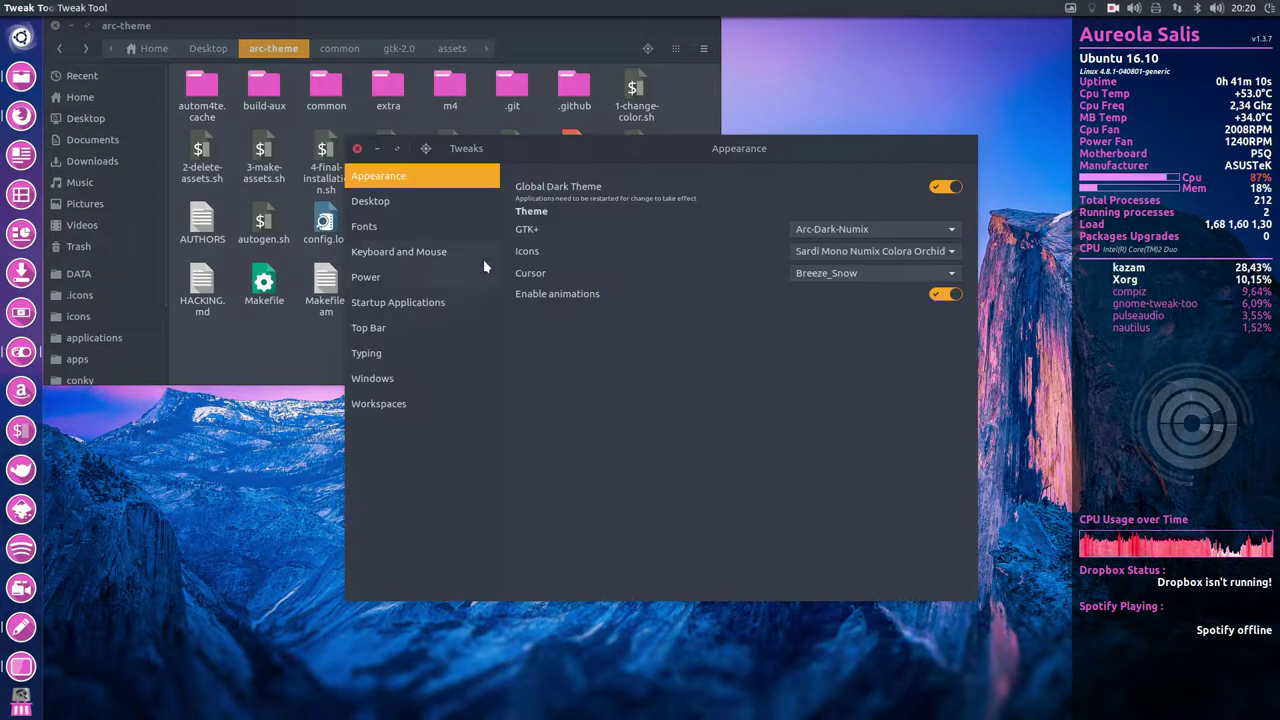
In Tweak Tool's appearance settings, set the GTK+ theme to Arc-Dark-Orchid and move the window lower to reveal the file manager
{"action": "left_click", "coordinate": [862, 230]}
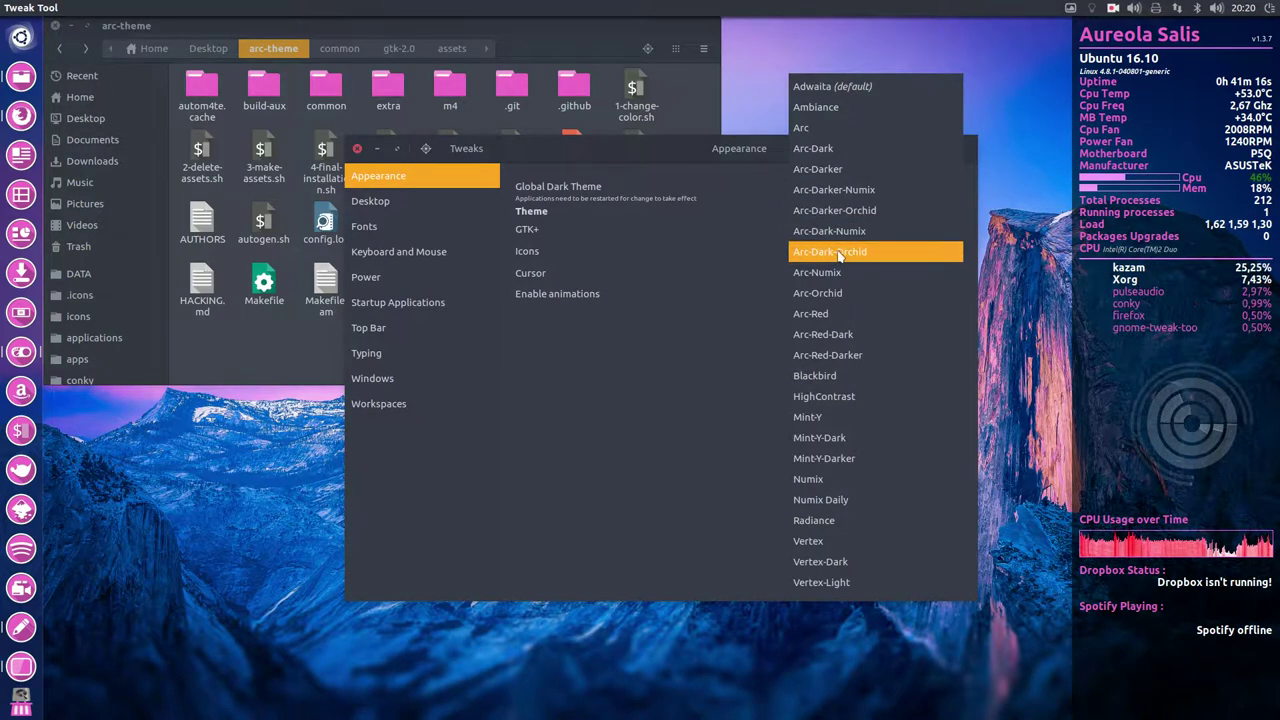
{"action": "left_click", "coordinate": [847, 253]}
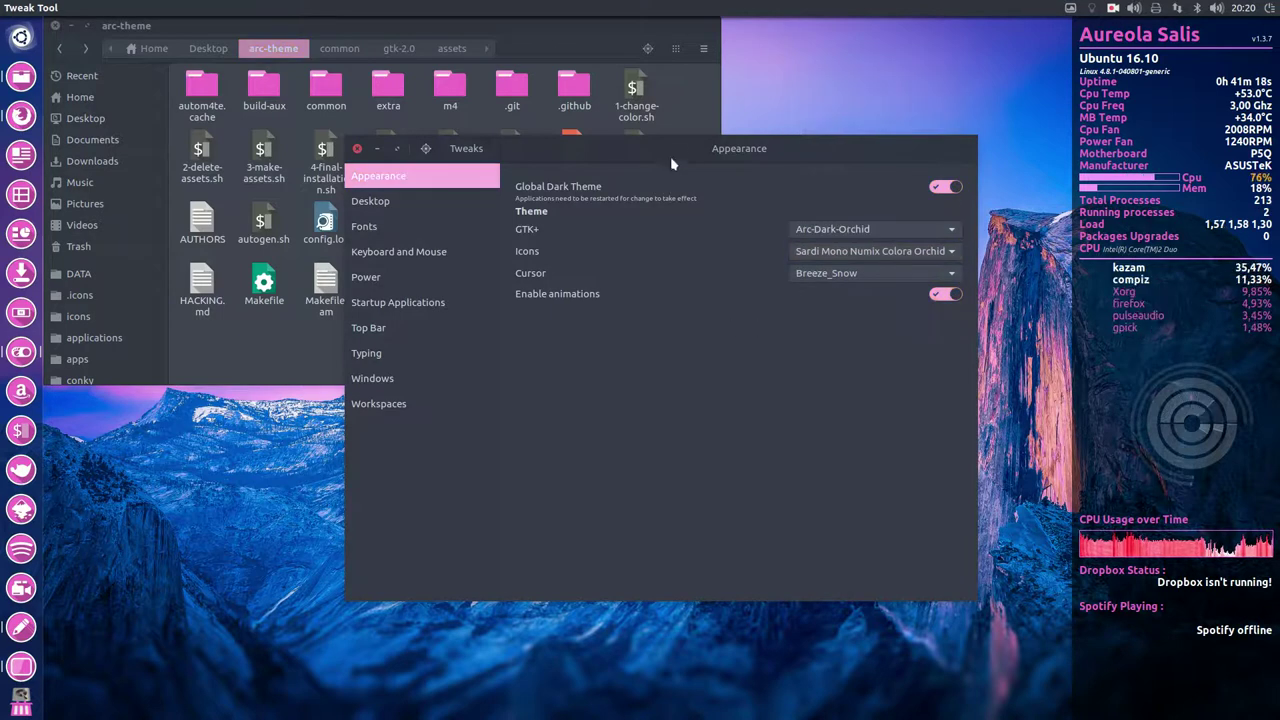
{"action": "left_click_drag", "start_coordinate": [680, 153], "coordinate": [681, 234]}
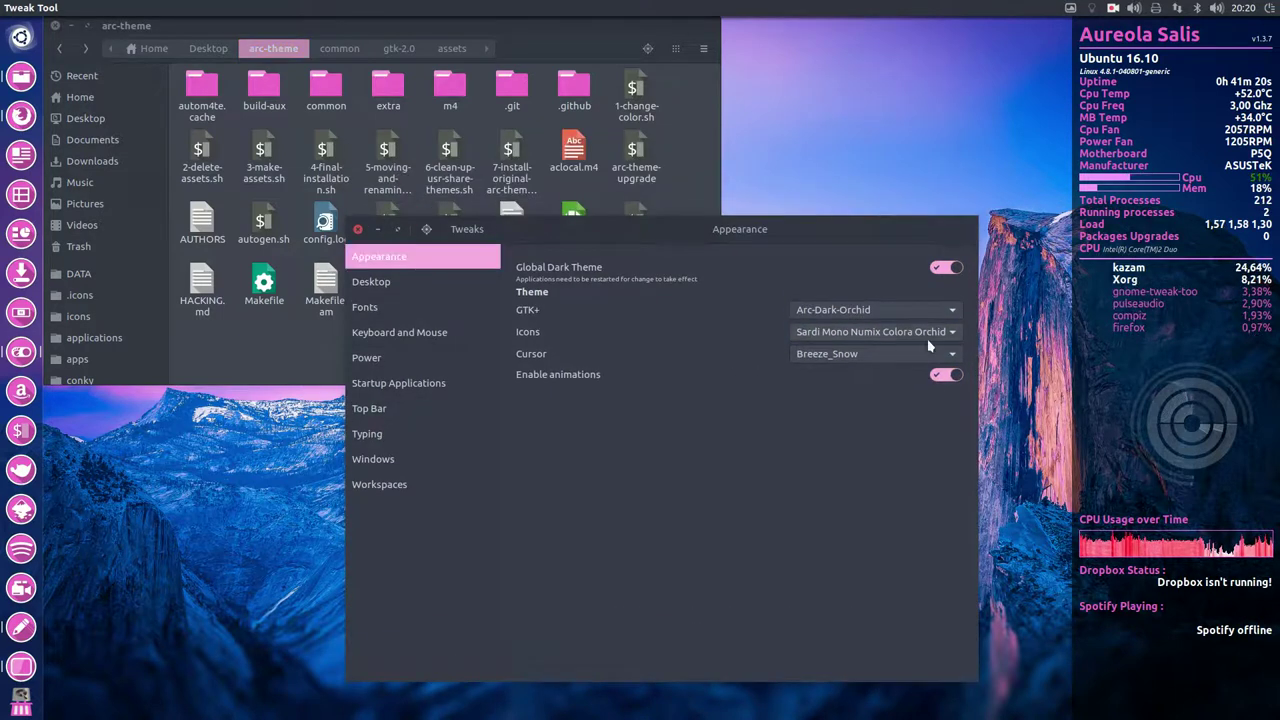
{"action": "left_click", "coordinate": [900, 336]}
{"action": "left_click", "coordinate": [886, 333]}
Set the GTK+ theme to Arc-Orchid, and switch Global Dark Theme off and back on
{"action": "left_click", "coordinate": [818, 310]}
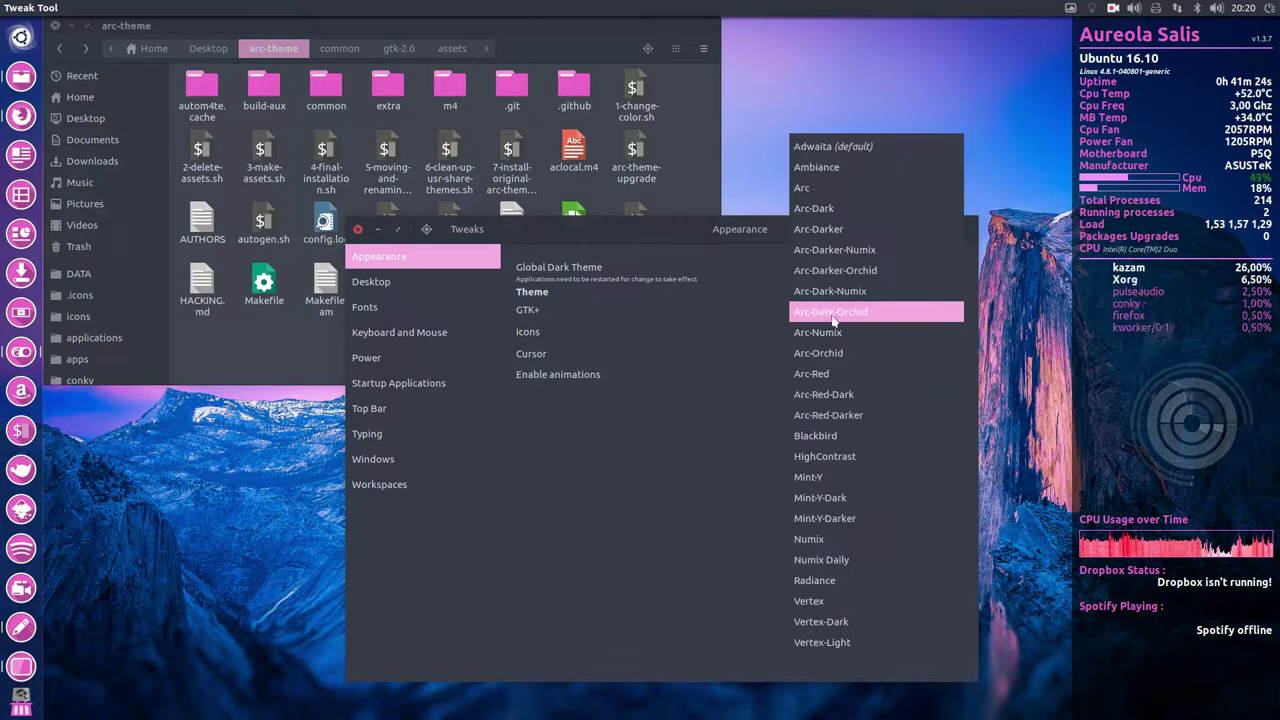
{"action": "left_click", "coordinate": [839, 355]}
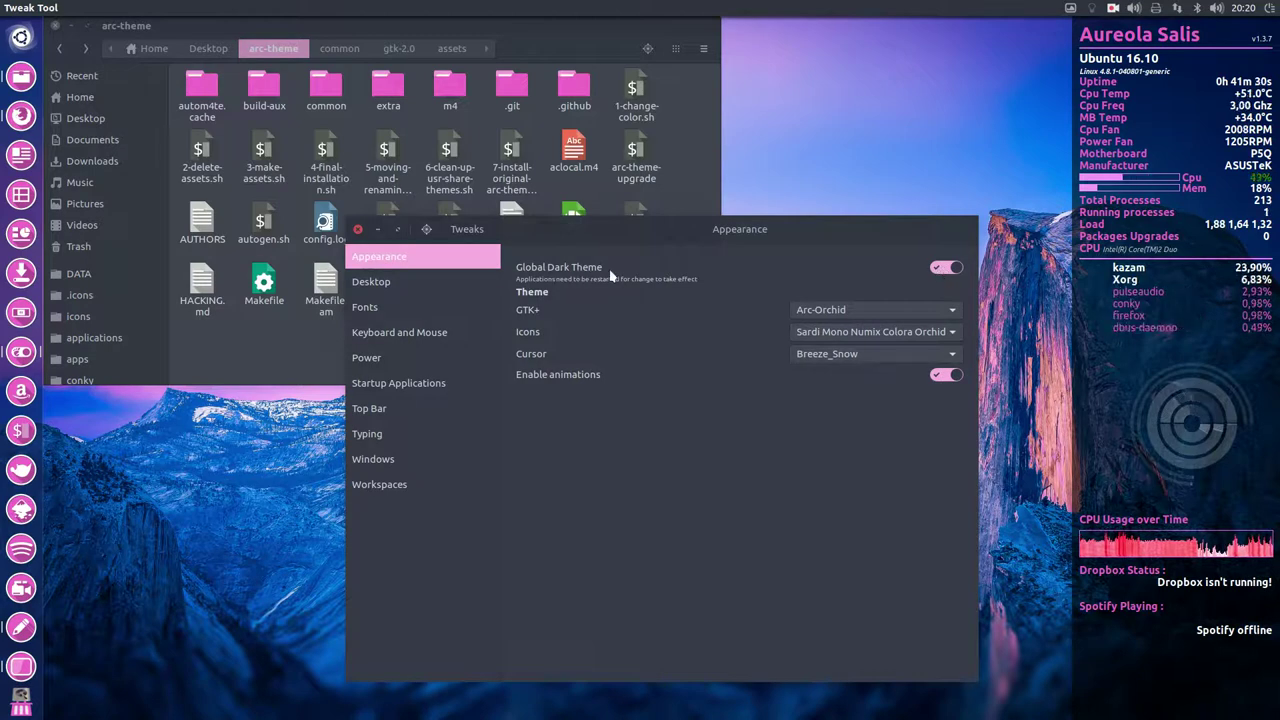
{"action": "left_click", "coordinate": [942, 270]}
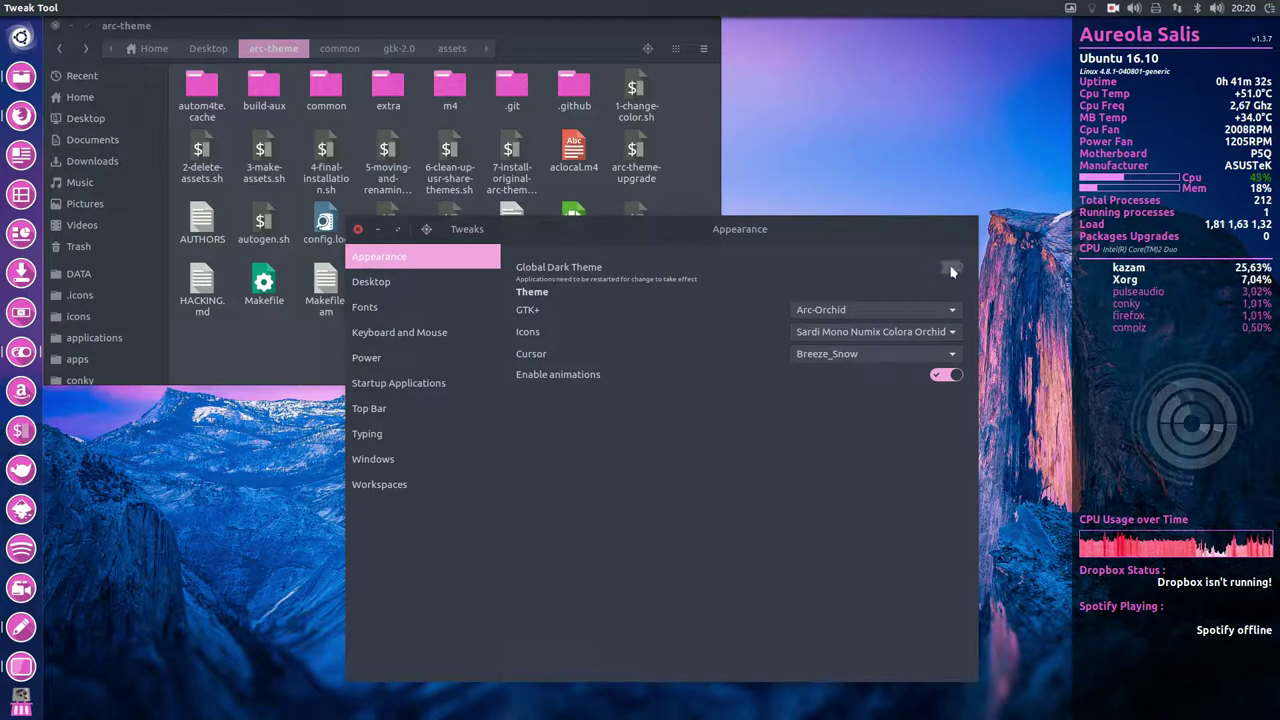
{"action": "left_click", "coordinate": [953, 272]}
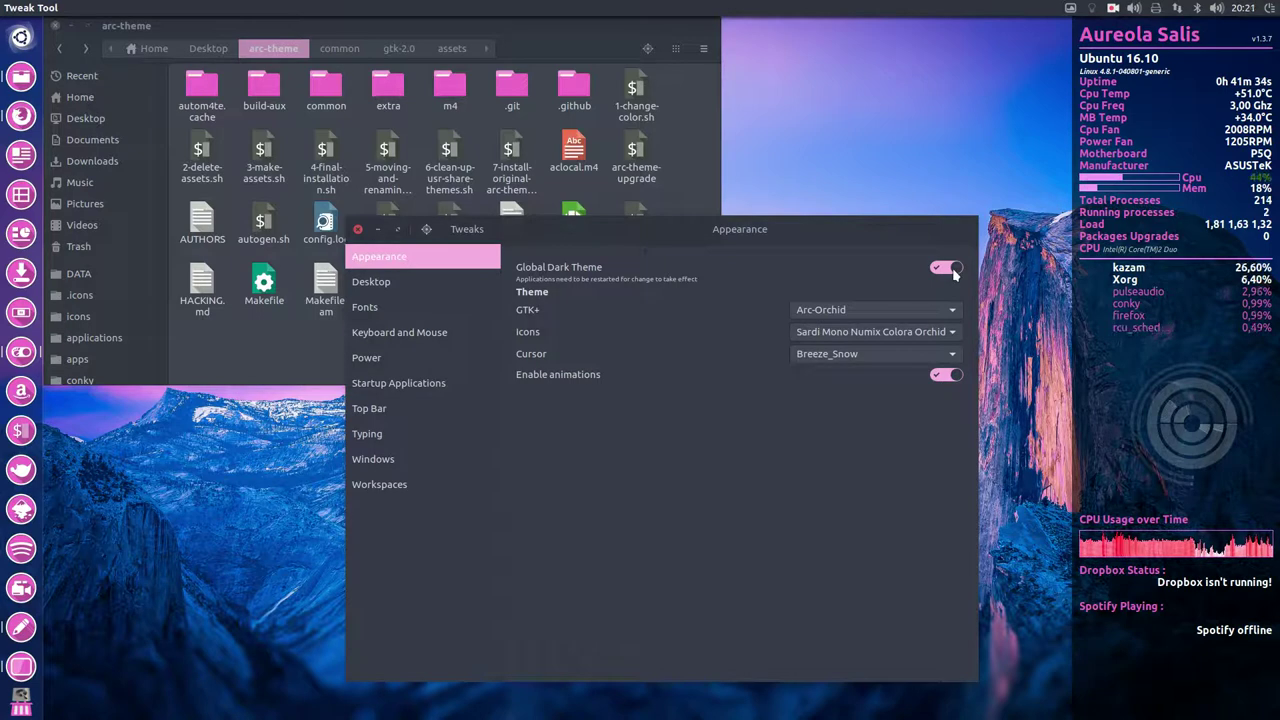
{"action": "left_click", "coordinate": [873, 335]}
{"action": "left_click", "coordinate": [690, 344]}
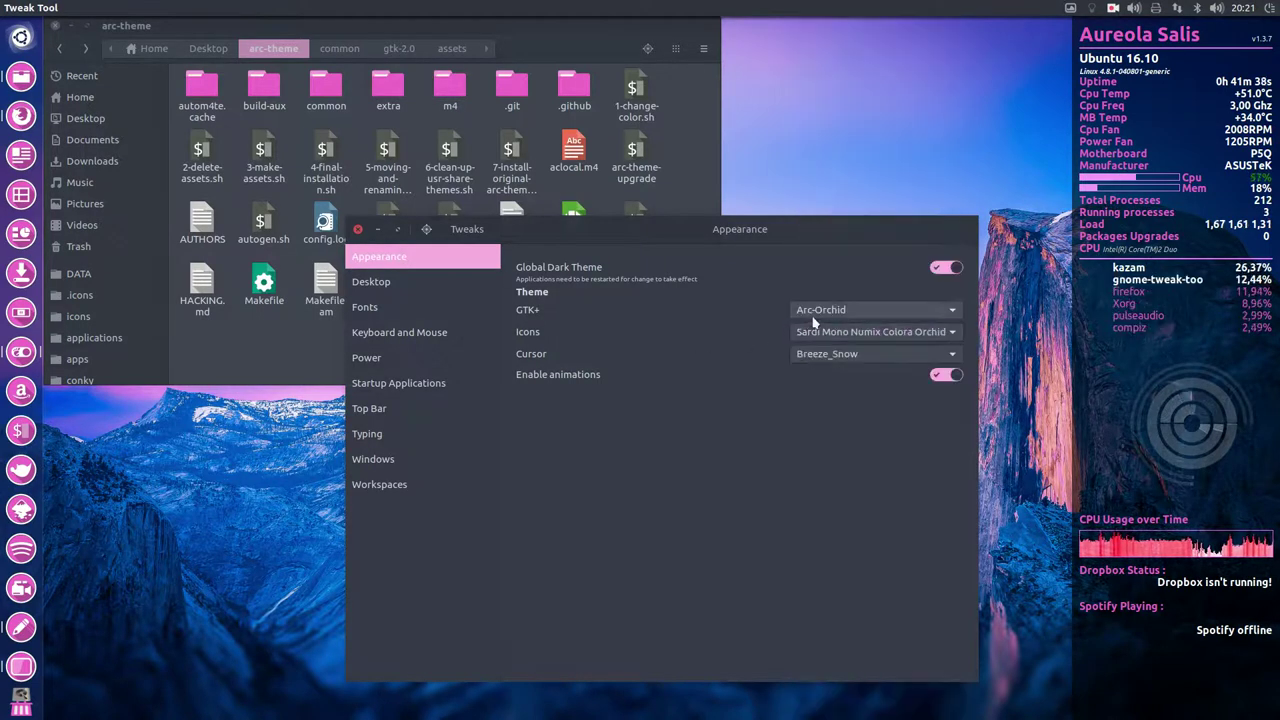
Set the GTK+ theme to Arc-Dark-Orchid, close Tweak Tool, and move the arc-theme file manager window toward the middle of the desktop
{"action": "left_click", "coordinate": [845, 311]}
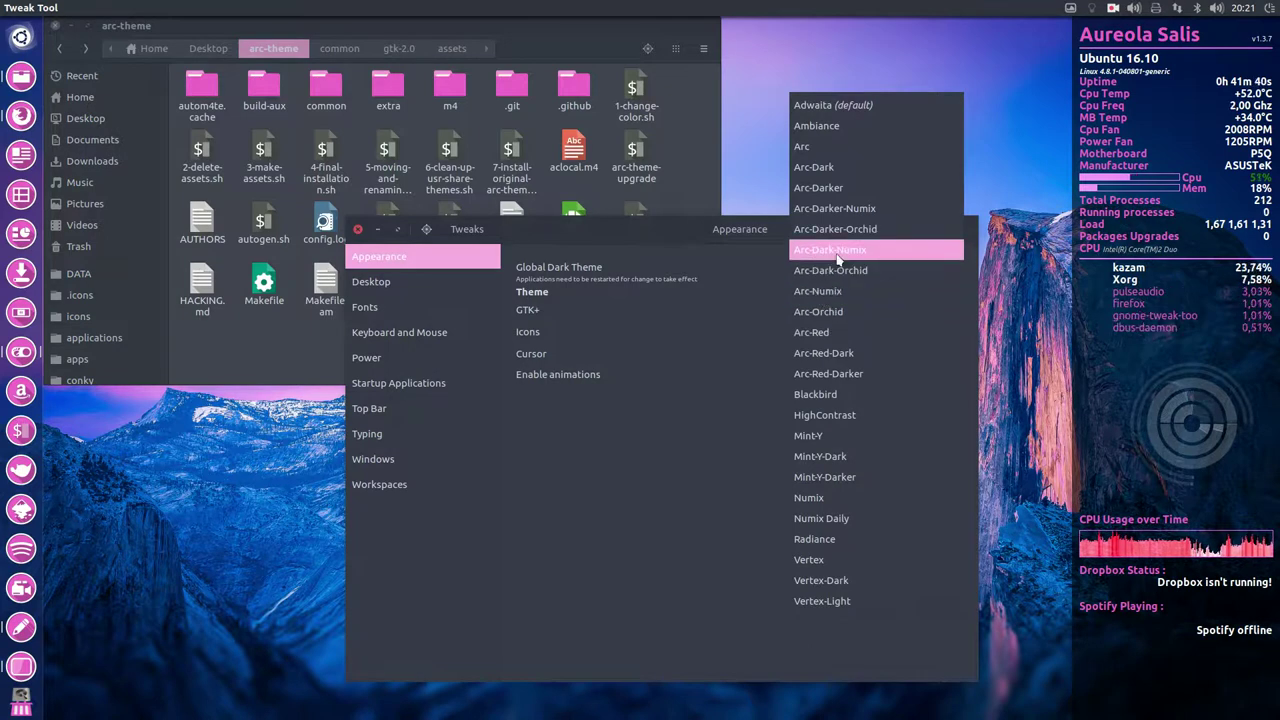
{"action": "left_click", "coordinate": [840, 271]}
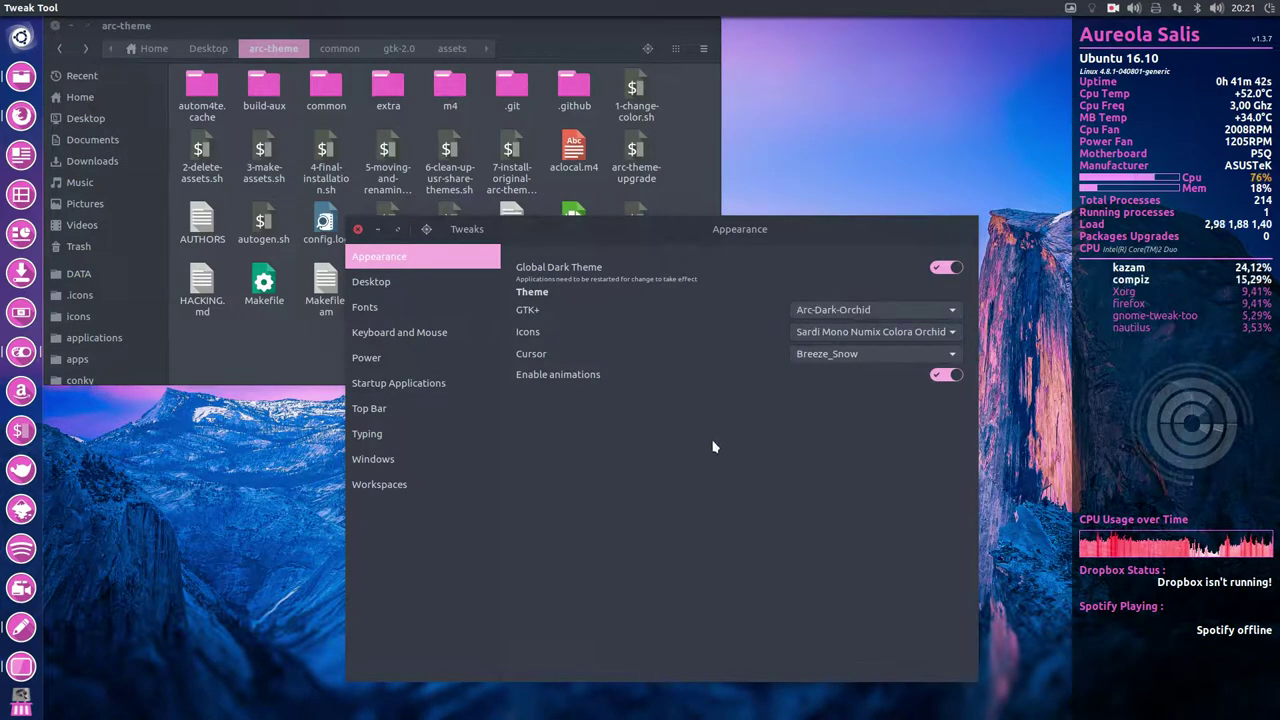
{"action": "left_click", "coordinate": [357, 232]}
{"action": "left_click_drag", "start_coordinate": [314, 23], "coordinate": [484, 77]}
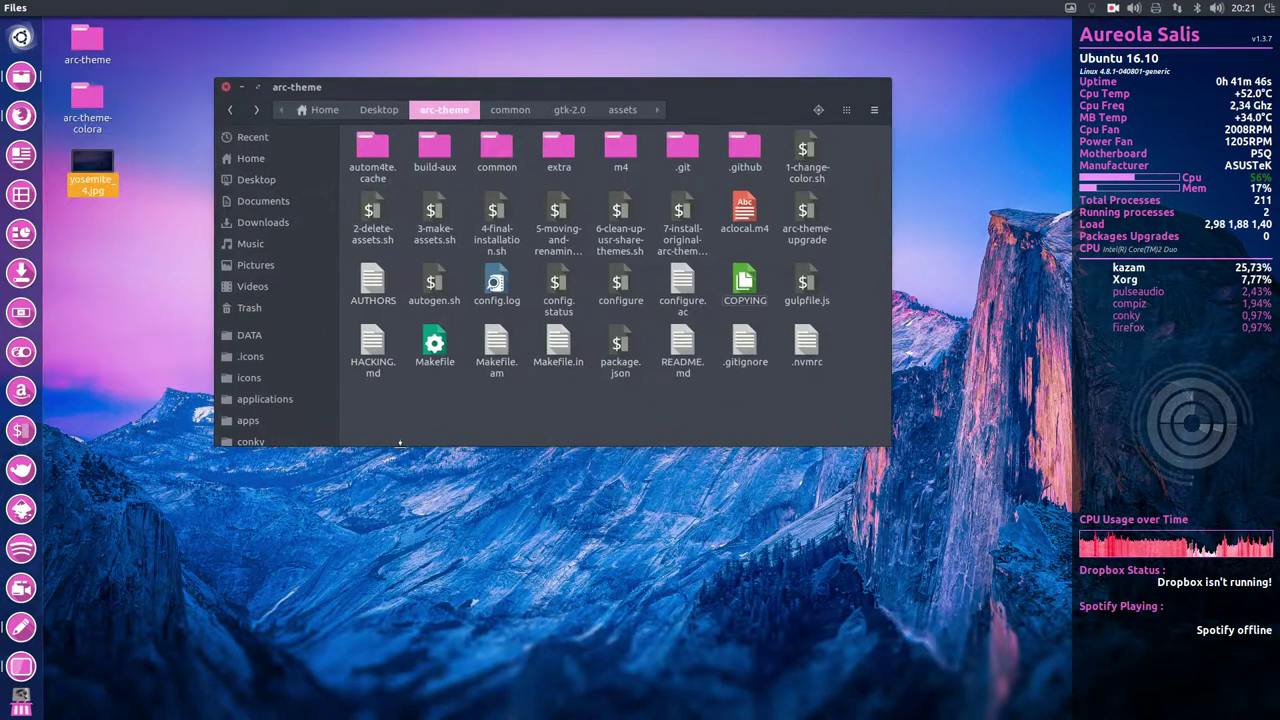
{"action": "left_click_drag", "start_coordinate": [450, 427], "coordinate": [840, 126]}
{"action": "left_click", "coordinate": [841, 303]}
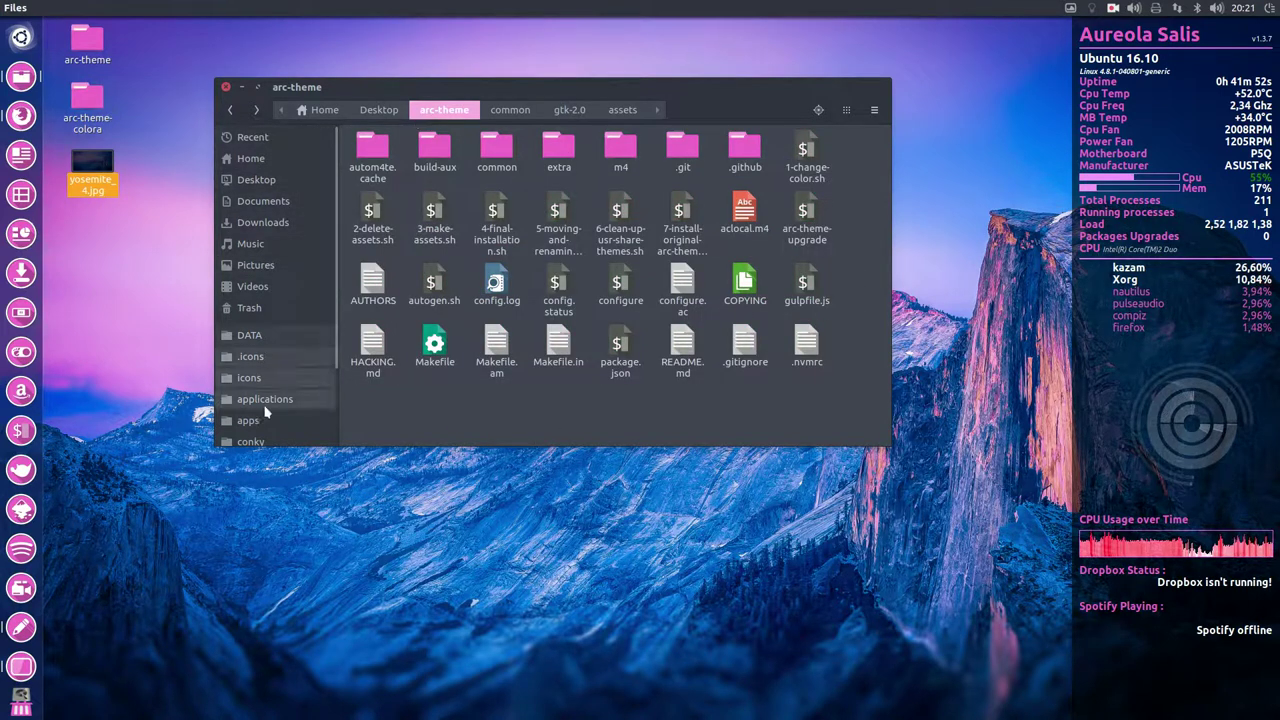
{"action": "left_click", "coordinate": [150, 597]}
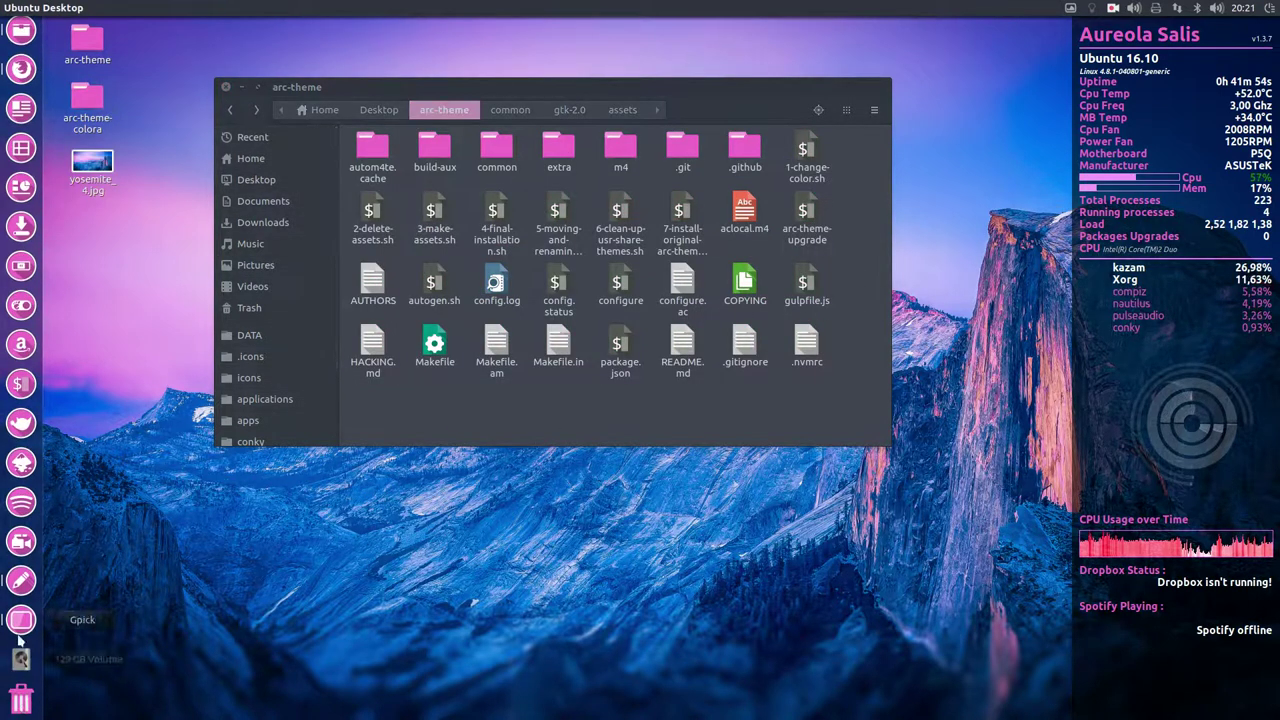
Examine the Dash's applications, files, videos, music and photos views under the new theme, and close the Dash
{"action": "left_click", "coordinate": [21, 36]}
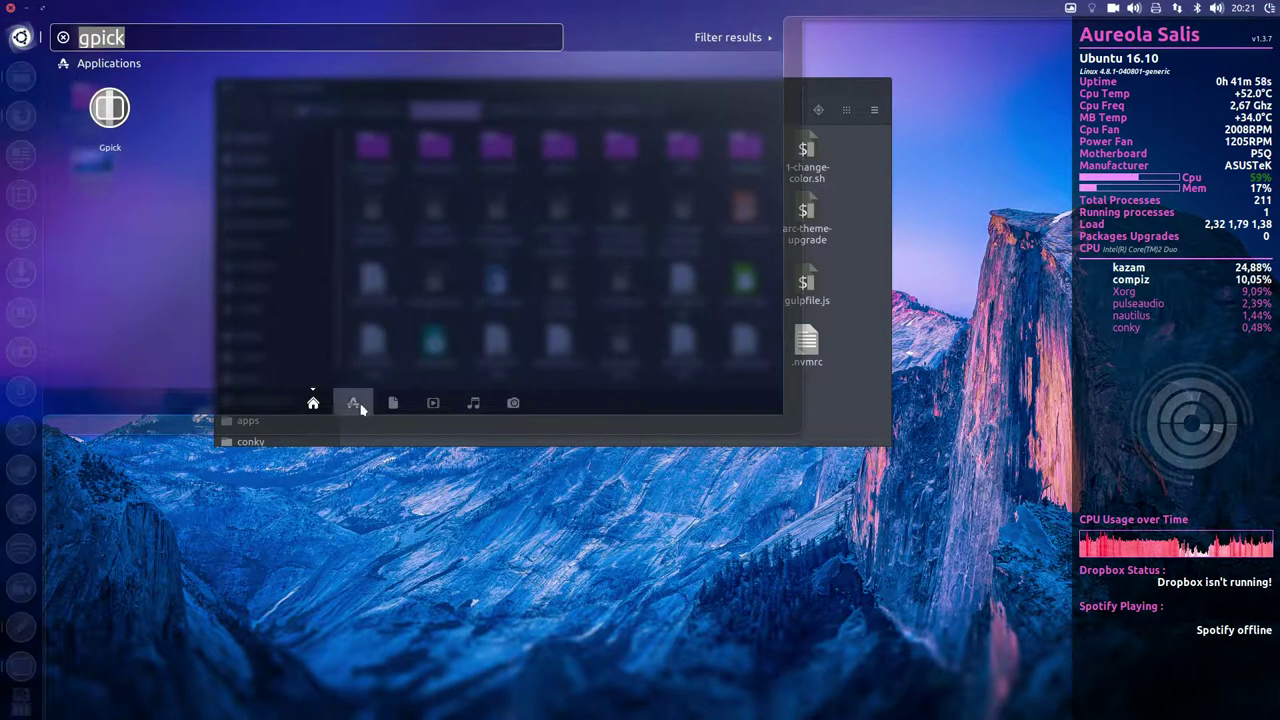
{"action": "left_click", "coordinate": [355, 405]}
{"action": "left_click", "coordinate": [394, 404]}
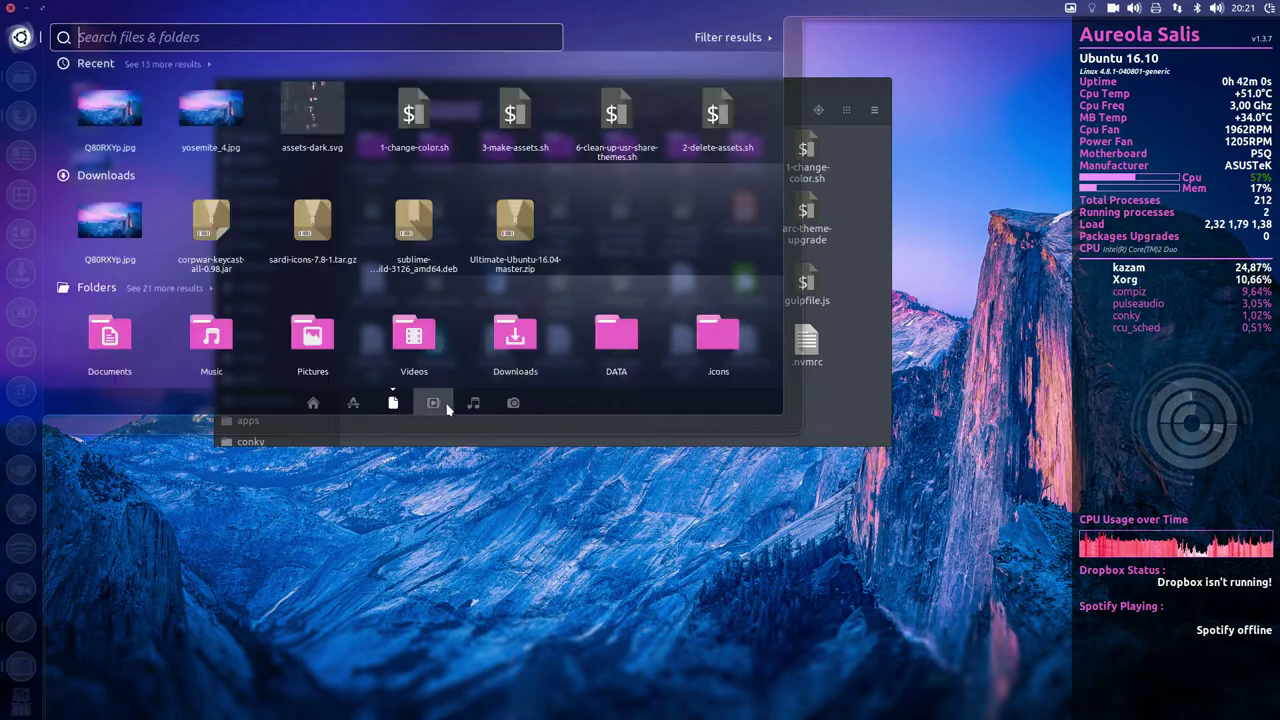
{"action": "left_click", "coordinate": [433, 403]}
{"action": "left_click", "coordinate": [474, 403]}
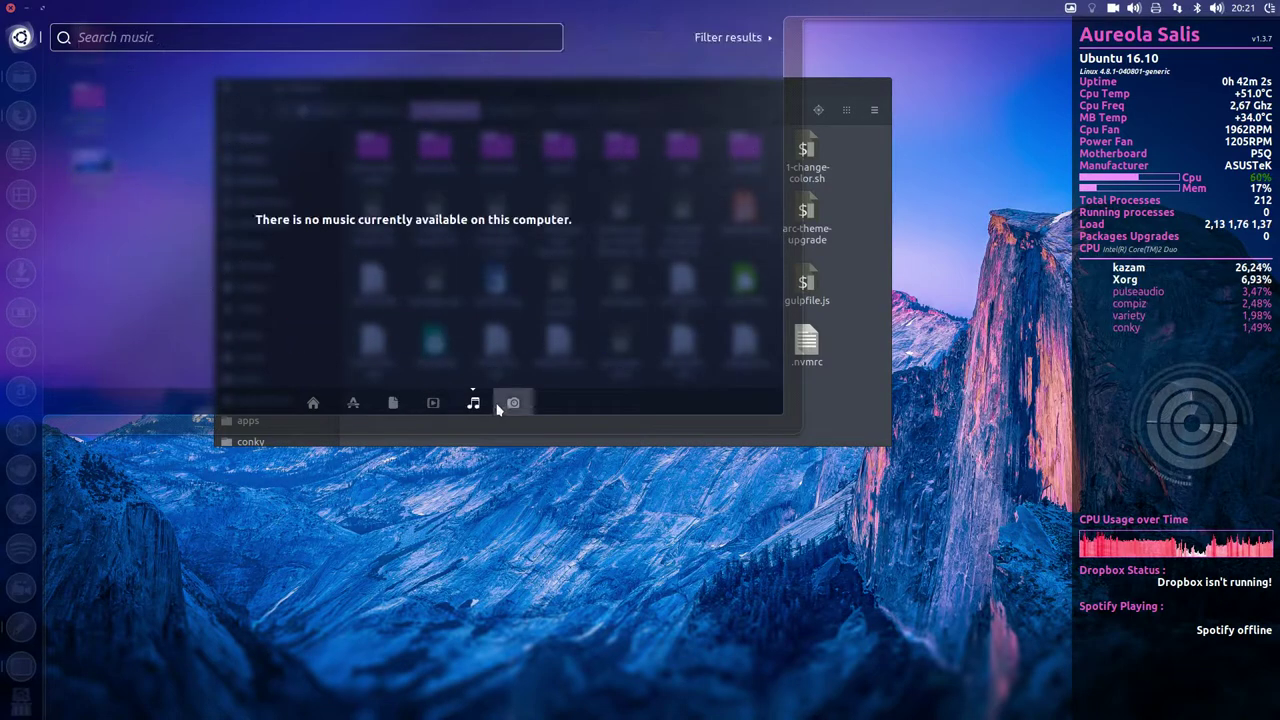
{"action": "left_click", "coordinate": [512, 404]}
{"action": "left_click", "coordinate": [509, 523]}
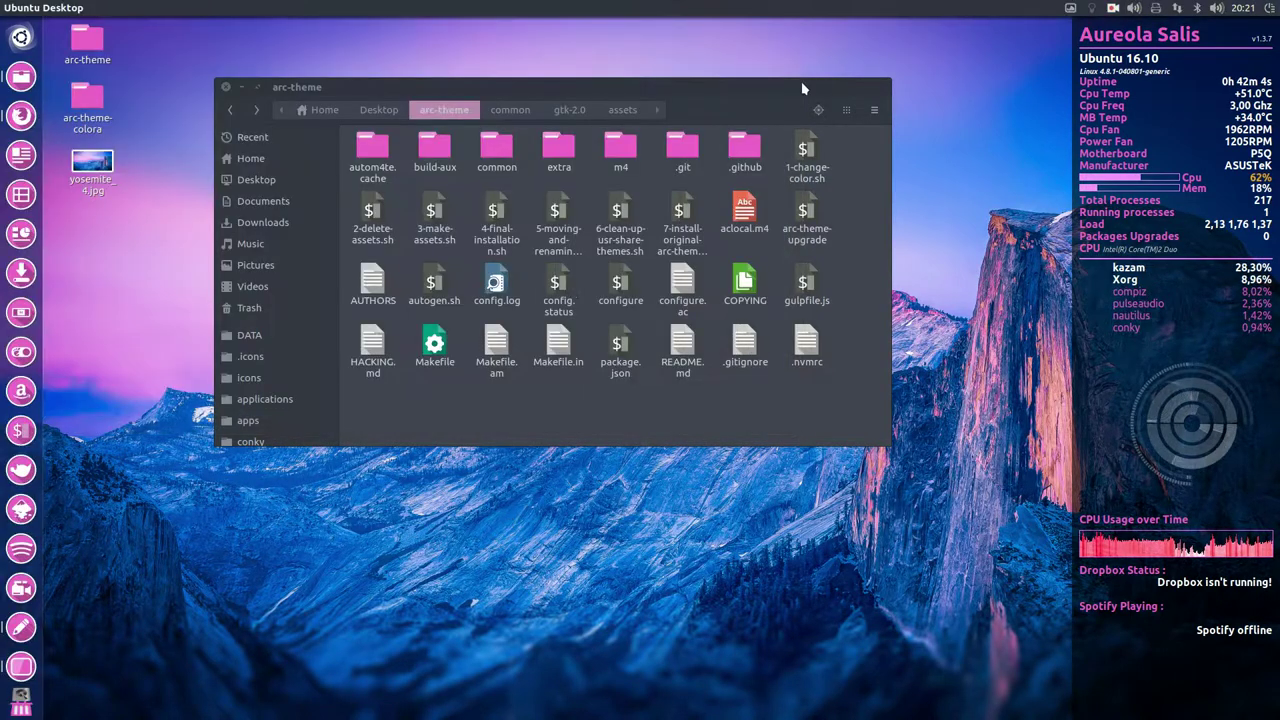
Go to the Desktop folder in the file manager and delete arc-theme, arc-theme-colora and yosemite_4.jpg
{"action": "left_click_drag", "start_coordinate": [779, 84], "coordinate": [827, 59]}
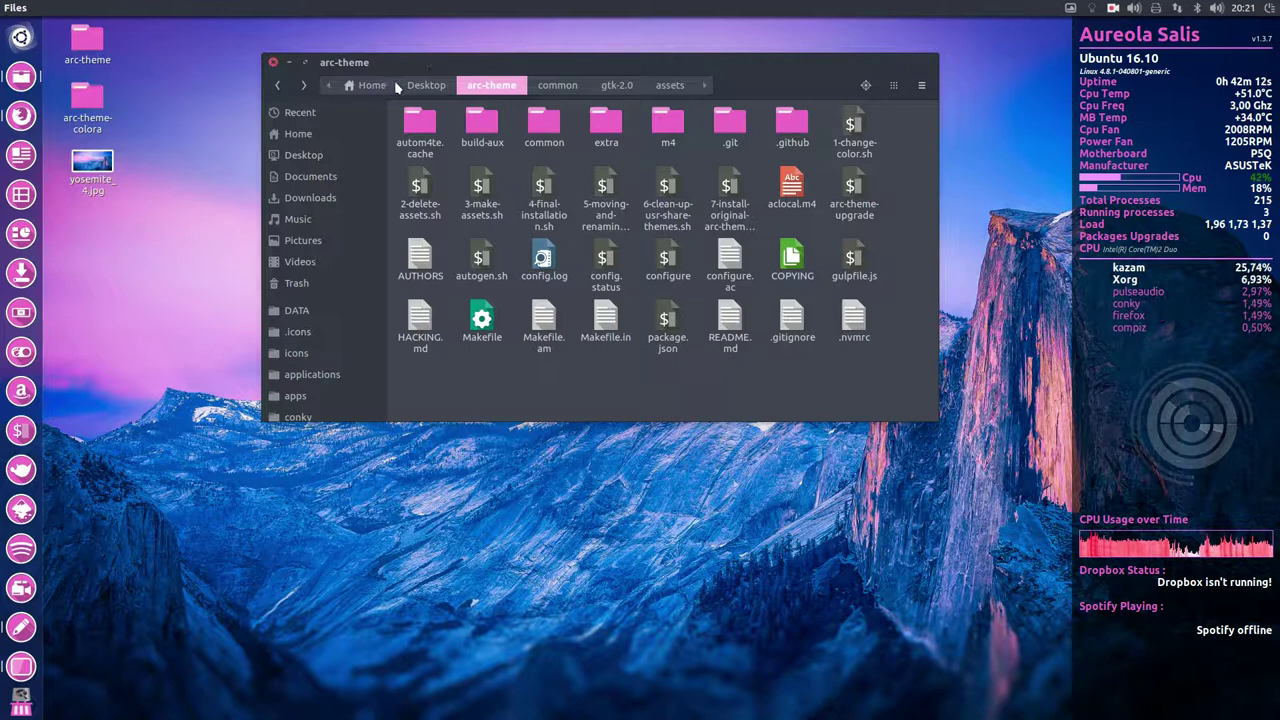
{"action": "left_click", "coordinate": [435, 85]}
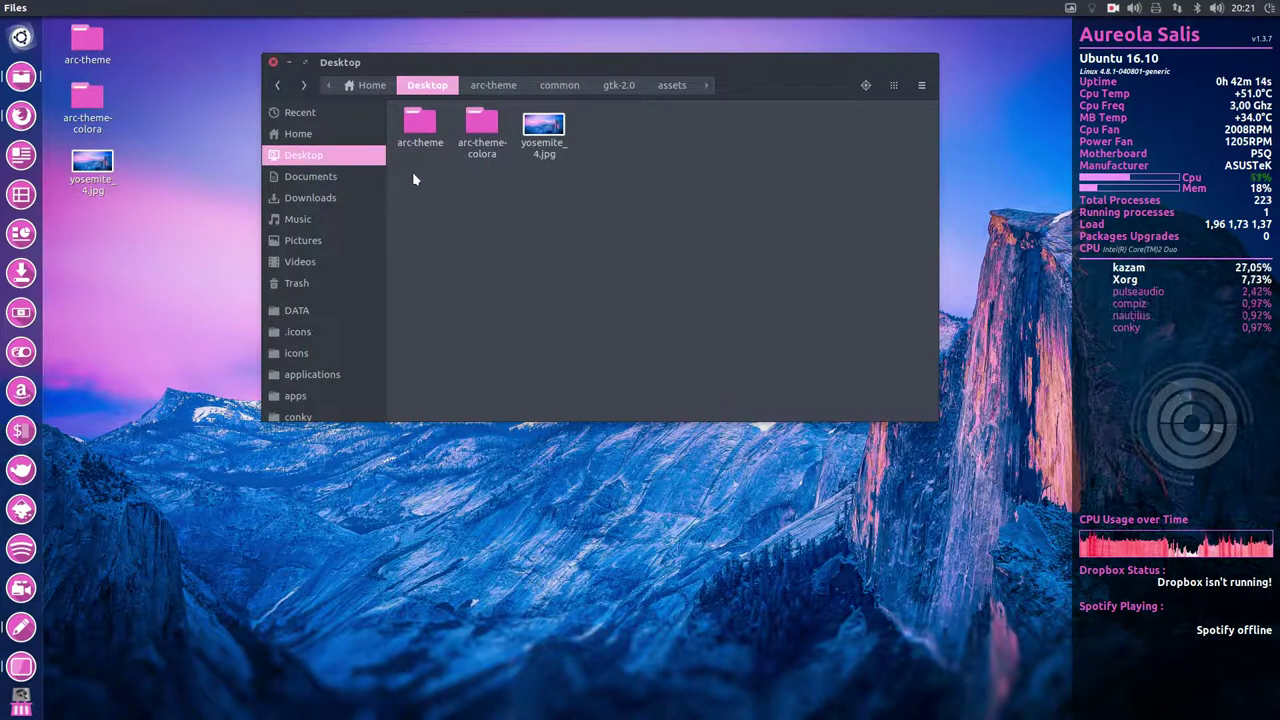
{"action": "left_click_drag", "start_coordinate": [406, 175], "coordinate": [657, 117]}
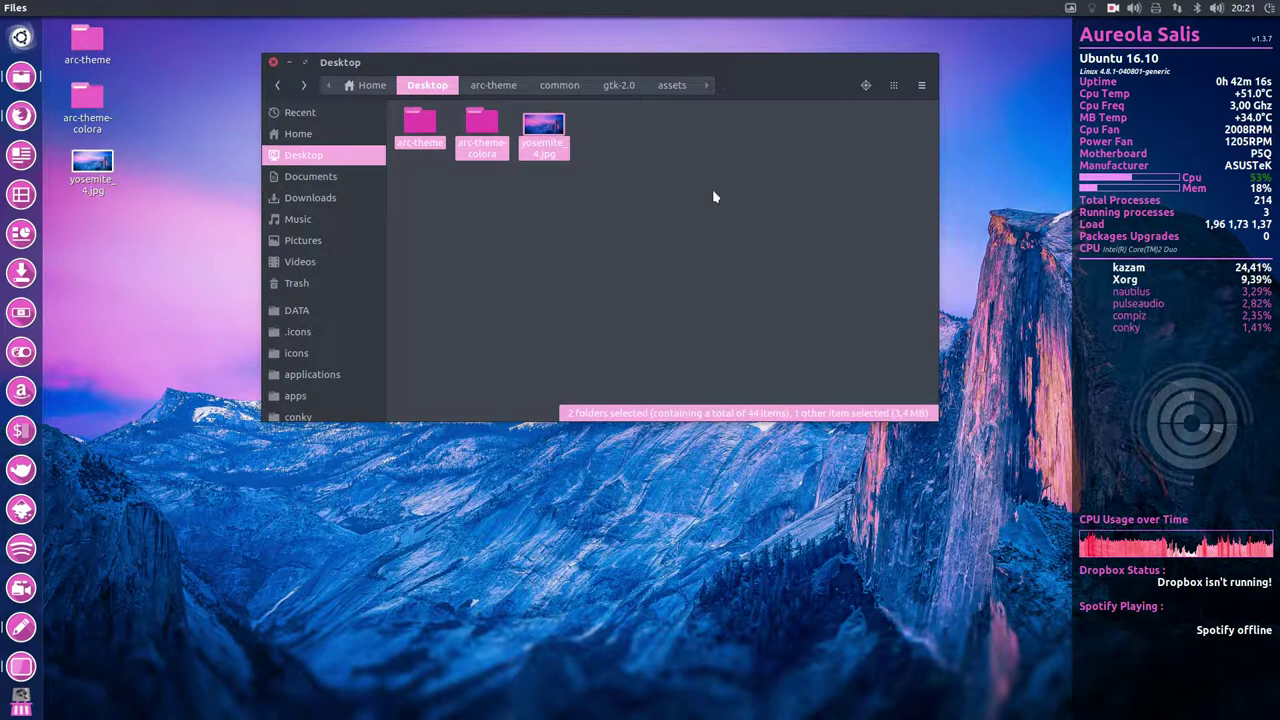
{"action": "key", "text": "Delete"}
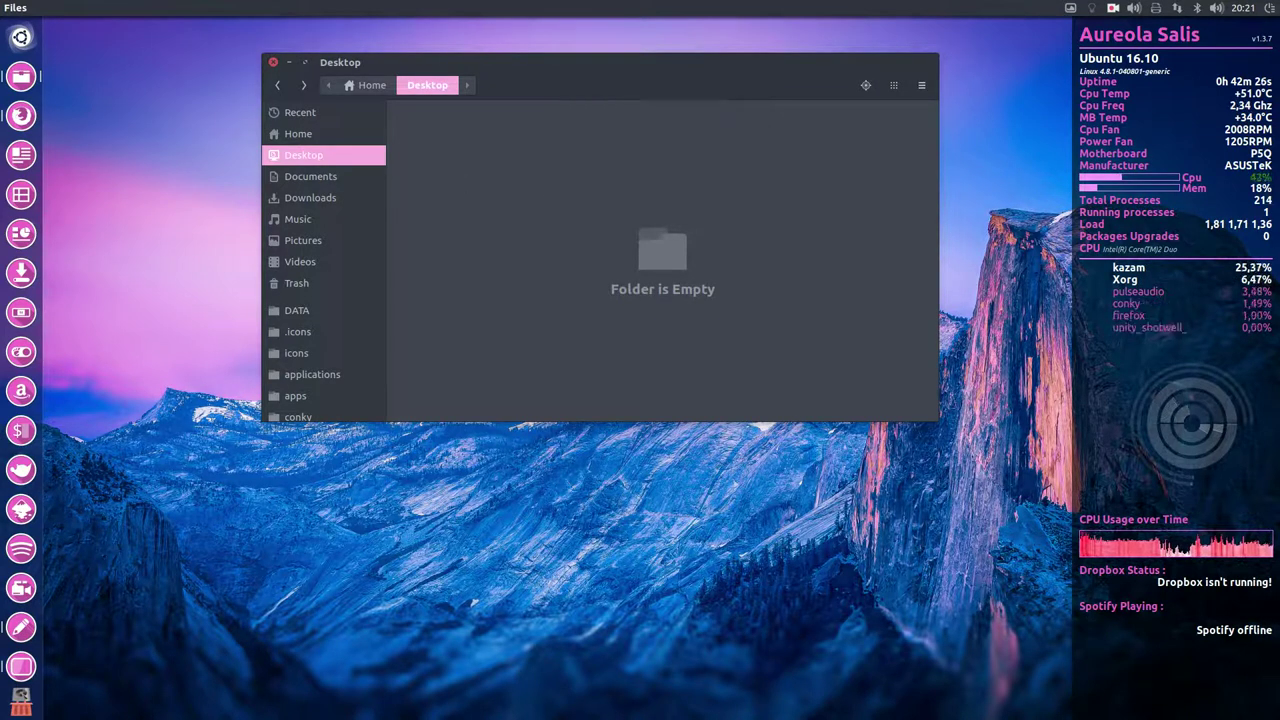
{"action": "left_click", "coordinate": [1115, 9]}
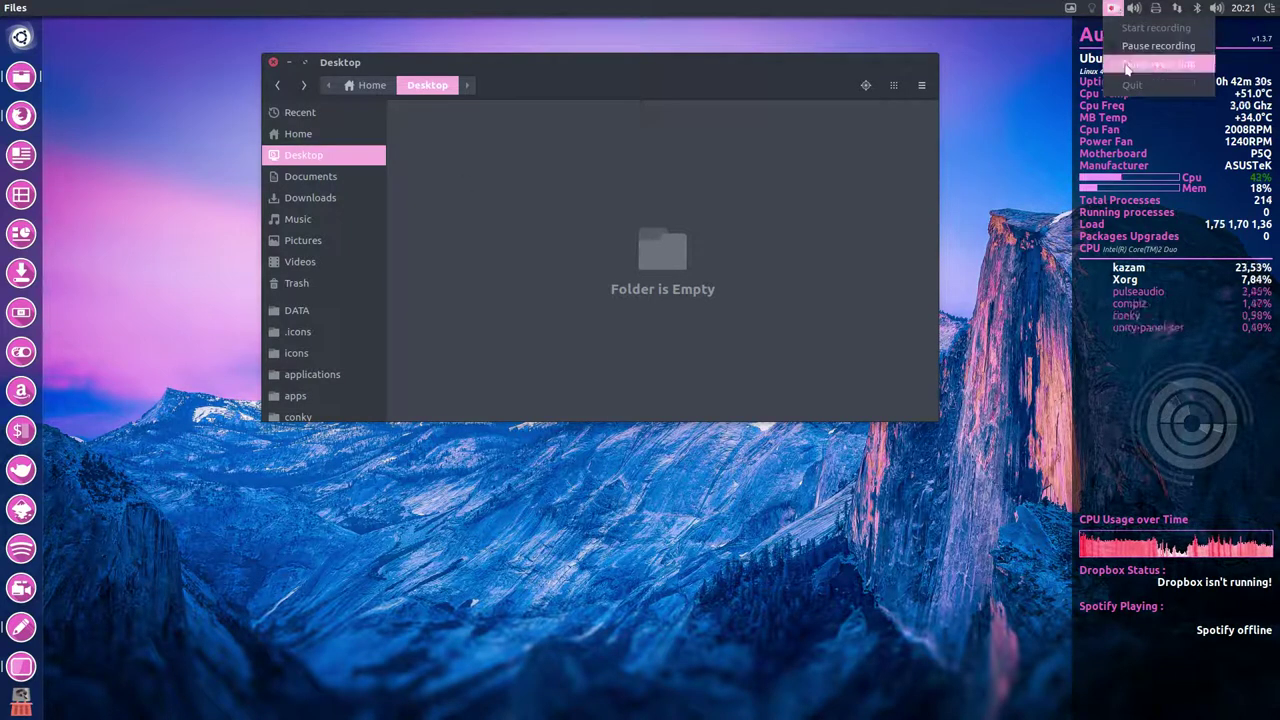